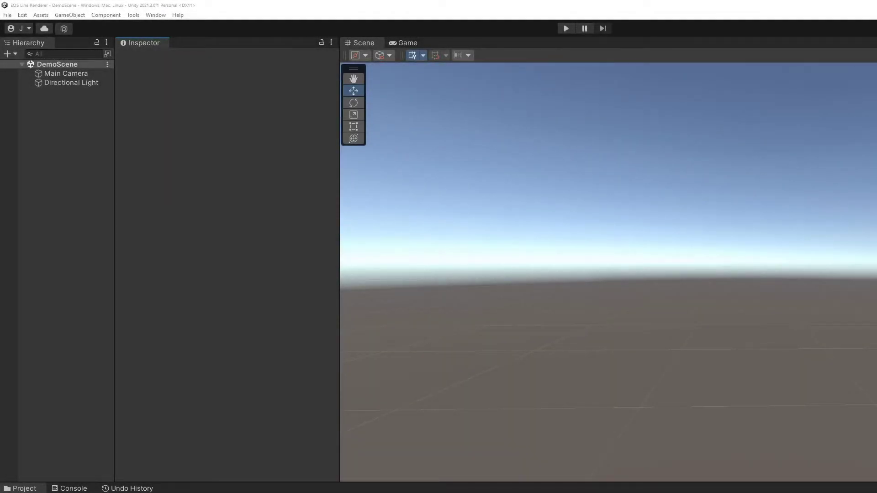
# Open the TechnoBabelGames Easy Line Renderer tool and dock its window beside the Inspector.
pyautogui.click(134, 15)
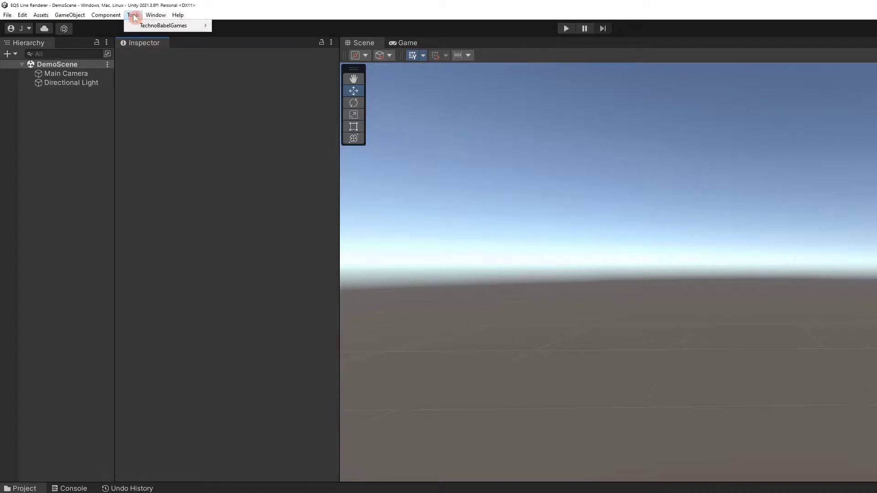
pyautogui.moveTo(186, 28)
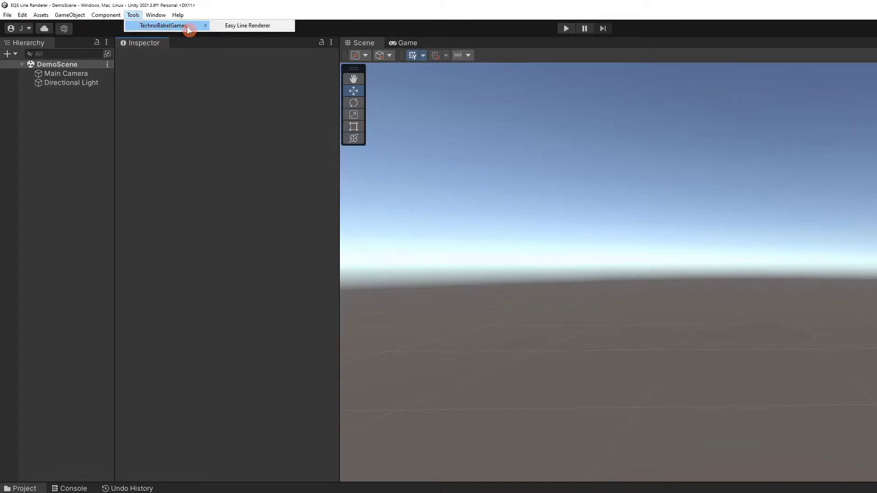
pyautogui.click(253, 30)
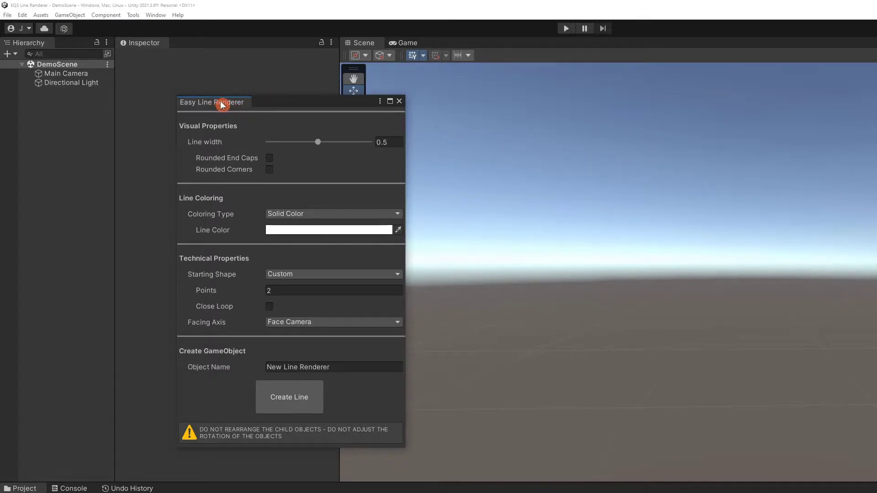
pyautogui.moveTo(222, 104); pyautogui.dragTo(194, 47)
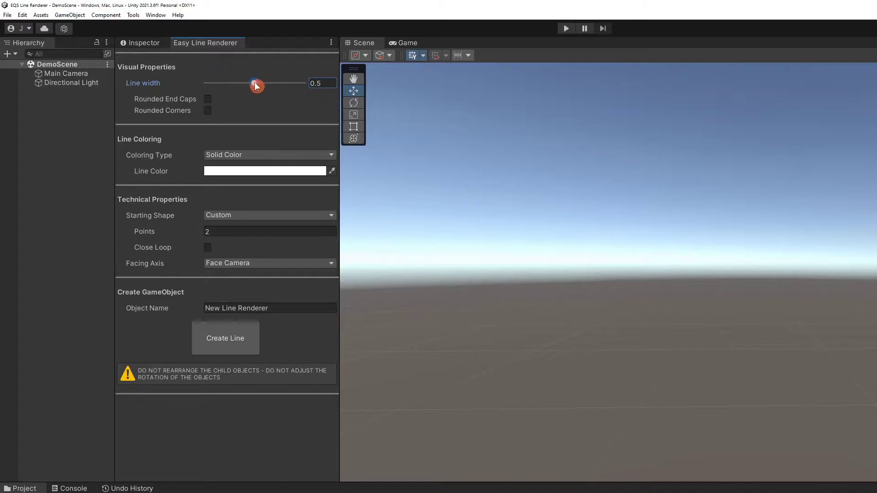
# Set the line width to about 0.238 and try toggling the rounded end caps and rounded corners options.
pyautogui.moveTo(254, 86); pyautogui.dragTo(230, 90)
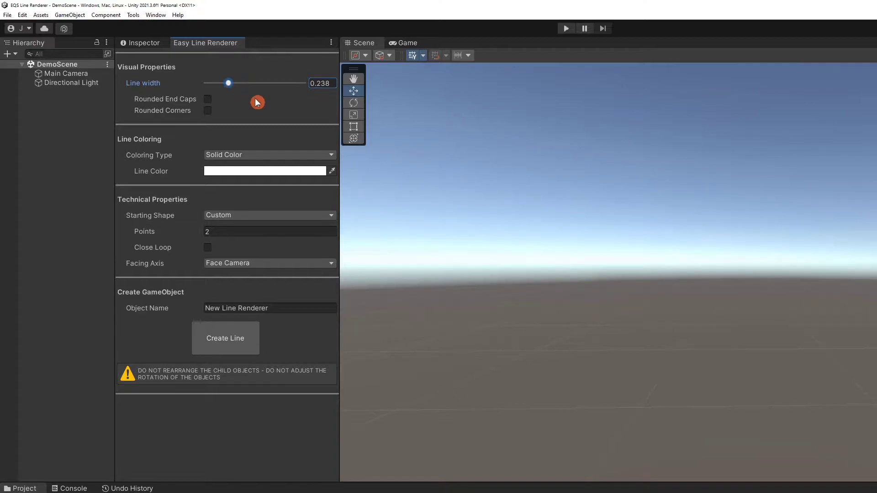
pyautogui.click(208, 101)
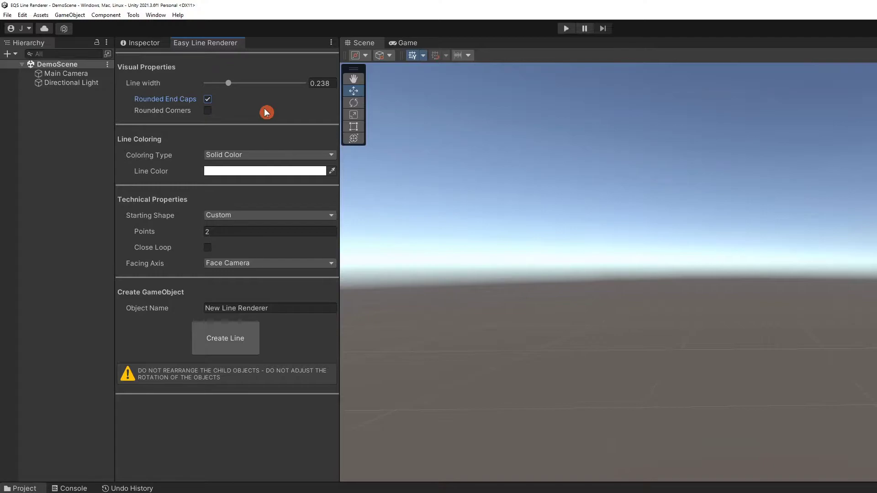
pyautogui.click(208, 100)
pyautogui.click(208, 110)
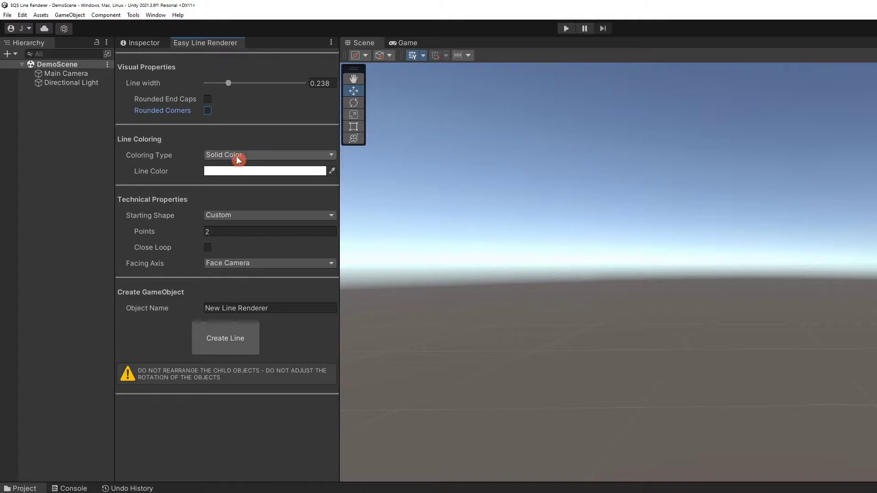
# Change the solid line color to the light blue swatch 44B2FF.
pyautogui.click(253, 174)
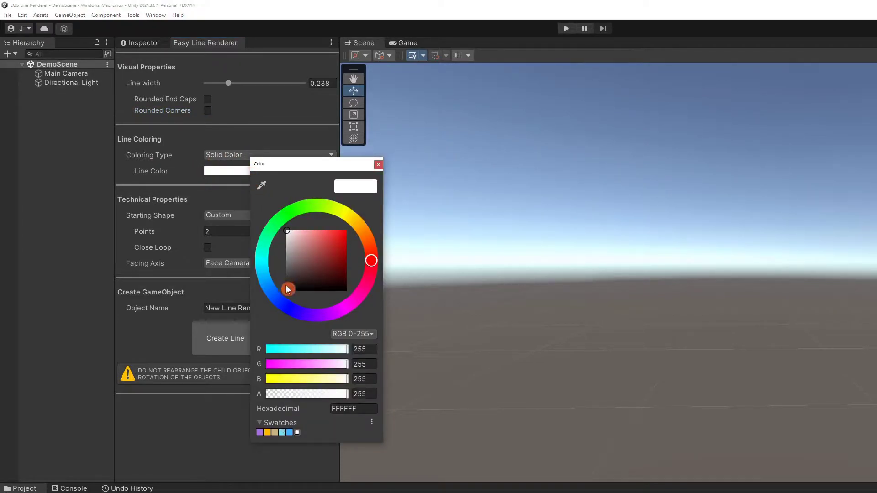
pyautogui.click(290, 433)
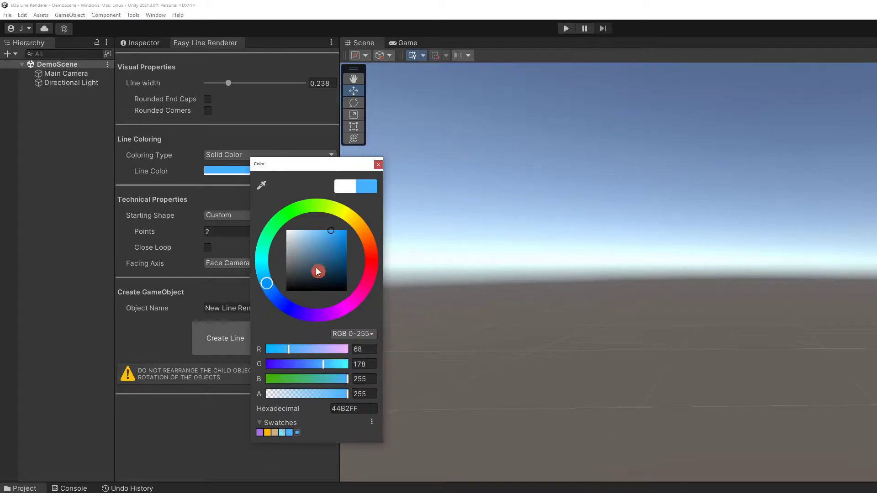
pyautogui.click(378, 165)
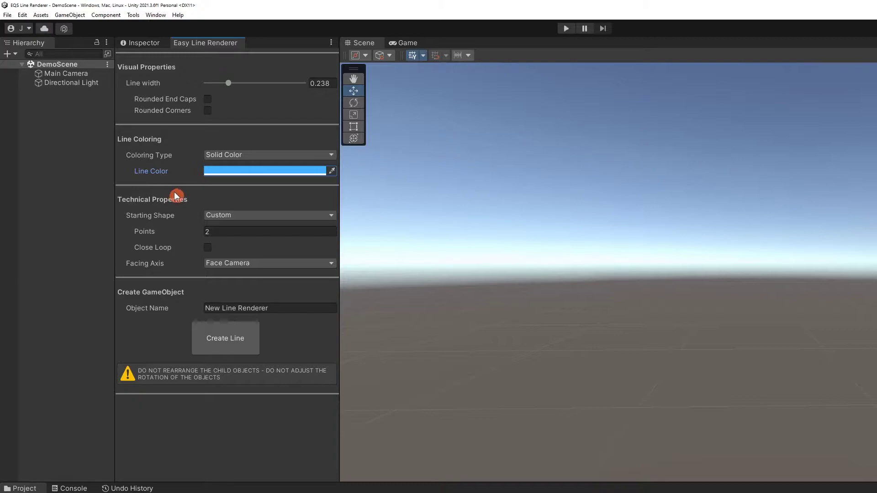
# Choose Line as the starting shape with a shape size of 3 and set its facing axis to Z.
pyautogui.click(280, 219)
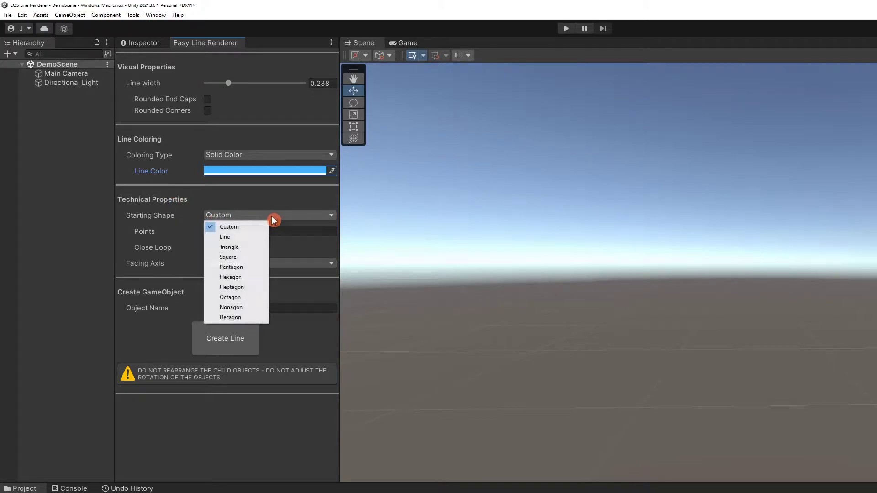
pyautogui.click(229, 236)
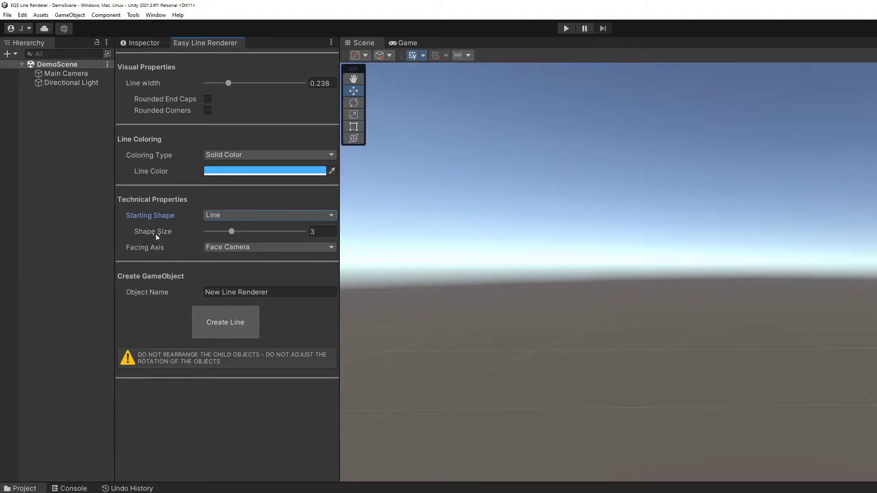
pyautogui.moveTo(228, 233)
pyautogui.mouseDown()
pyautogui.moveTo(221, 235)
pyautogui.moveTo(231, 234)
pyautogui.mouseUp()
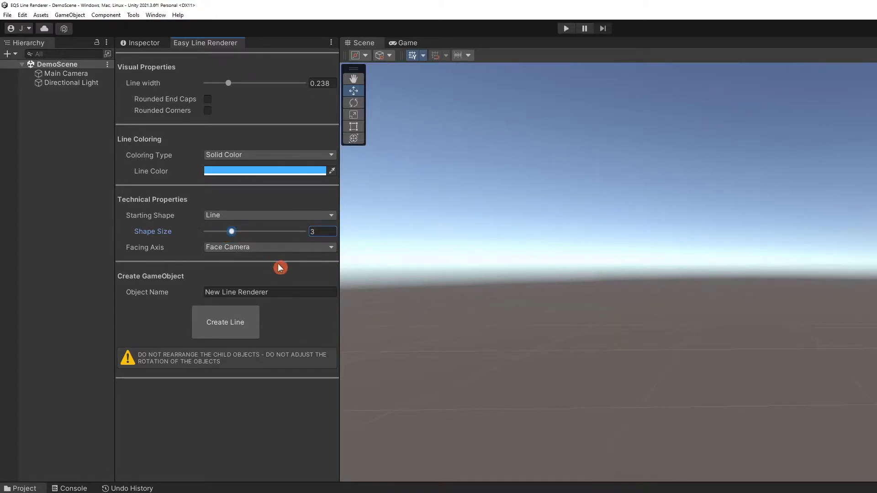
pyautogui.click(247, 247)
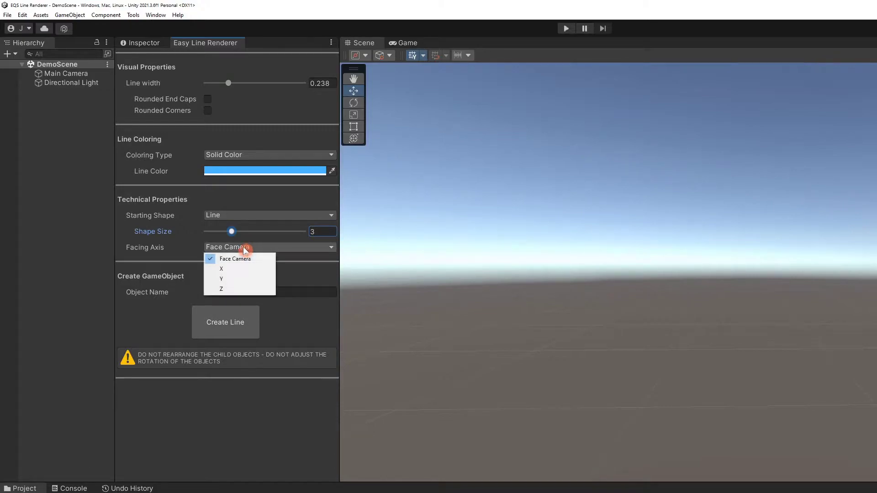
pyautogui.click(227, 288)
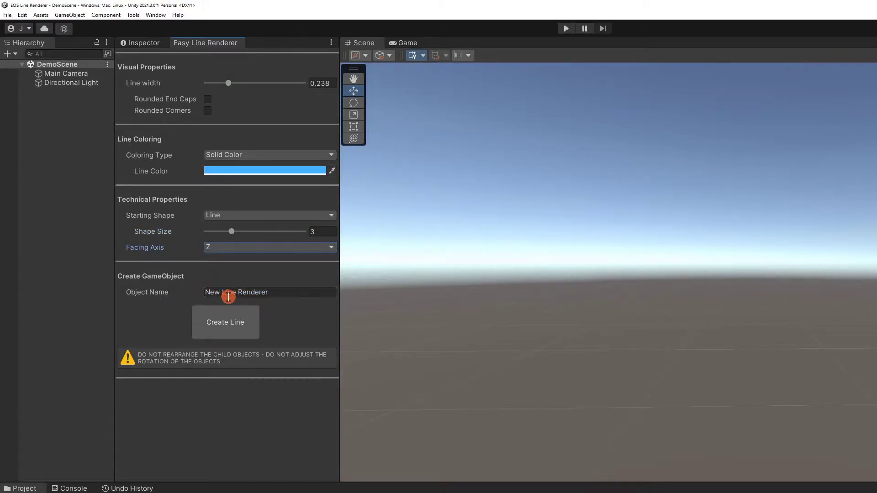
# Create a line object named "My LR" and move it higher in the scene.
pyautogui.click(282, 293)
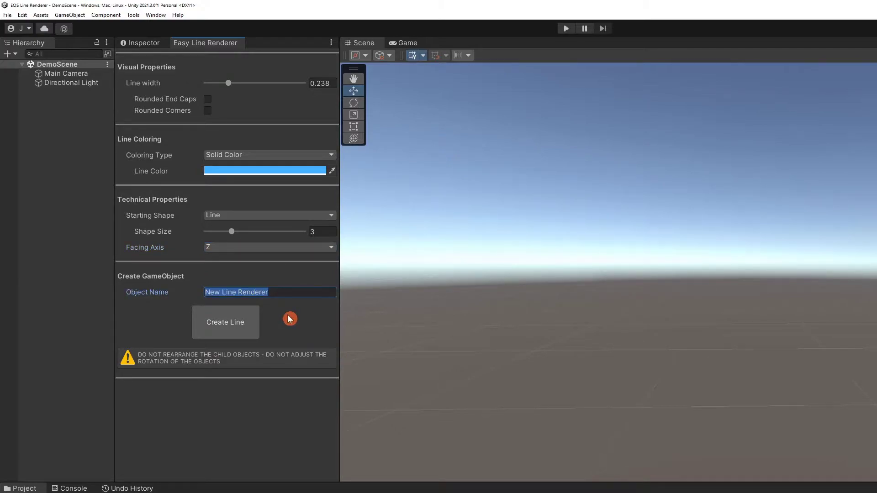
pyautogui.write('My LR')
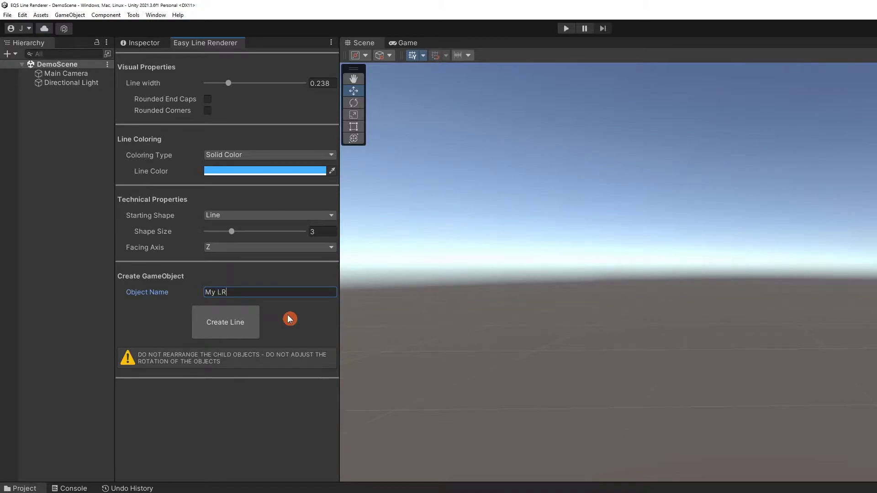
pyautogui.click(233, 330)
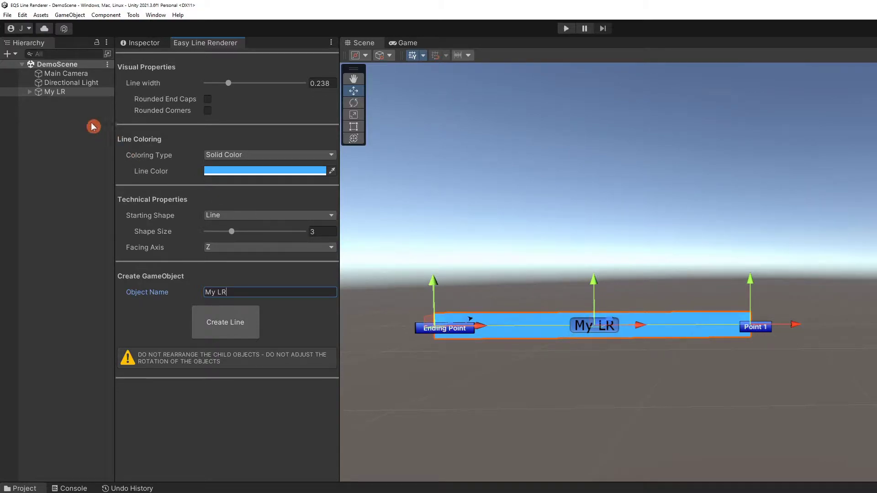
pyautogui.click(56, 94)
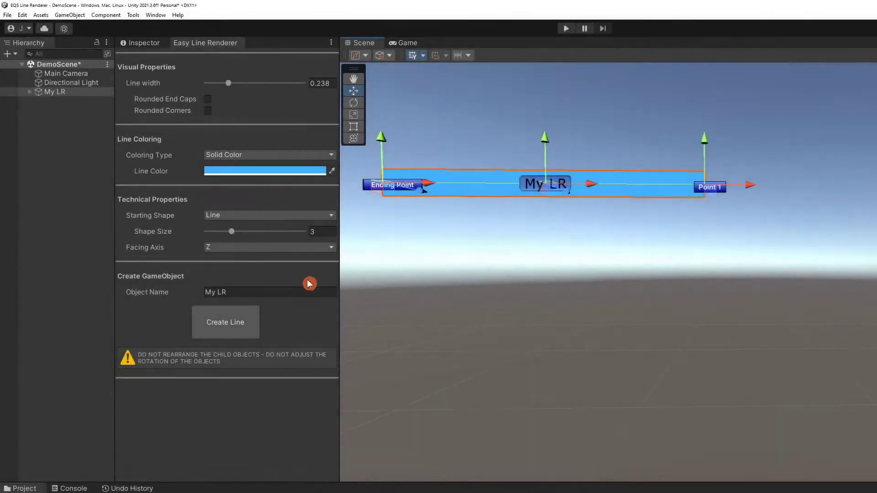
# Configure the line settings with rounded end caps, a width of about 0.103 and the tan swatch color C8B280.
pyautogui.click(209, 101)
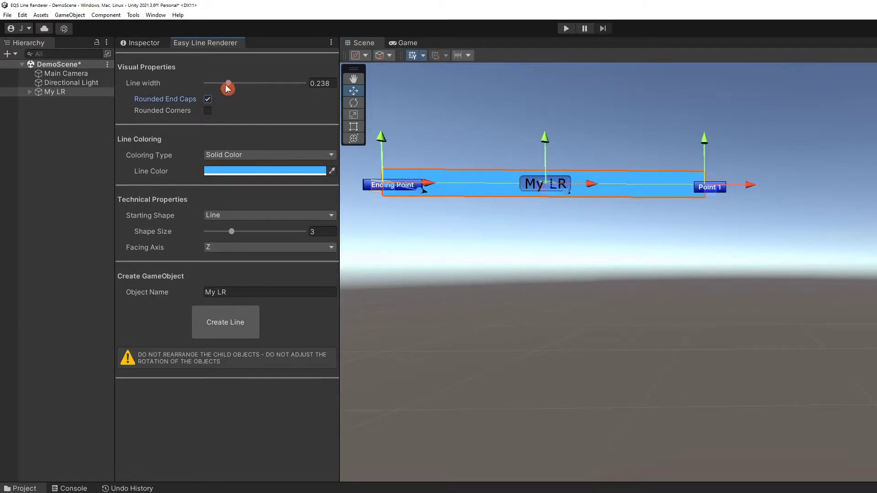
pyautogui.moveTo(230, 88); pyautogui.dragTo(217, 88)
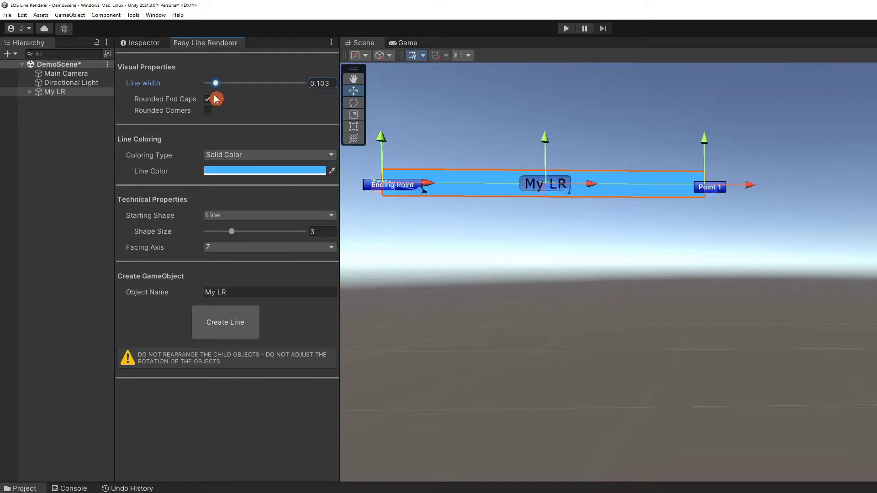
pyautogui.click(307, 173)
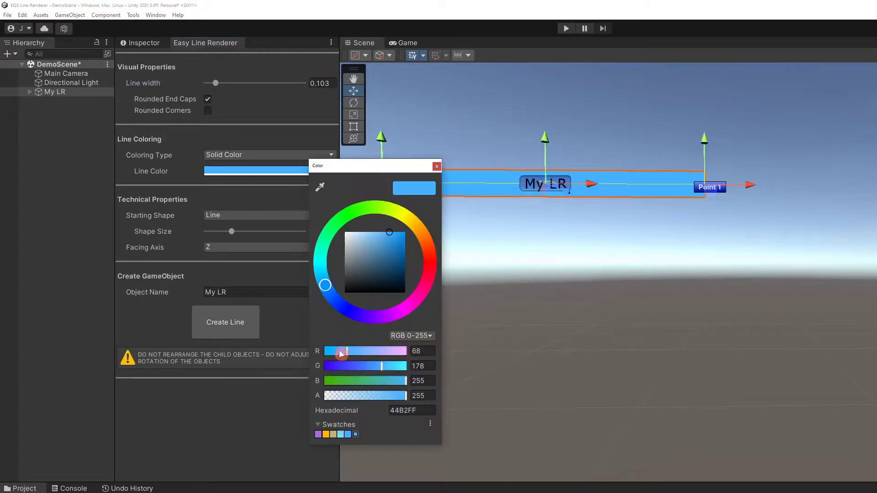
pyautogui.click(333, 434)
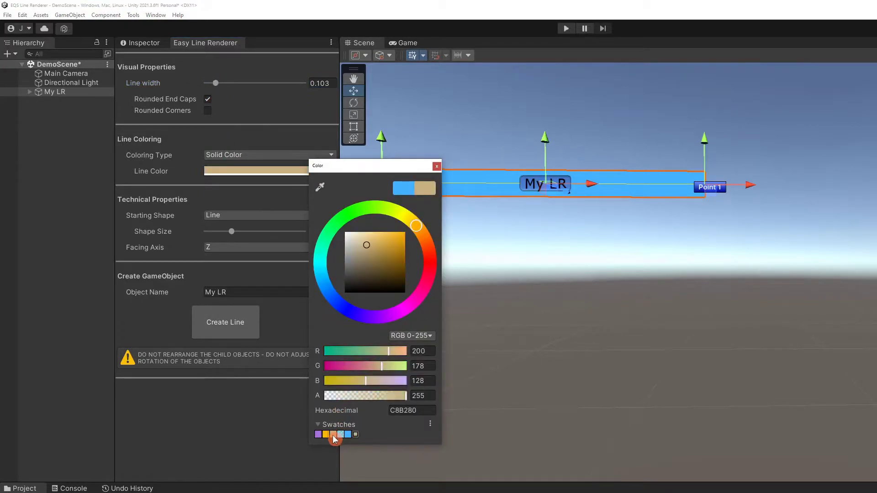
pyautogui.click(437, 168)
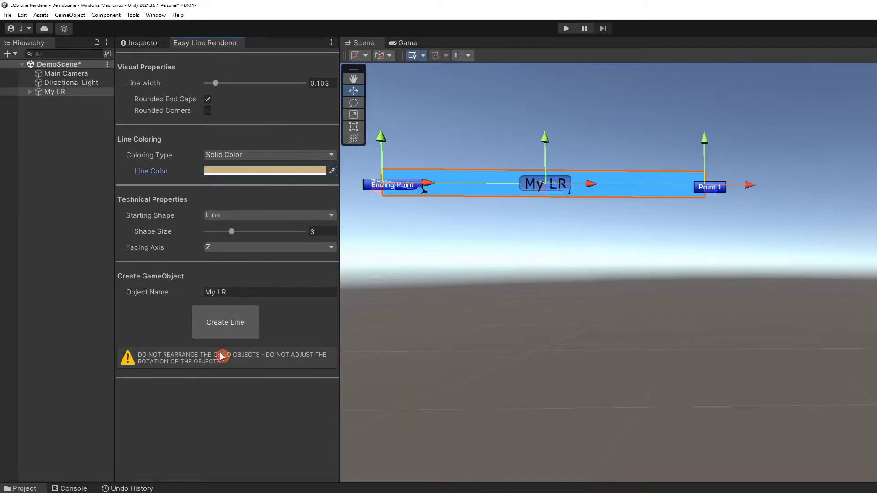
# Create a line object named "My second line" and move it slightly upward, keeping it below the blue line.
pyautogui.moveTo(237, 295); pyautogui.dragTo(220, 296)
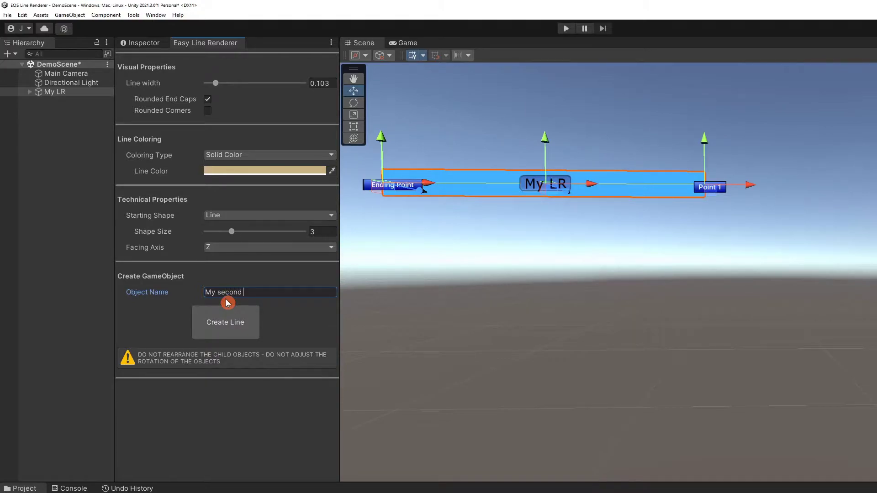
pyautogui.click(213, 322)
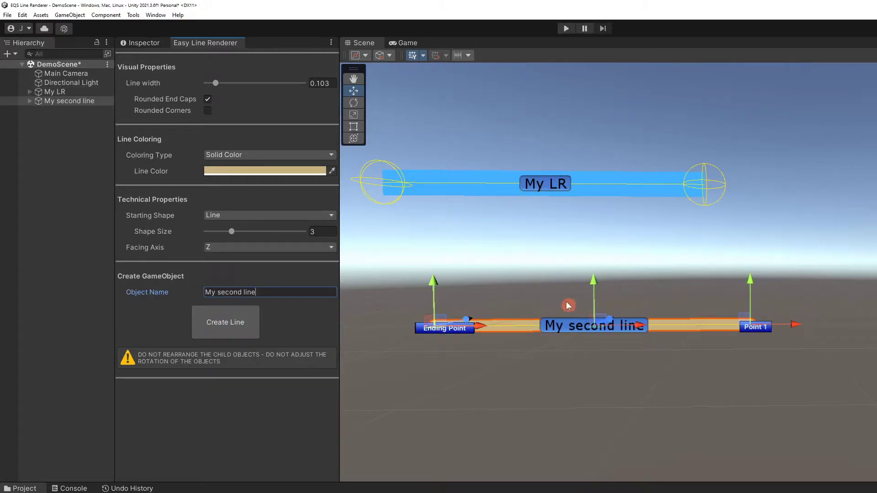
pyautogui.moveTo(594, 279); pyautogui.dragTo(598, 236)
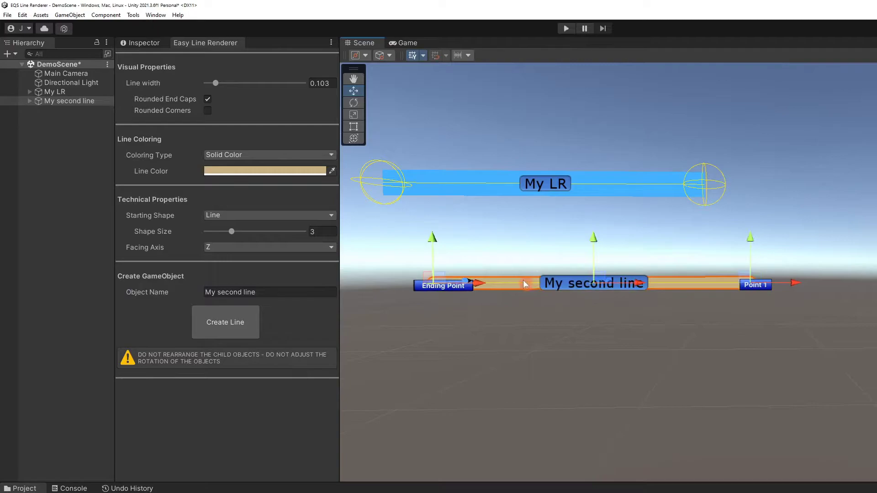
# Examine the rounded end caps of "My second line" up close and compare them with the ends of "My LR".
pyautogui.scroll(2, 506, 286)
pyautogui.keyDown('alt'); pyautogui.moveTo(470, 288); pyautogui.dragTo(580, 201); pyautogui.keyUp('alt')
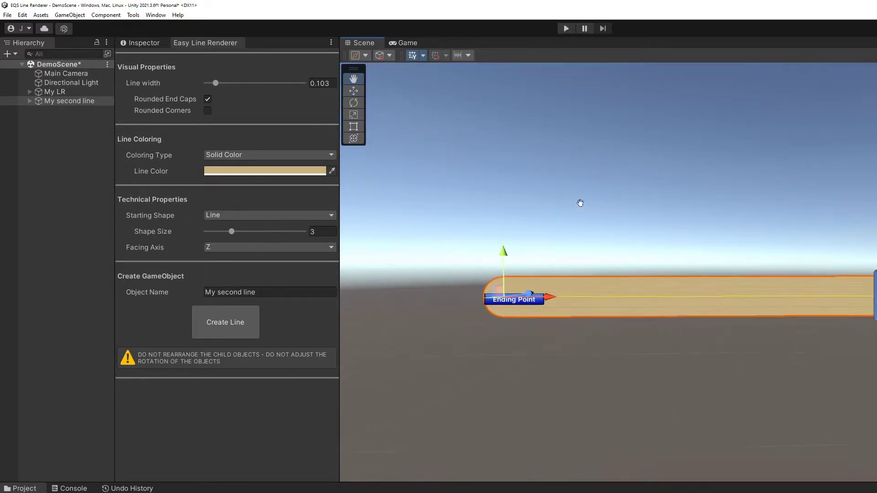
pyautogui.scroll(3, 530, 263)
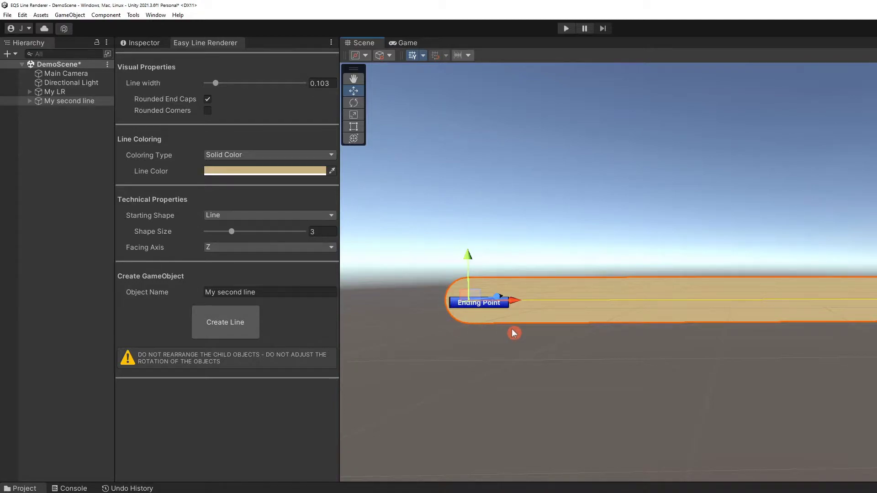
pyautogui.moveTo(483, 324); pyautogui.dragTo(554, 411, button='middle')
pyautogui.moveTo(780, 438); pyautogui.dragTo(599, 383, button='middle')
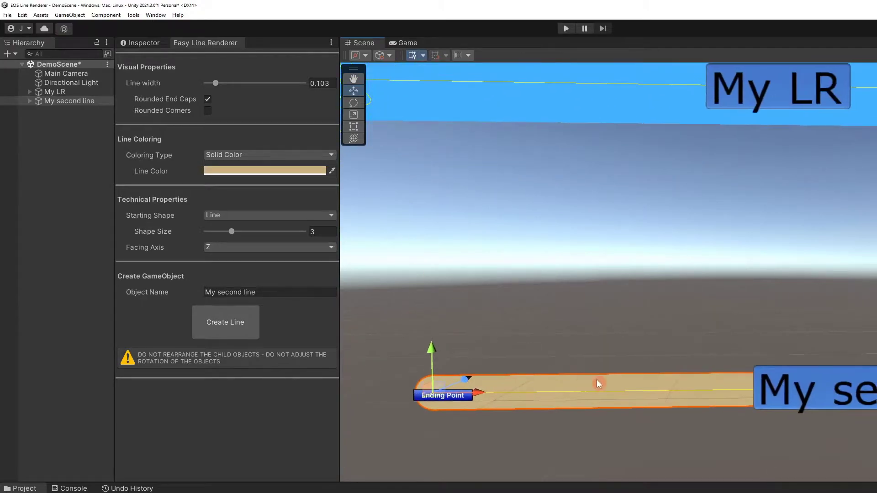
pyautogui.scroll(-3, 607, 363)
pyautogui.scroll(-1, 716, 294)
pyautogui.moveTo(717, 293); pyautogui.dragTo(559, 302, button='middle')
pyautogui.click(519, 304)
pyautogui.scroll(-1, 560, 303)
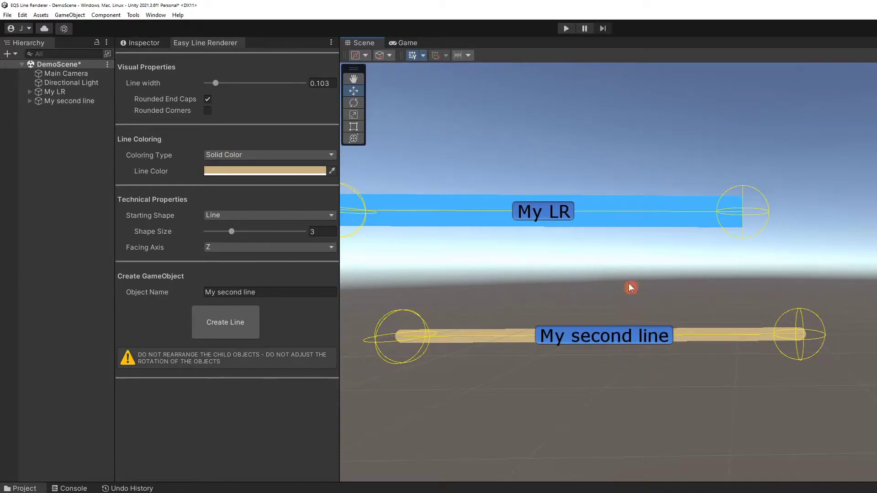
# Delete both line objects, "My LR" and "My second line", from the scene.
pyautogui.click(620, 218)
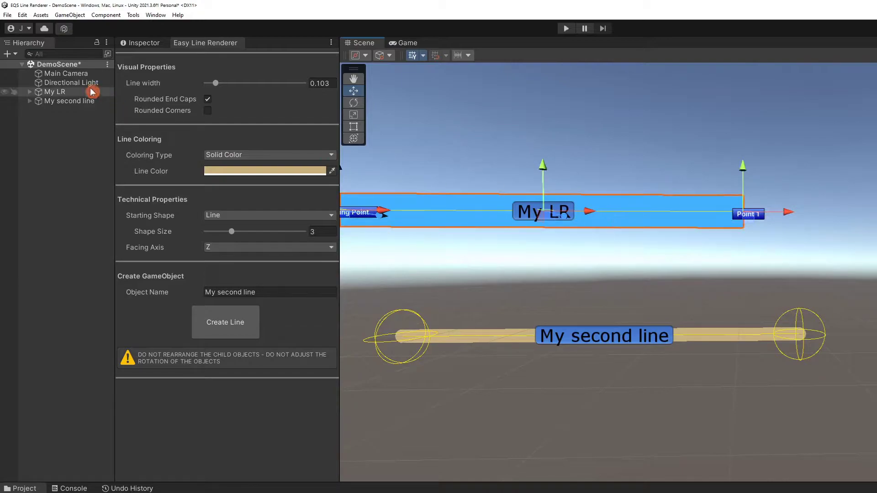
pyautogui.press('Delete')
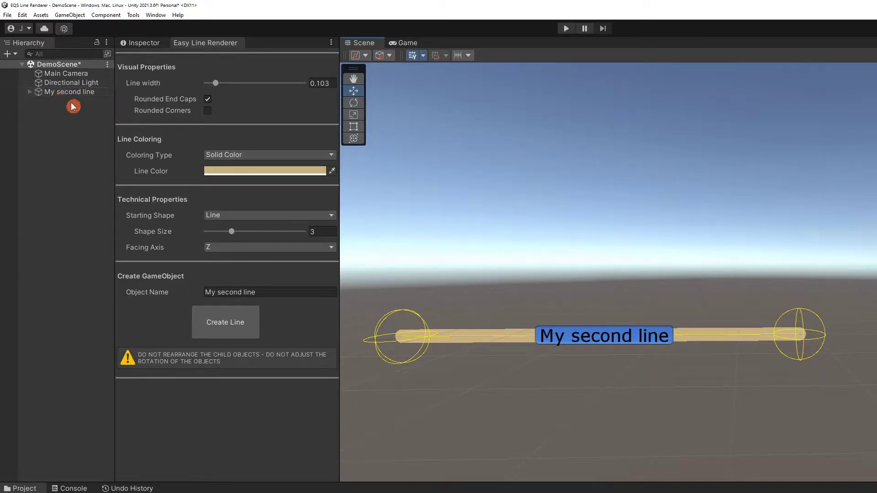
pyautogui.click(60, 94)
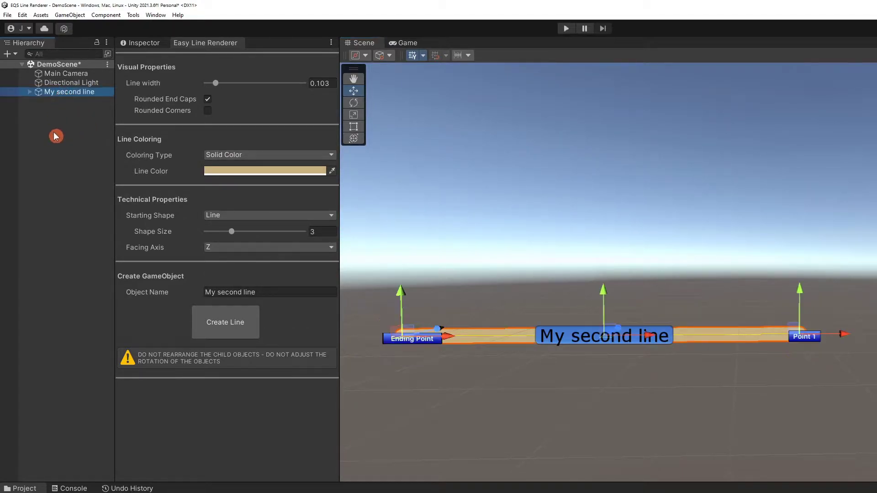
pyautogui.press('Delete')
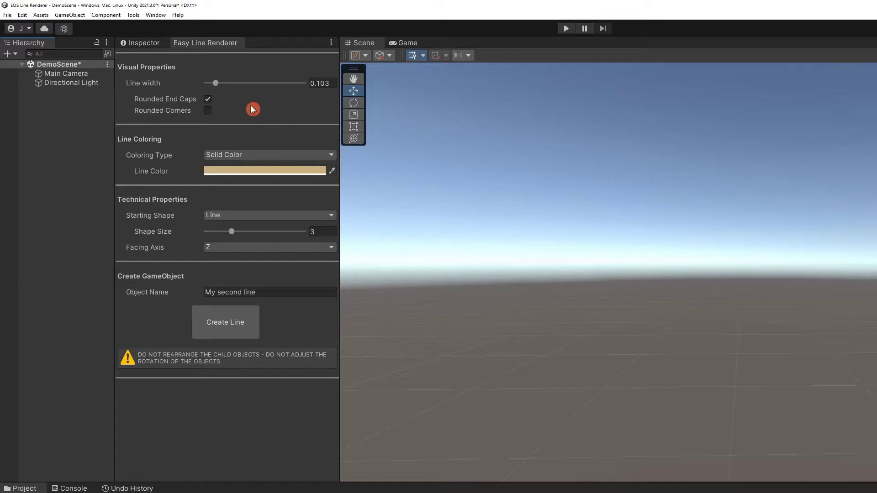
# Create a Triangle-shaped "My second line" with rounded corners enabled and rounded end caps disabled.
pyautogui.click(208, 101)
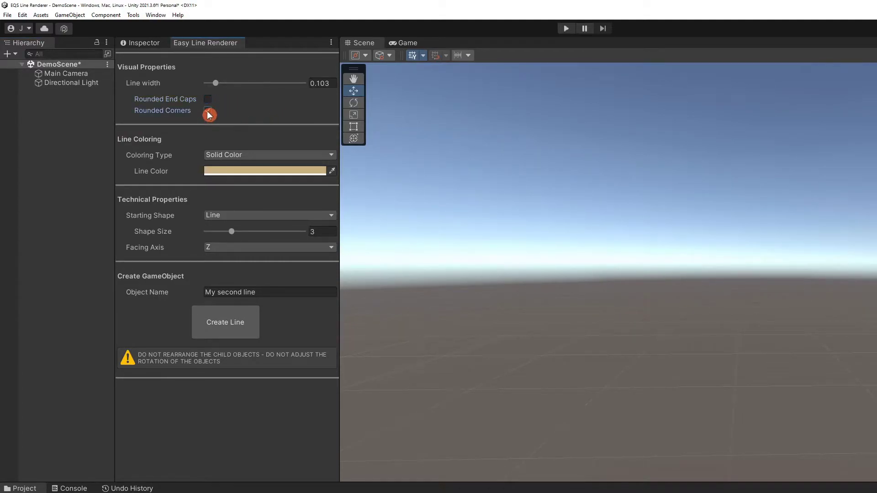
pyautogui.click(208, 112)
pyautogui.click(226, 218)
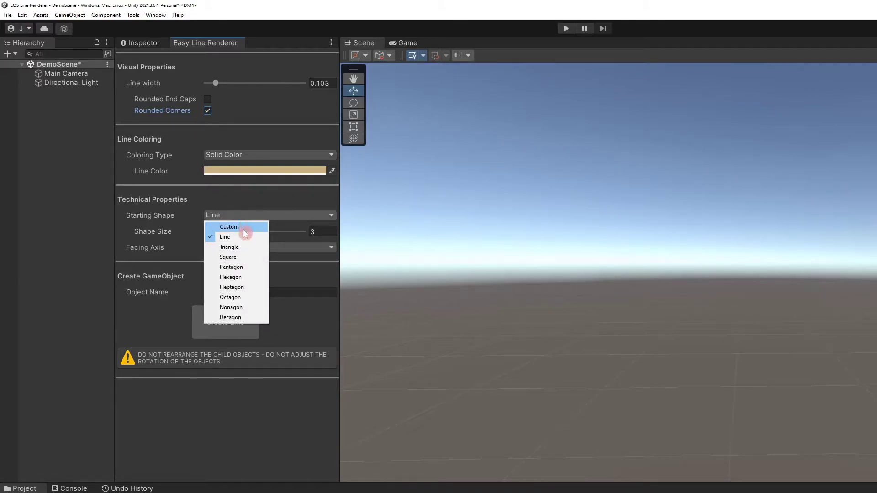
pyautogui.click(240, 247)
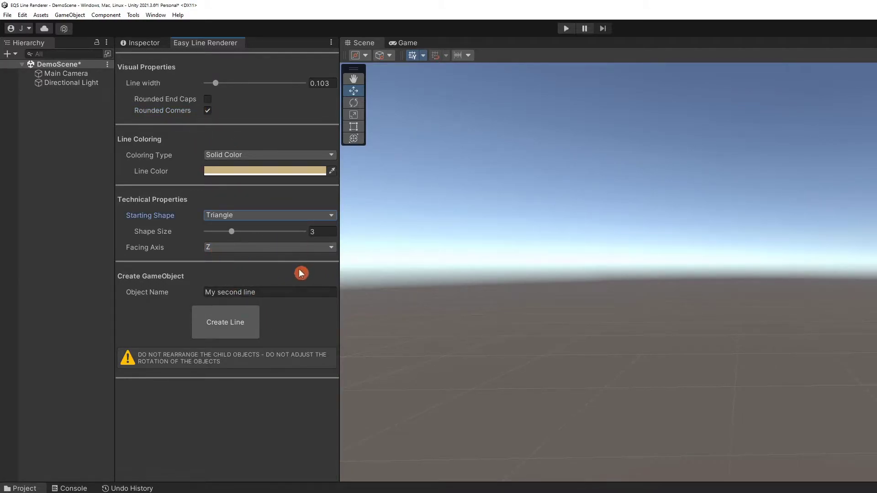
pyautogui.click(218, 331)
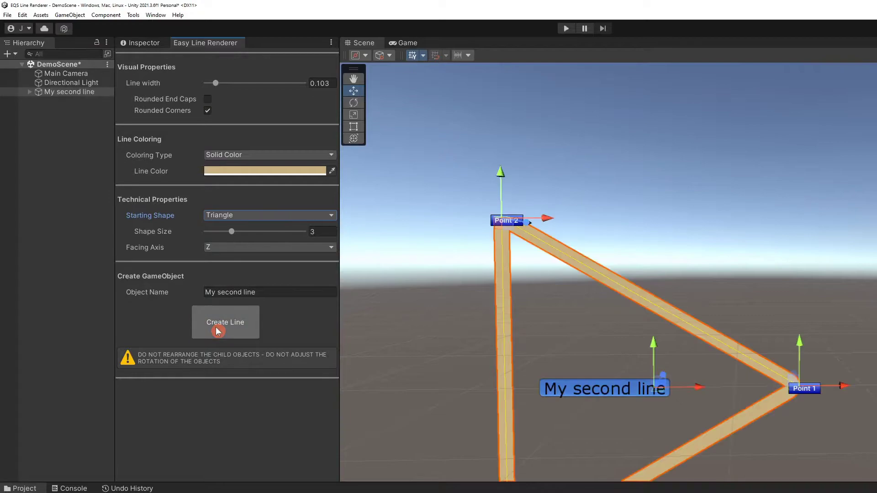
# Examine the tan triangle up close, focusing on the outer and inner edges of the rounded corner at Point 1.
pyautogui.moveTo(566, 319); pyautogui.dragTo(534, 287, button='middle')
pyautogui.scroll(1, 535, 281)
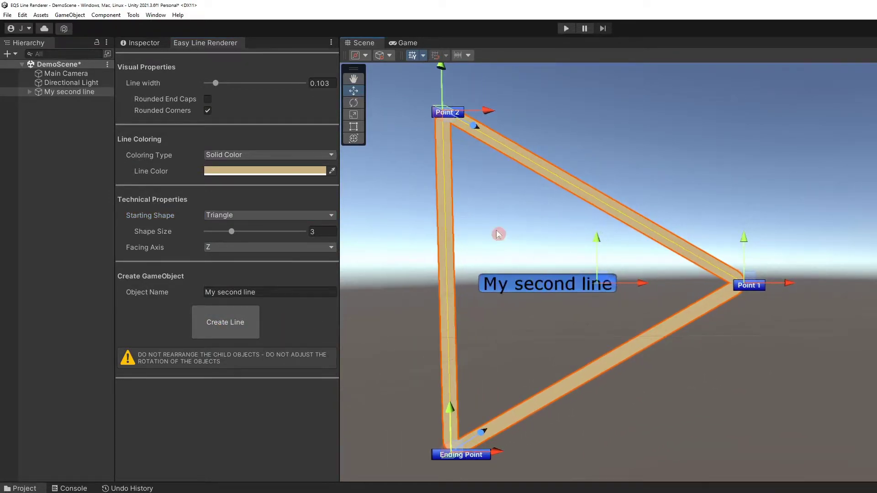
pyautogui.moveTo(499, 232); pyautogui.dragTo(529, 233, button='middle')
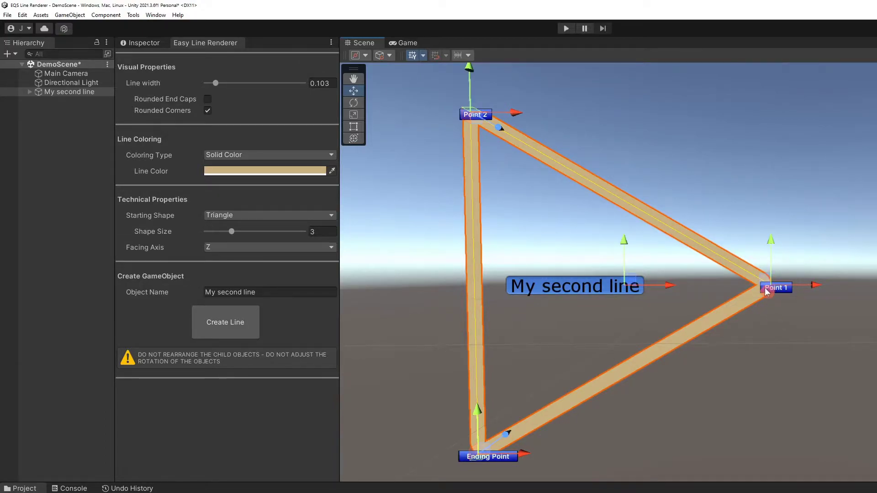
pyautogui.scroll(6, 768, 292)
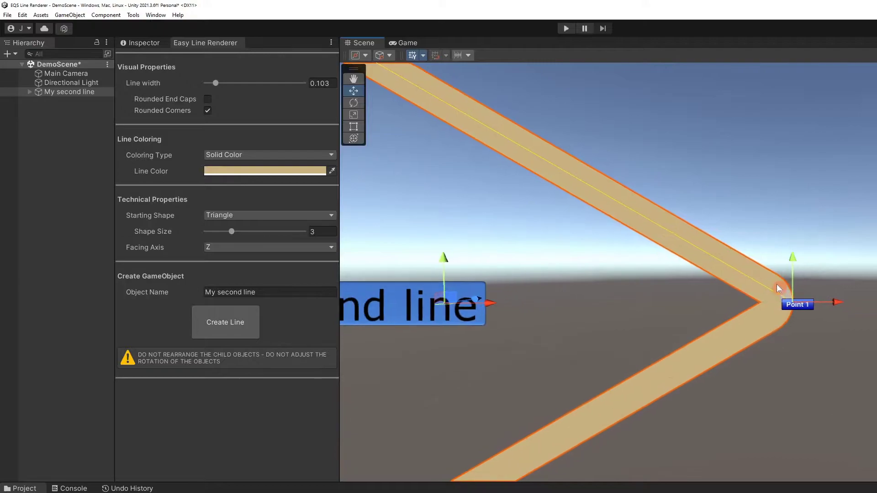
pyautogui.scroll(2, 772, 291)
pyautogui.moveTo(717, 302); pyautogui.dragTo(579, 295, button='middle')
pyautogui.scroll(1, 738, 304)
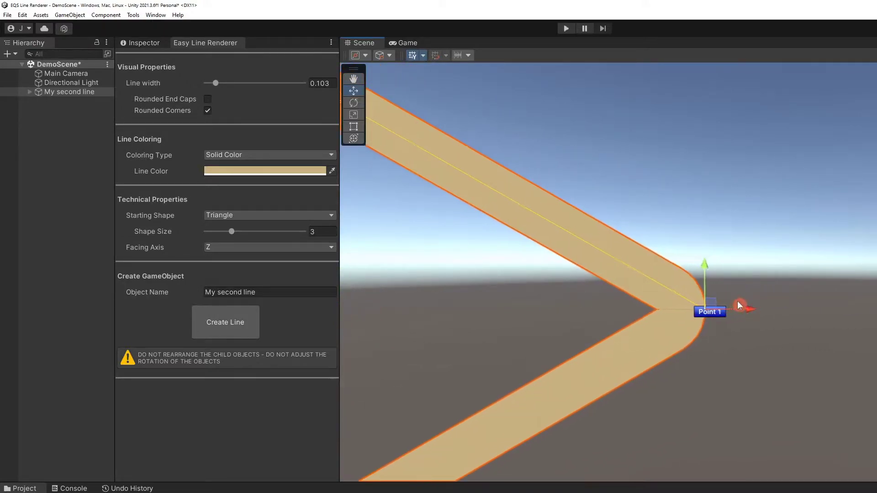
pyautogui.scroll(1, 738, 305)
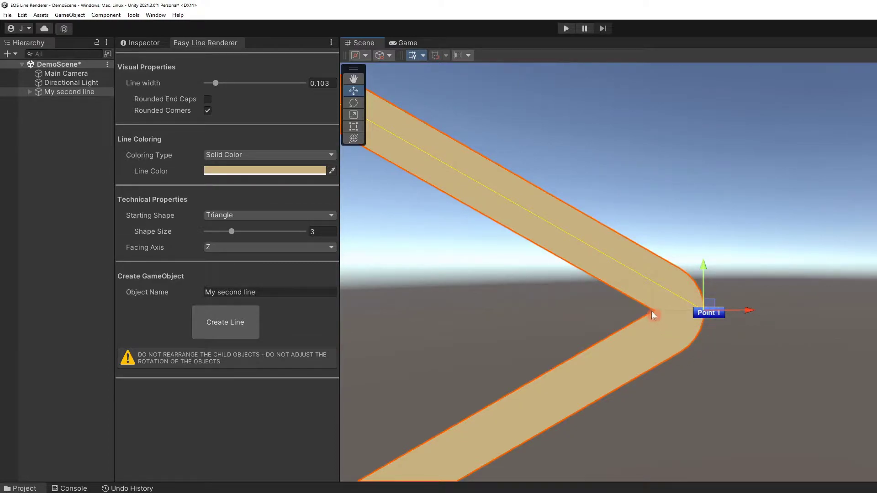
pyautogui.scroll(-6, 519, 327)
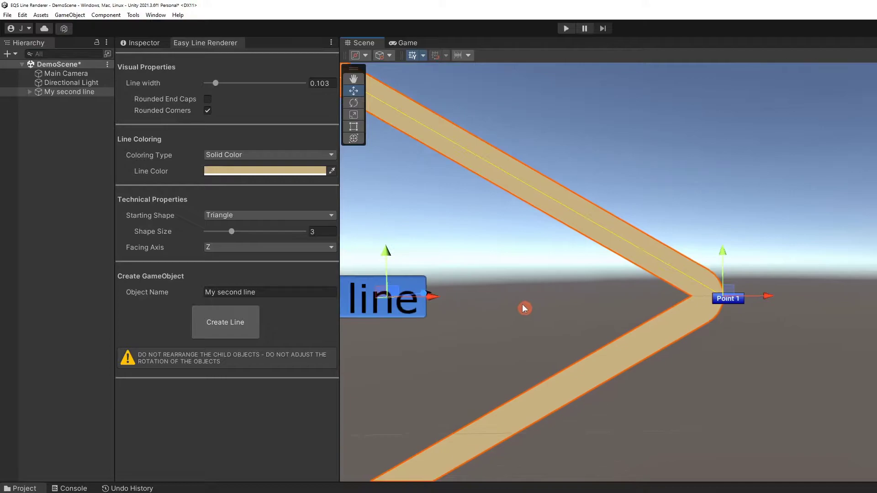
pyautogui.scroll(-3, 548, 278)
# Set up the next line with the object name "lines", rounded corners disabled and a width of about 0.255.
pyautogui.click(261, 291)
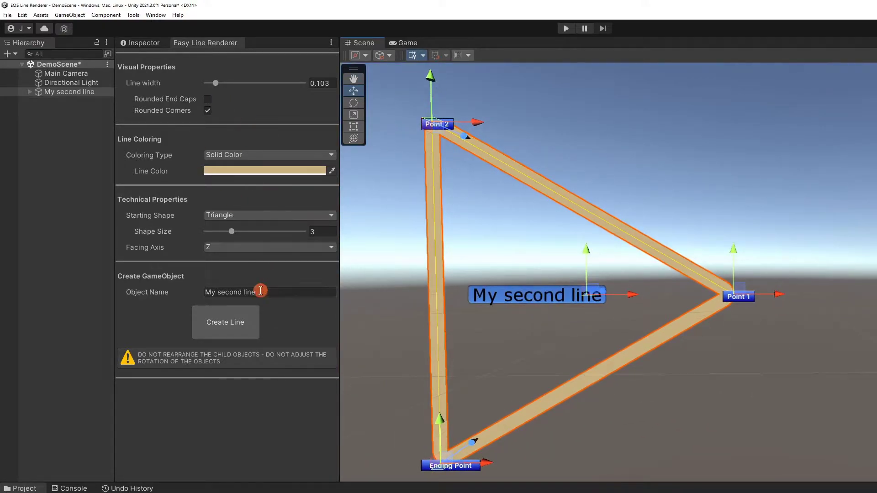
pyautogui.write('lines')
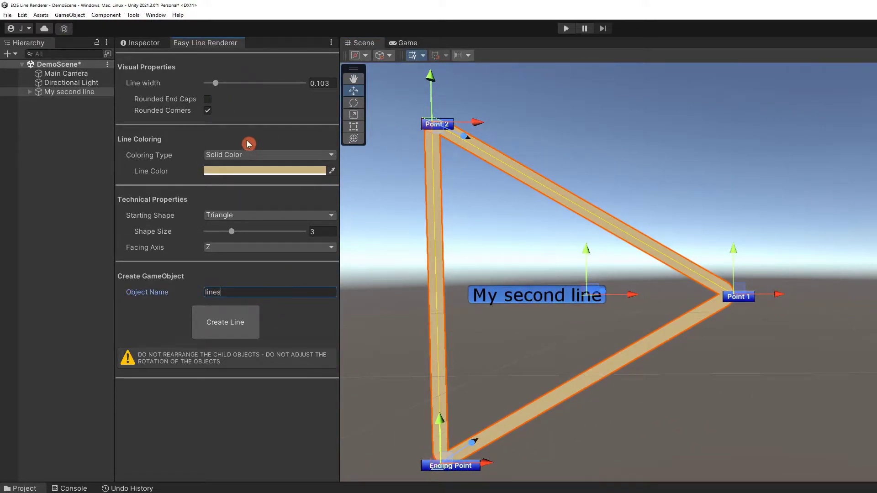
pyautogui.click(208, 111)
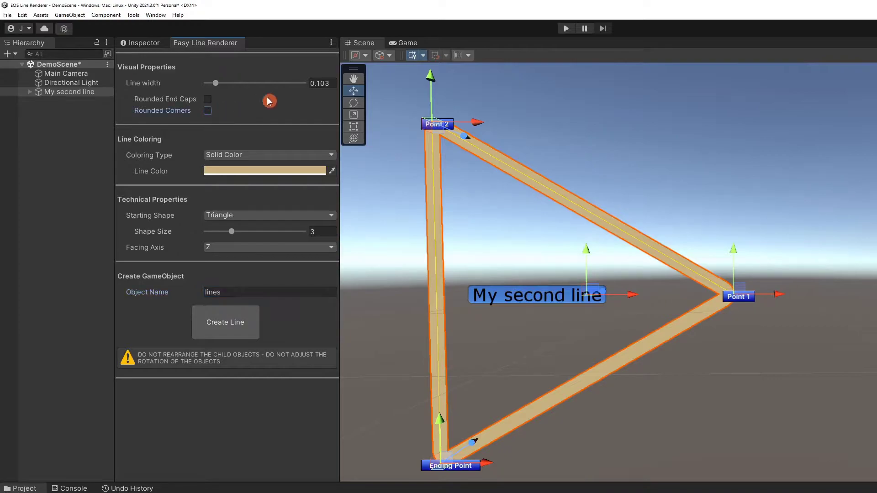
pyautogui.moveTo(206, 84); pyautogui.dragTo(231, 85)
# Set the line color to green 0BB280 and create the "lines" triangle over the tan one.
pyautogui.click(331, 172)
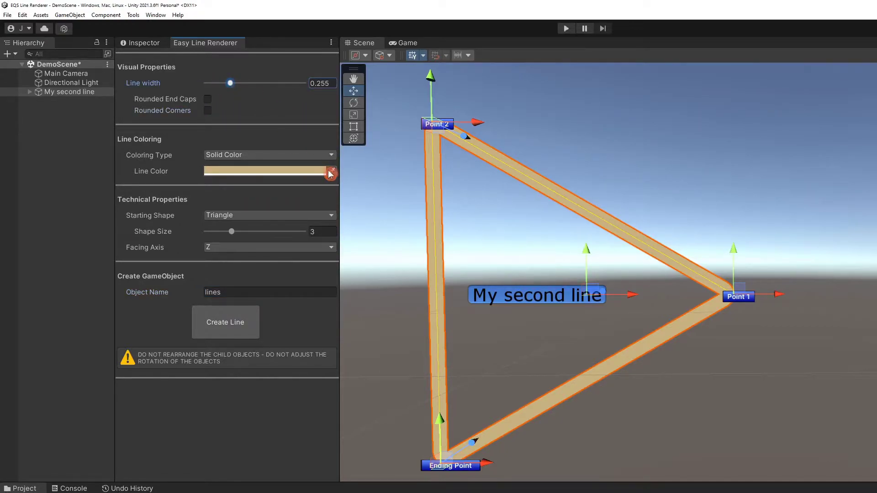
pyautogui.click(335, 350)
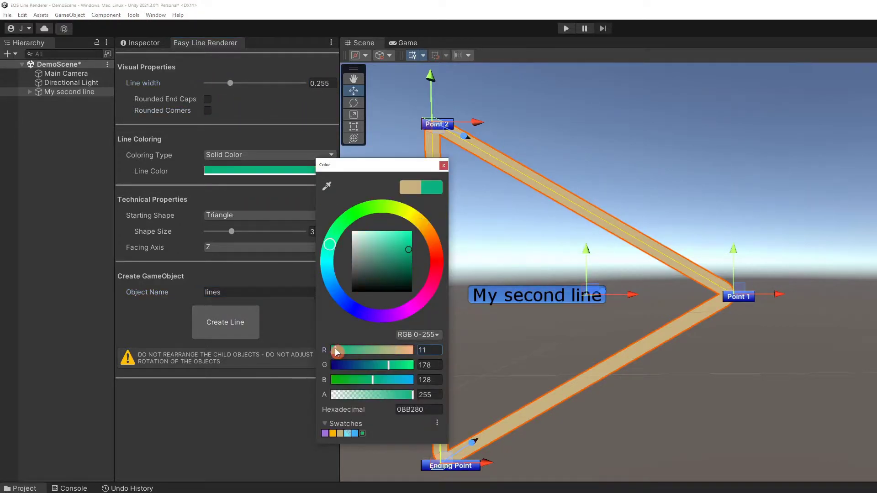
pyautogui.click(442, 166)
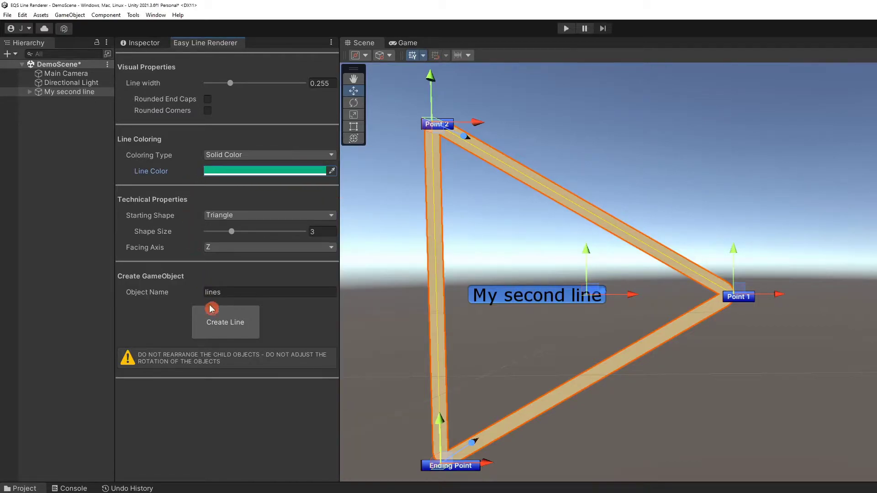
pyautogui.click(245, 341)
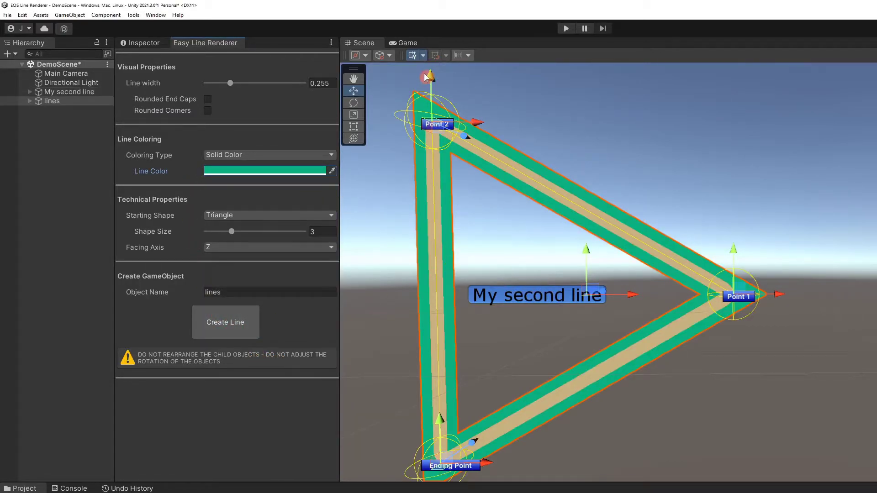
# Compare the two triangles' corners at Point 1 and delete "My second line" from the scene.
pyautogui.moveTo(632, 300); pyautogui.dragTo(577, 278, button='middle')
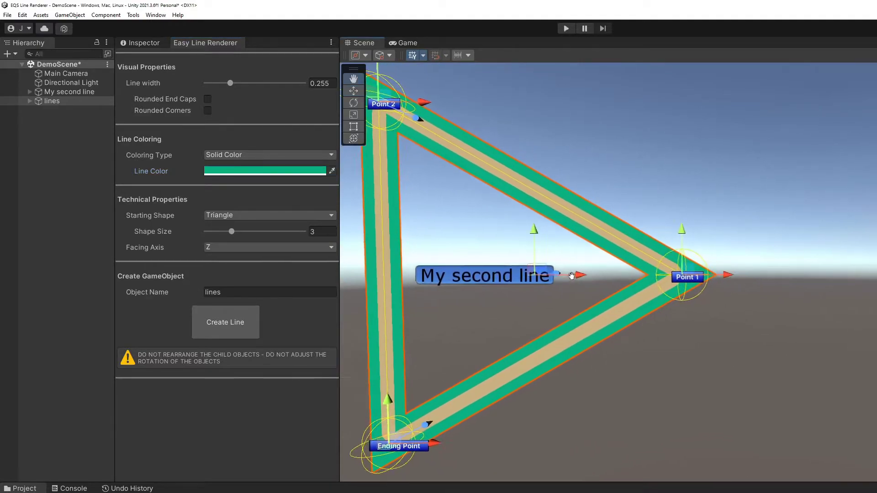
pyautogui.scroll(10, 627, 301)
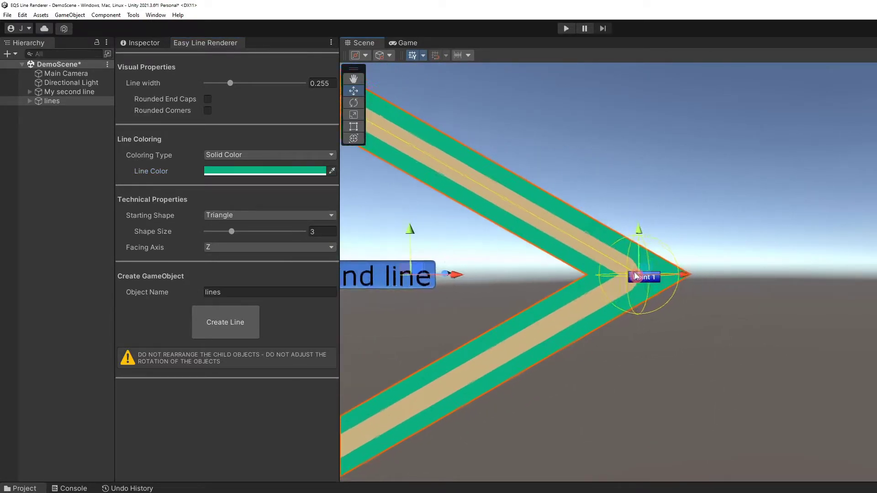
pyautogui.scroll(4, 644, 276)
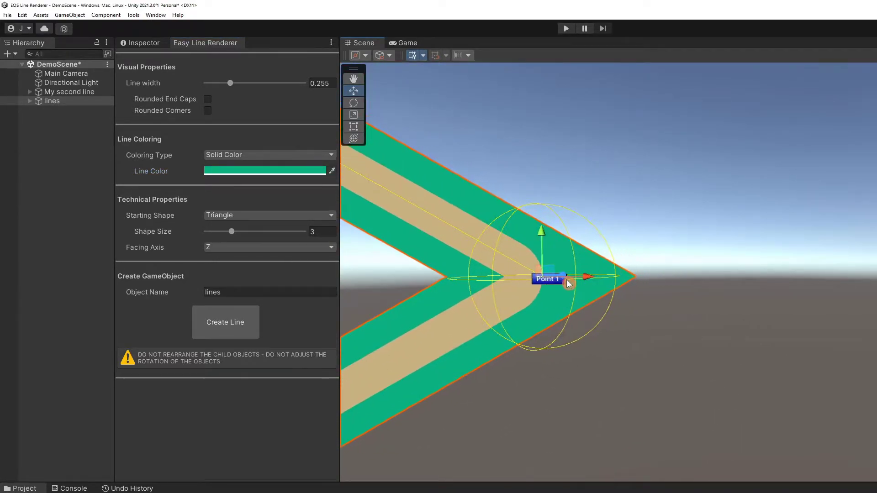
pyautogui.scroll(-14, 479, 291)
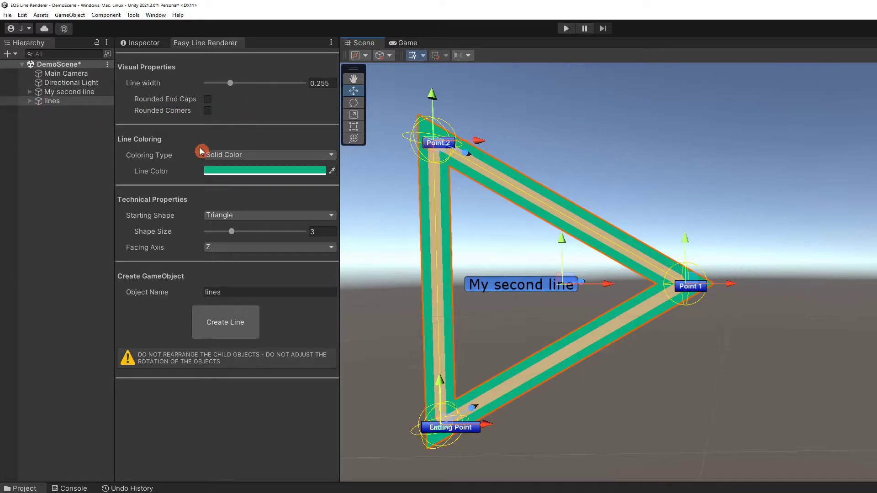
pyautogui.click(64, 95)
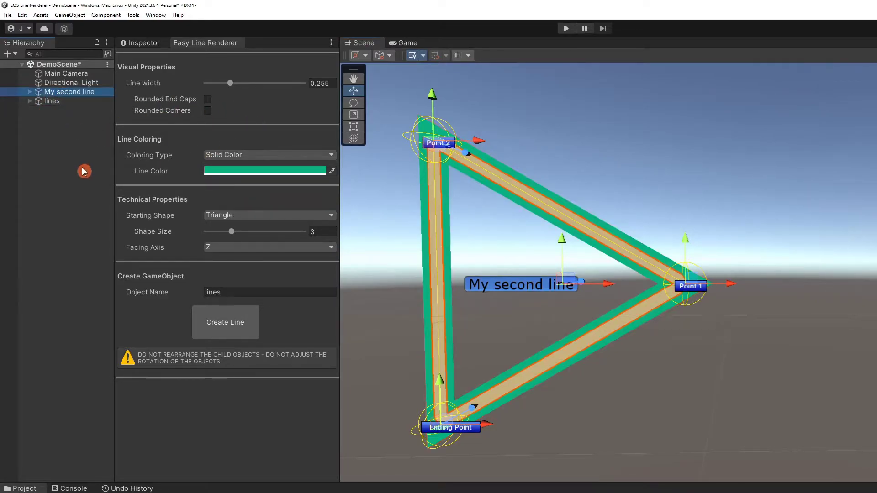
pyautogui.press('Delete')
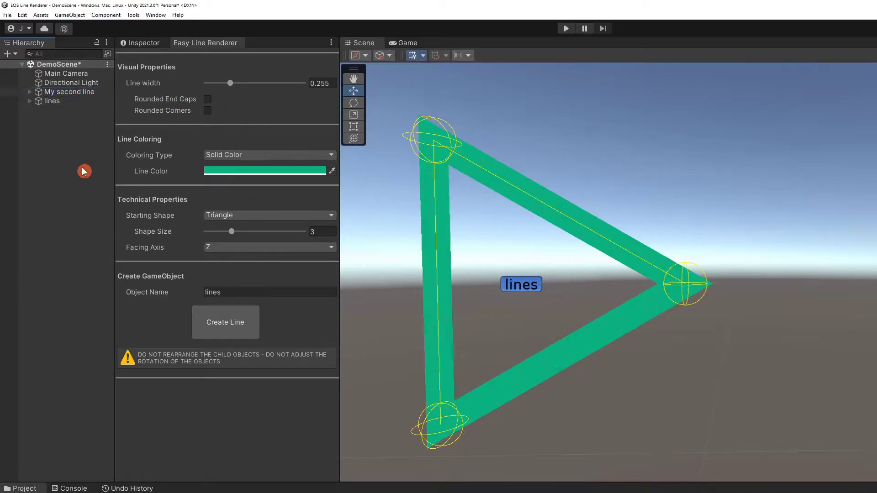
# Move the green "lines" triangle upward along Y and leftward along X to clear space in the scene.
pyautogui.click(54, 95)
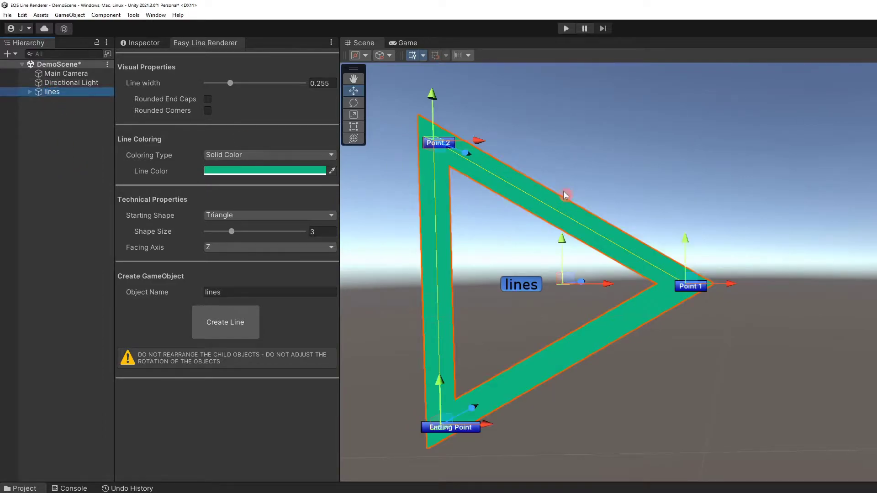
pyautogui.moveTo(562, 251); pyautogui.dragTo(558, 95)
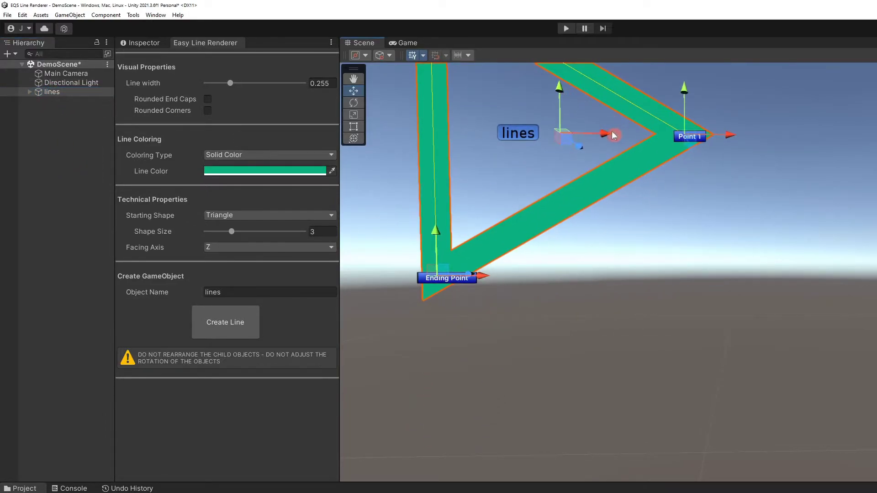
pyautogui.moveTo(605, 133); pyautogui.dragTo(433, 133)
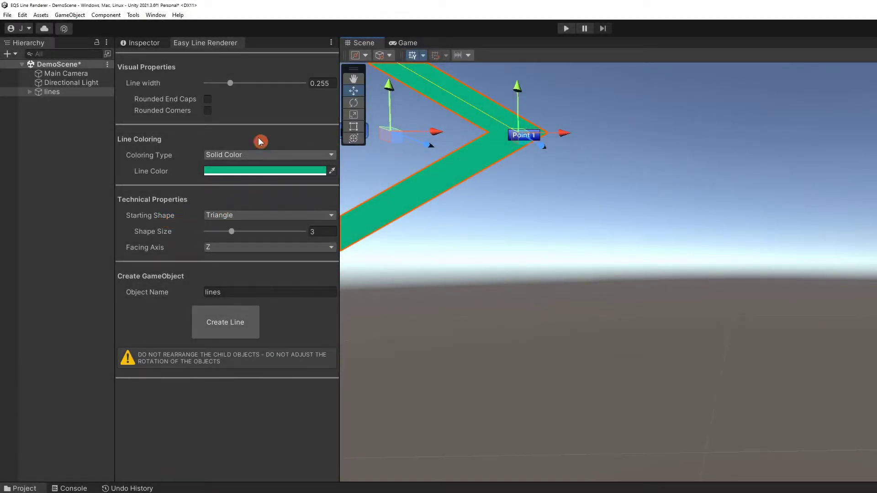
# Set the line coloring type to Gradient with violet 6600FF as the end color.
pyautogui.click(231, 155)
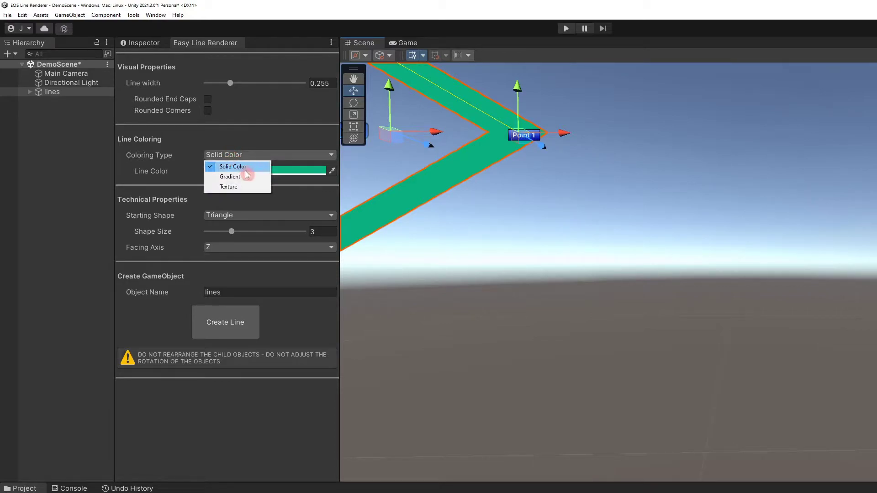
pyautogui.click(237, 178)
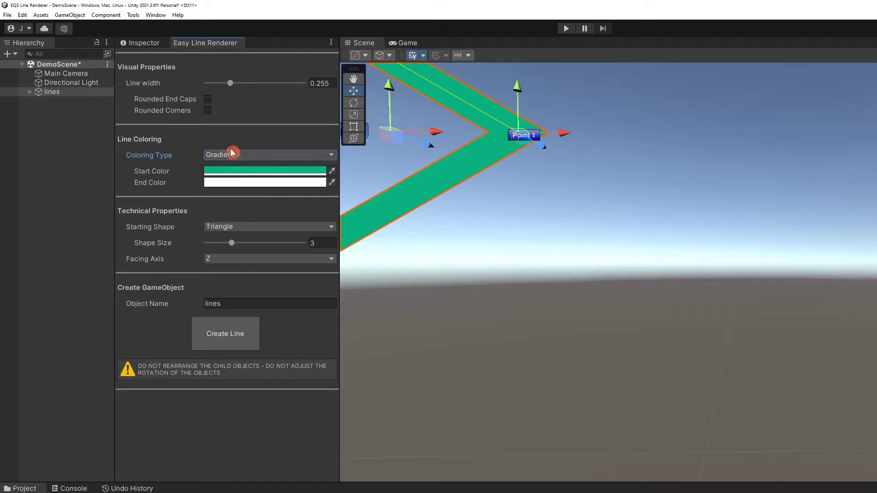
pyautogui.click(222, 184)
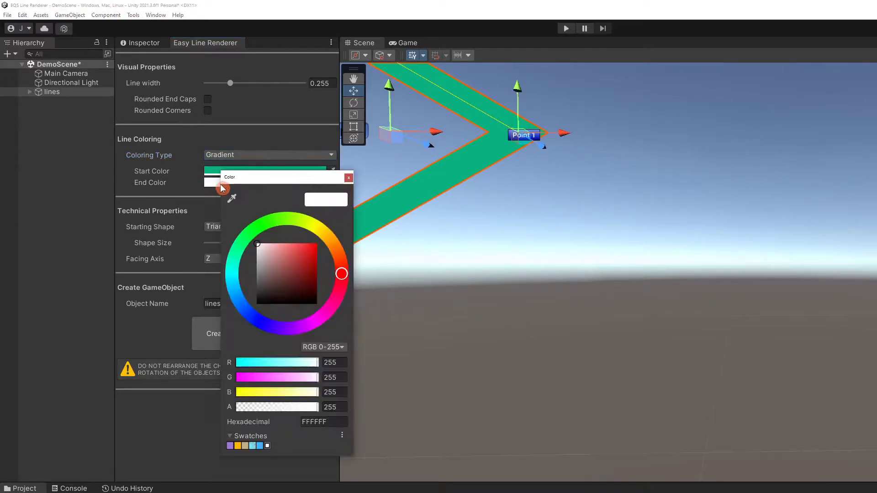
pyautogui.moveTo(303, 332); pyautogui.dragTo(281, 329)
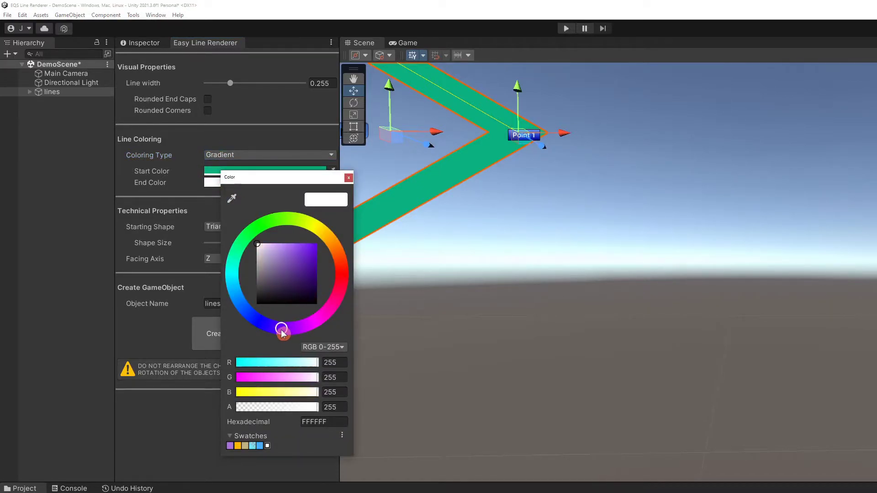
pyautogui.moveTo(281, 259); pyautogui.dragTo(349, 230)
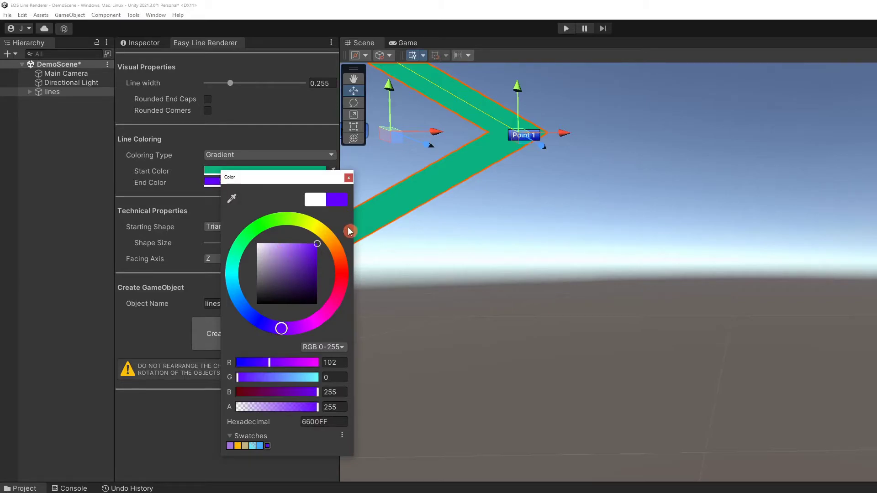
pyautogui.click(349, 178)
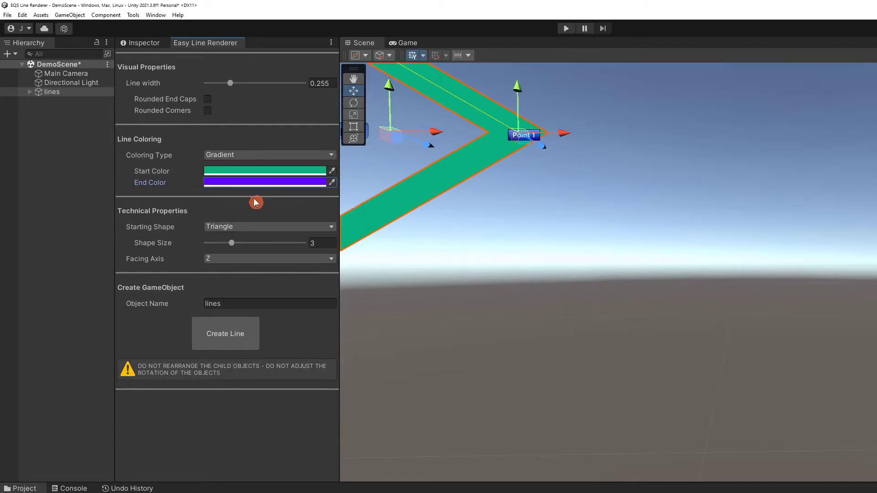
# Change the starting shape to Line, create the gradient "lines" object and view it.
pyautogui.click(256, 226)
pyautogui.click(241, 248)
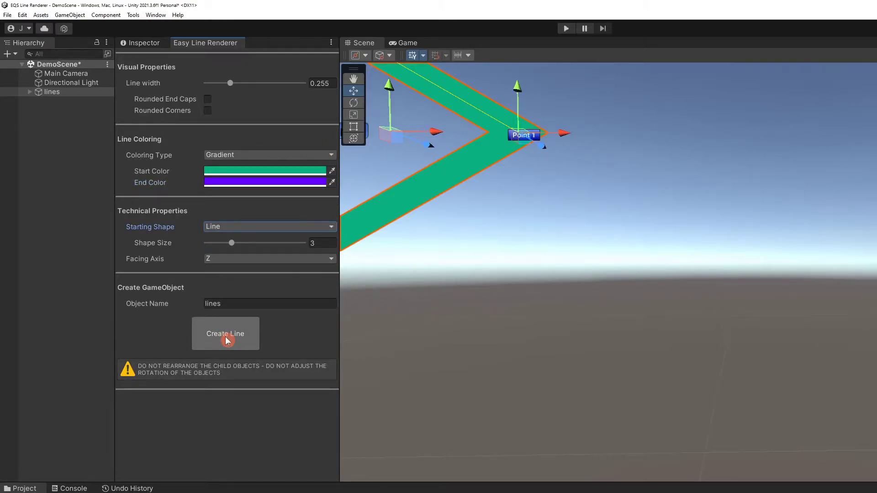
pyautogui.click(226, 337)
pyautogui.moveTo(536, 372); pyautogui.dragTo(573, 395, button='middle')
pyautogui.scroll(3, 628, 337)
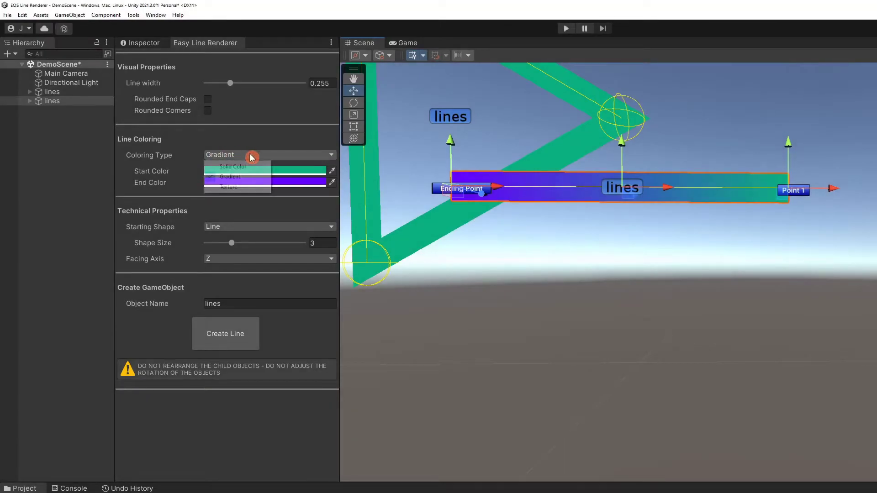
# Set the line coloring type to Texture with the Stretch_Mat material in Stretch mode and create the line.
pyautogui.click(236, 187)
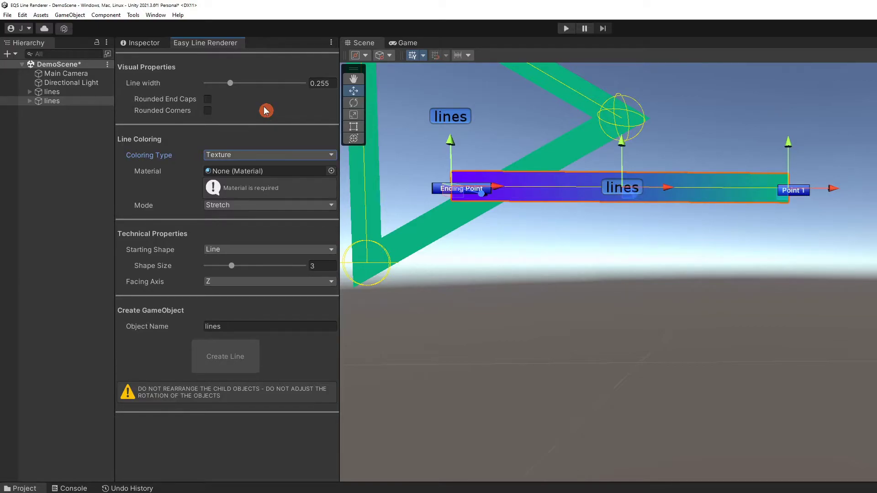
pyautogui.click(331, 173)
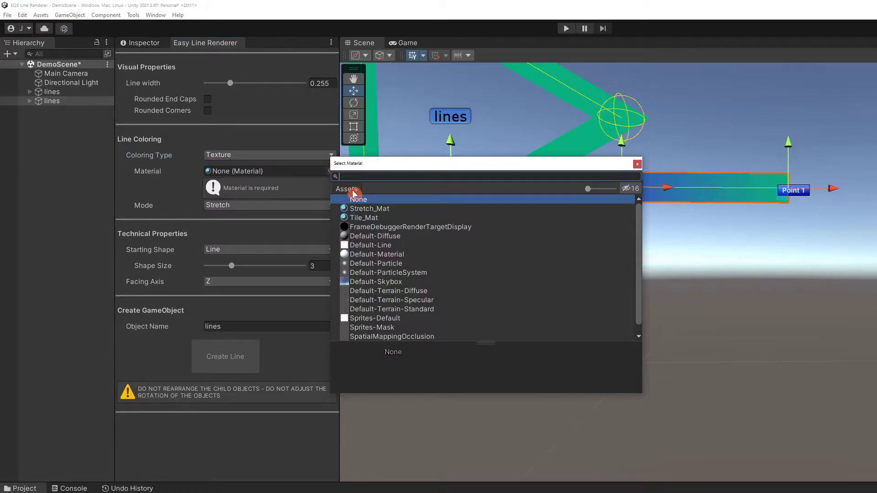
pyautogui.click(366, 209)
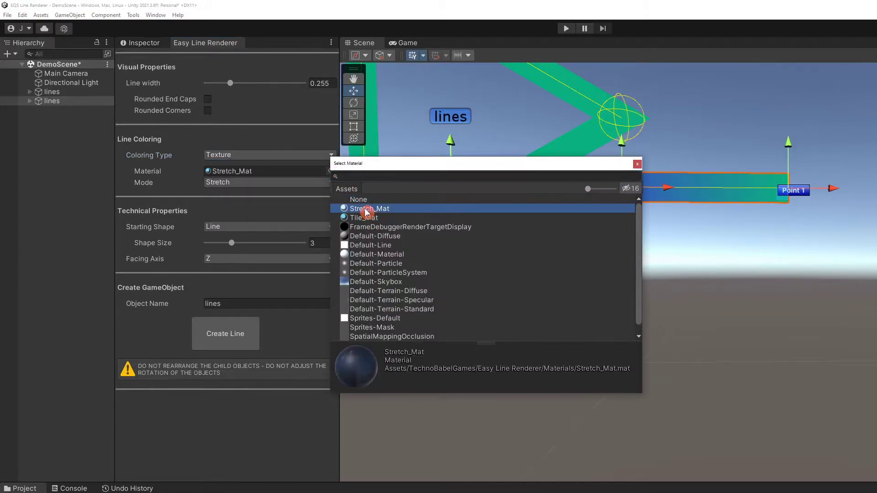
pyautogui.click(637, 164)
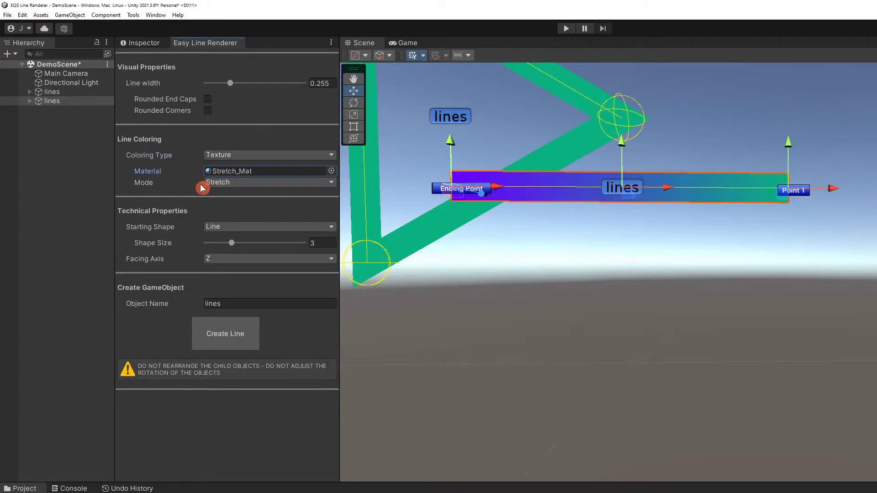
pyautogui.click(242, 183)
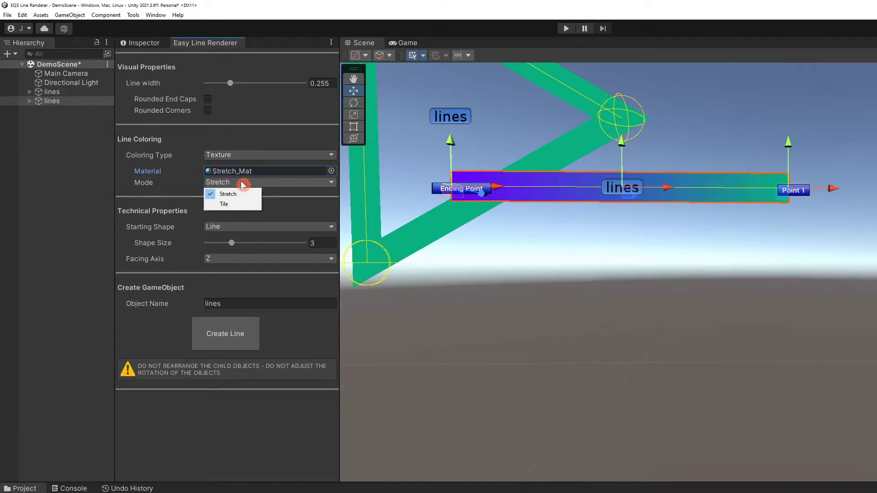
pyautogui.click(229, 192)
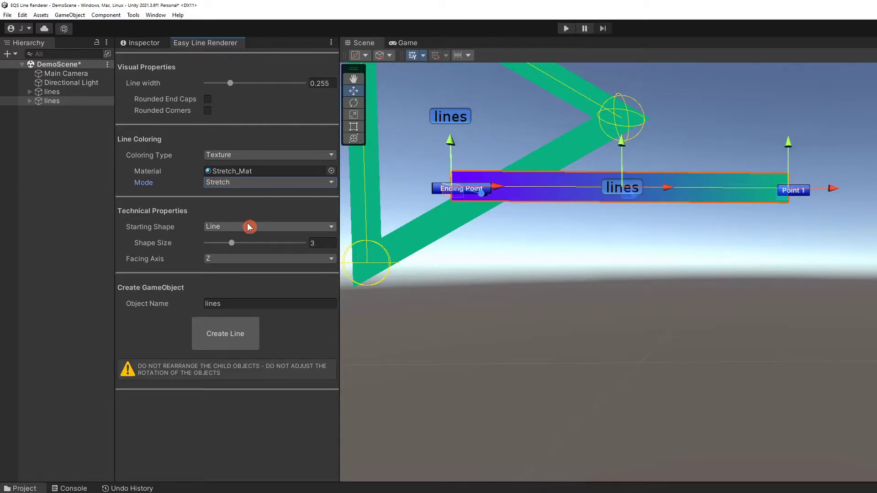
pyautogui.click(224, 341)
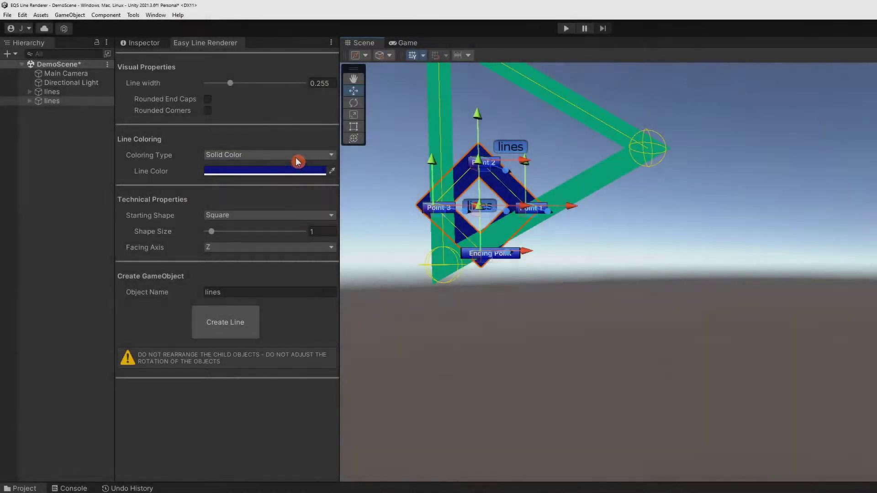
# Set the line coloring type to Texture with the Tile_Mat material and Tile mode.
pyautogui.click(294, 157)
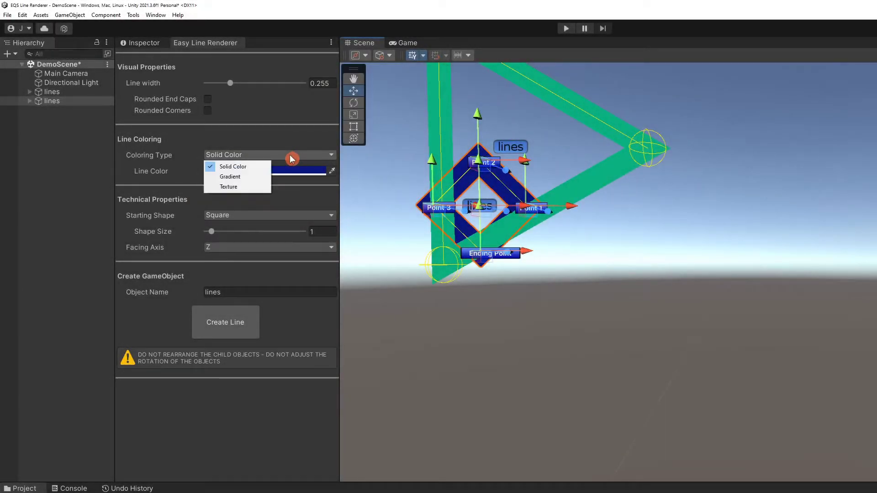
pyautogui.click(237, 188)
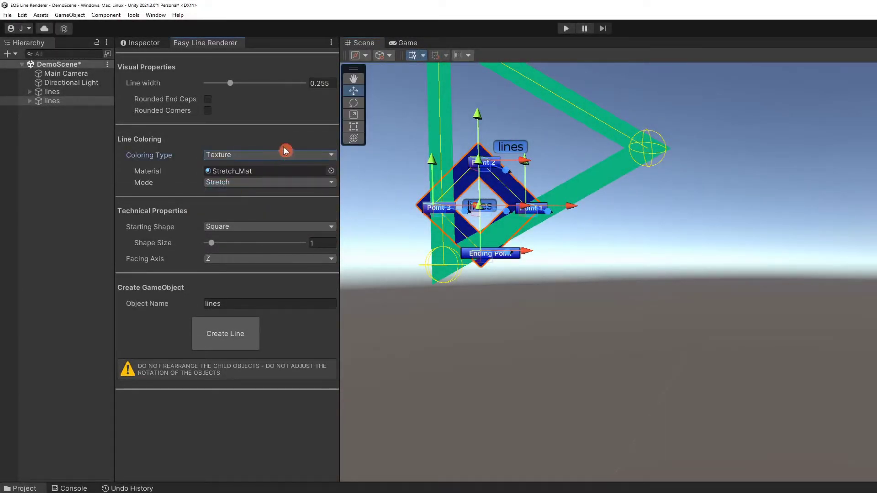
pyautogui.click(331, 173)
pyautogui.click(364, 220)
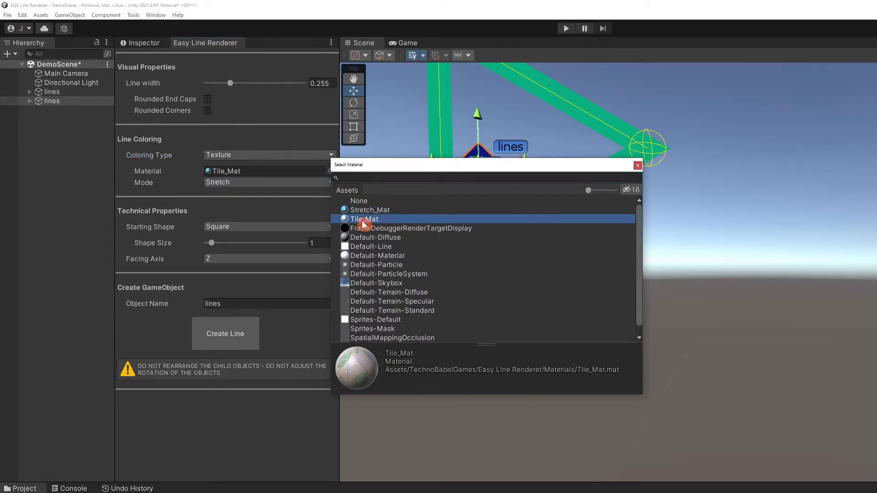
pyautogui.click(274, 184)
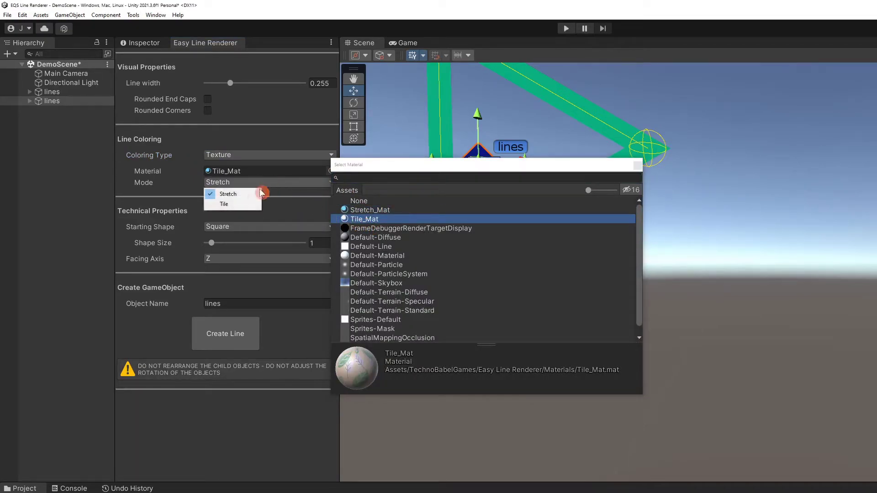
pyautogui.click(228, 204)
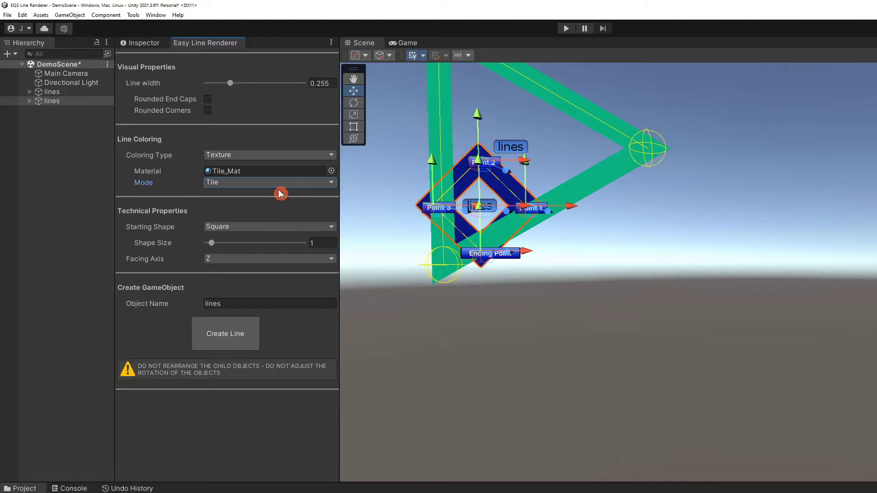
# Create a Heptagon line with a shape size of 4 and inspect its tiled texture up close.
pyautogui.click(285, 230)
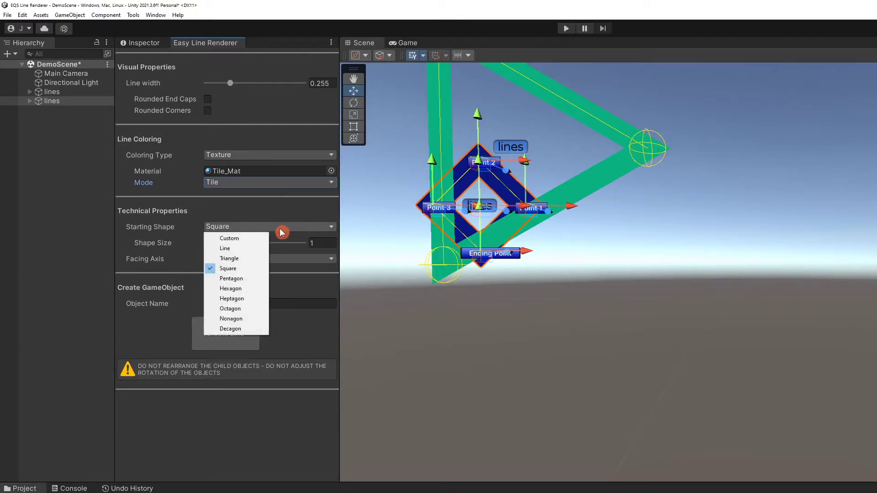
pyautogui.click(237, 300)
pyautogui.click(322, 242)
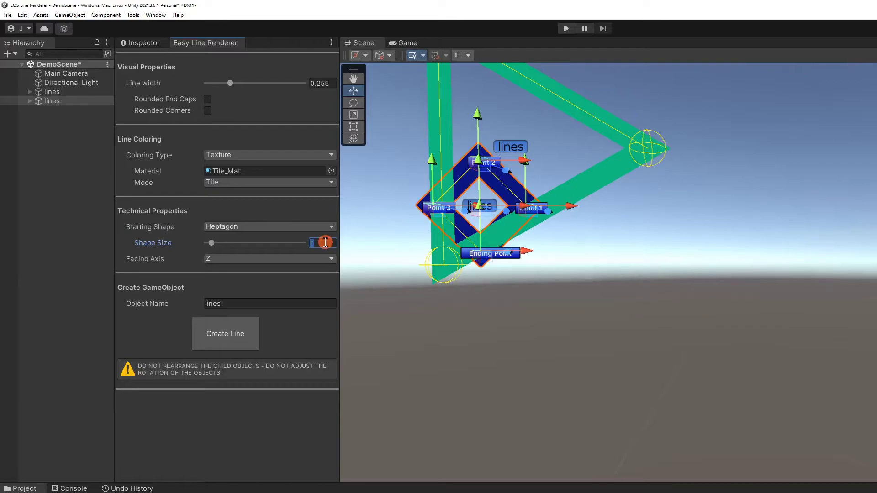
pyautogui.write('4')
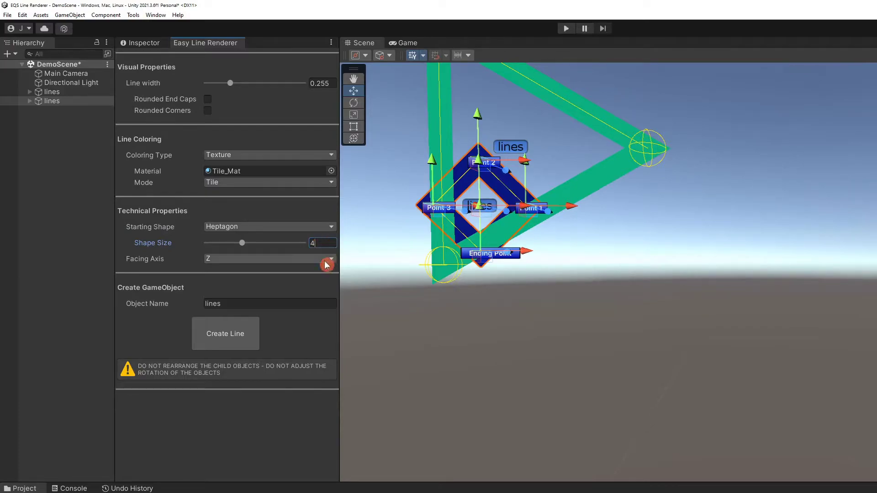
pyautogui.click(225, 336)
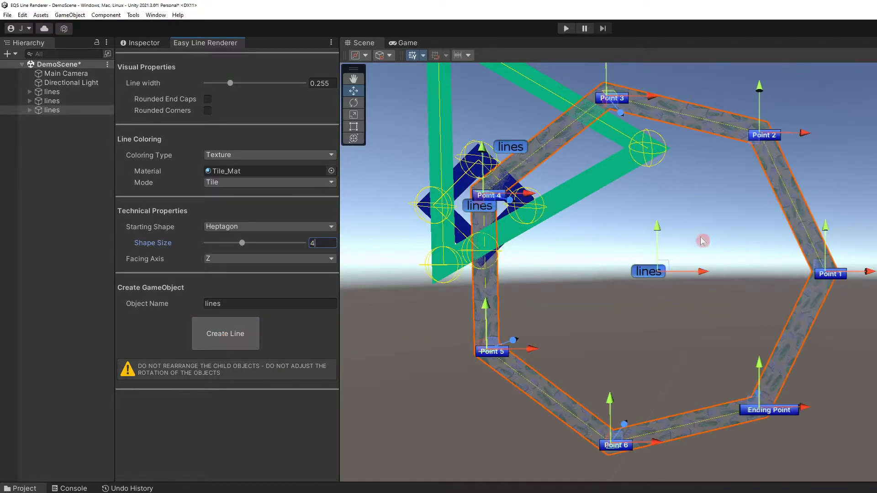
pyautogui.scroll(2, 667, 235)
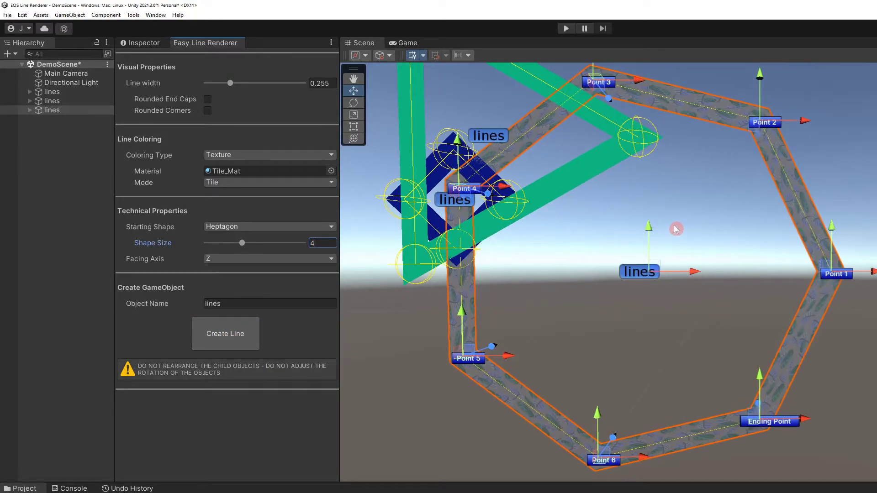
pyautogui.scroll(10, 676, 229)
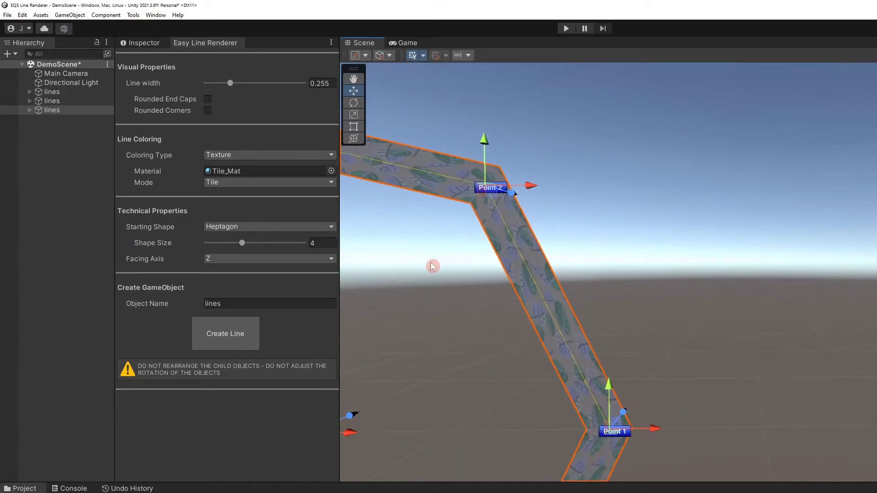
pyautogui.moveTo(456, 280); pyautogui.dragTo(516, 149, button='middle')
pyautogui.scroll(-5, 521, 238)
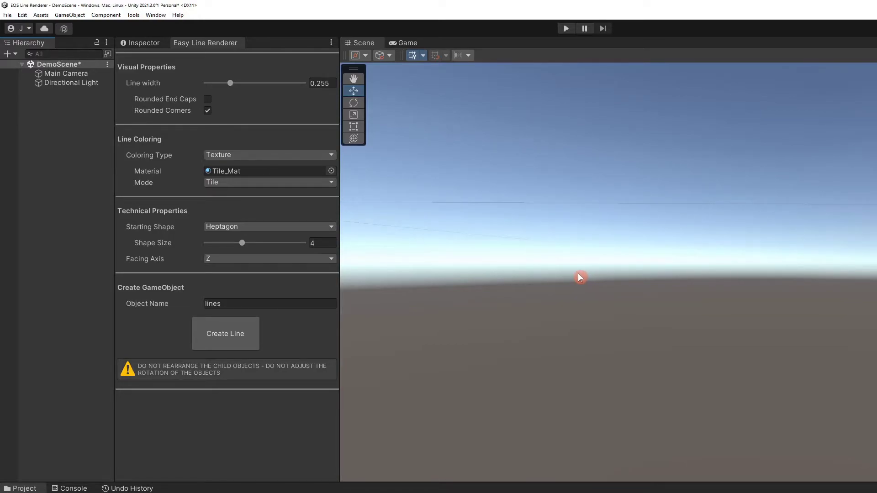
# Set the line's facing axis to Y and its starting shape to Pentagon.
pyautogui.click(234, 263)
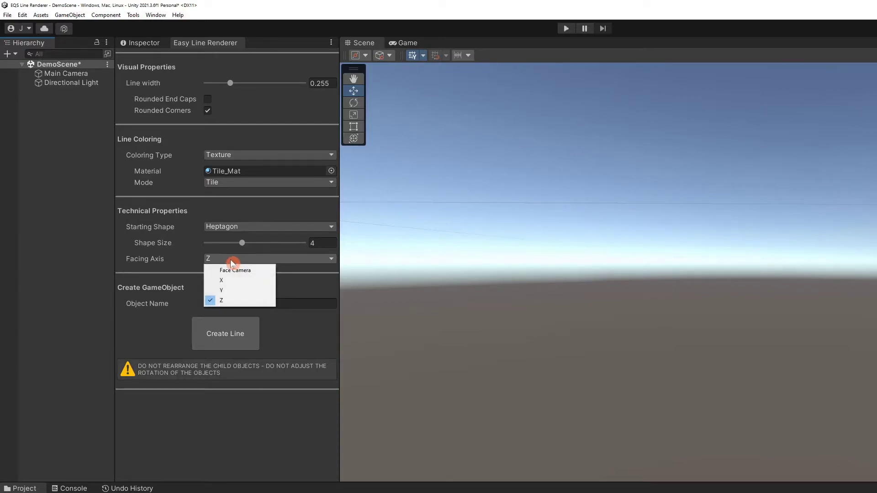
pyautogui.click(231, 293)
pyautogui.click(249, 225)
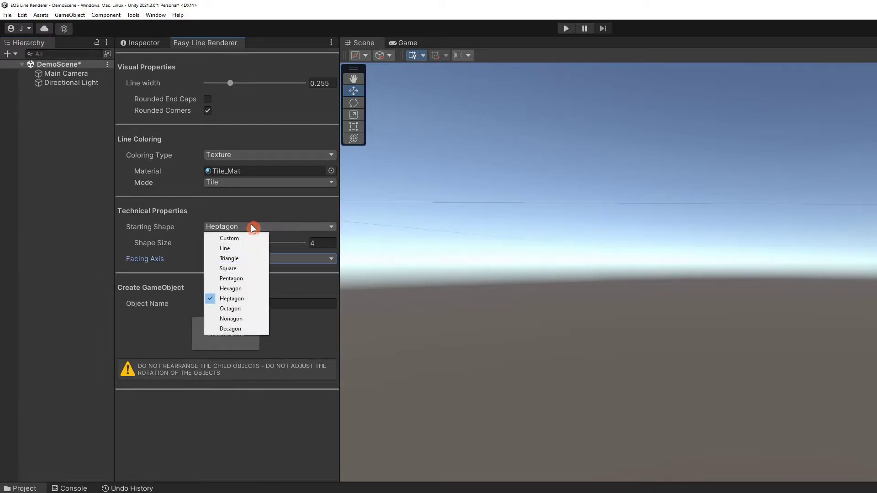
pyautogui.click(243, 280)
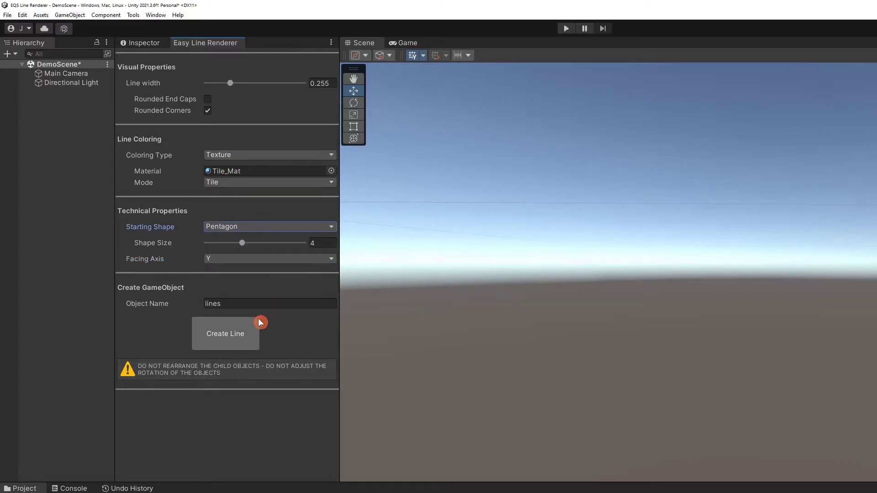
# Name the object Y, create the line and view the pentagon lying flat in the scene.
pyautogui.click(228, 303)
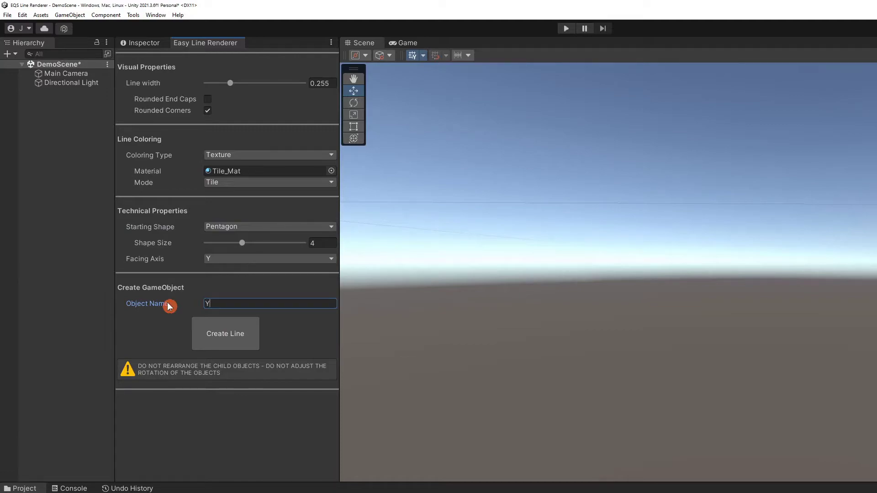
pyautogui.click(222, 345)
pyautogui.moveTo(507, 203); pyautogui.dragTo(501, 305, button='middle')
pyautogui.moveTo(535, 263); pyautogui.dragTo(535, 315, button='right')
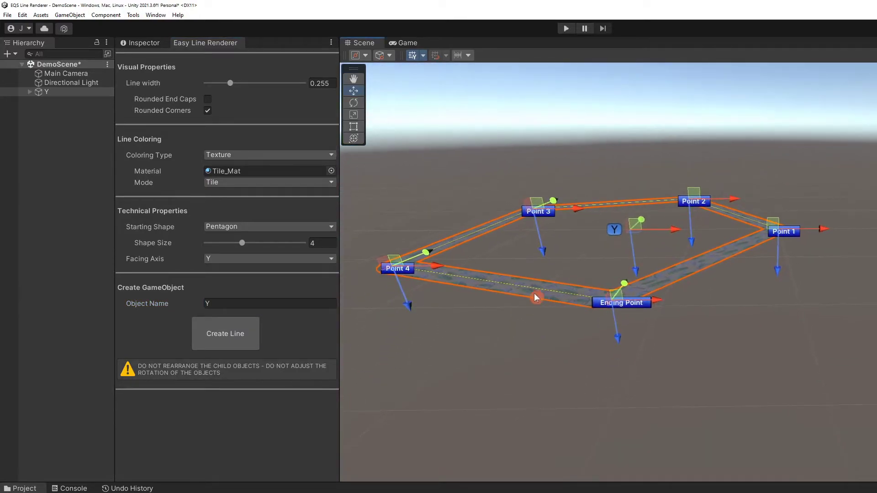
pyautogui.moveTo(536, 298); pyautogui.dragTo(539, 374, button='middle')
pyautogui.scroll(3, 555, 382)
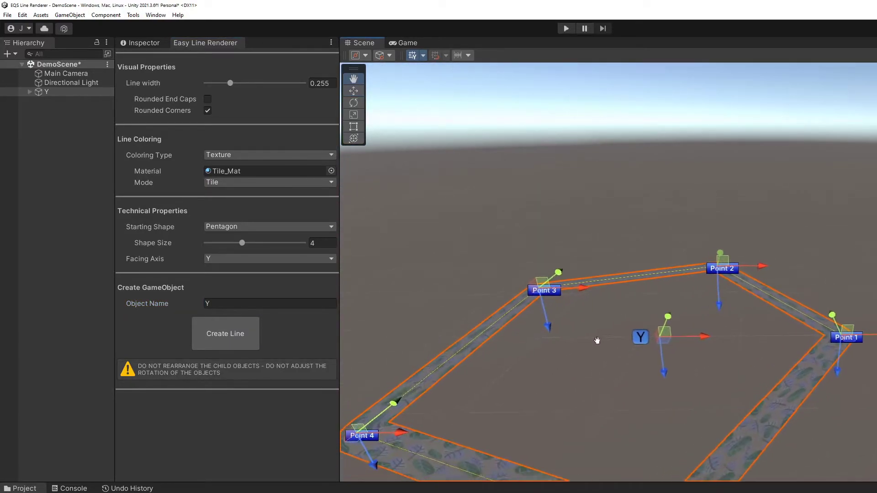
pyautogui.moveTo(597, 340); pyautogui.dragTo(590, 302, button='middle')
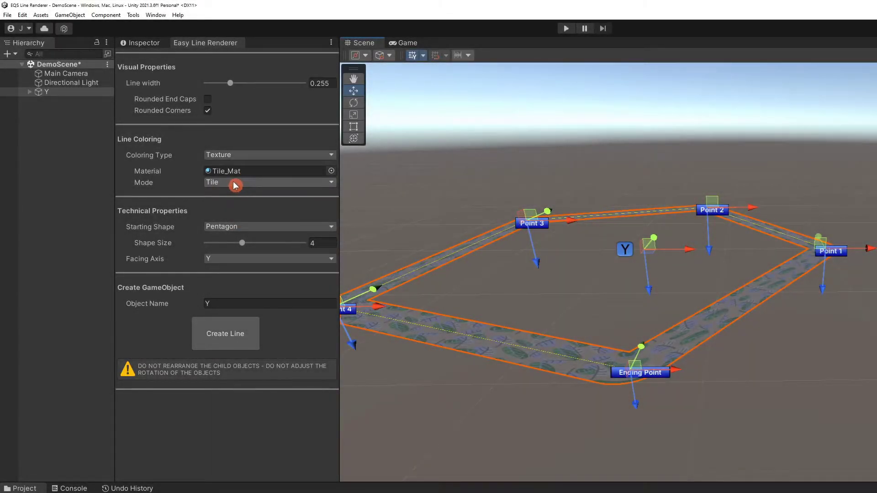
# Change the coloring type to Gradient, enable rounded end caps and set the shape size to 6.
pyautogui.click(238, 184)
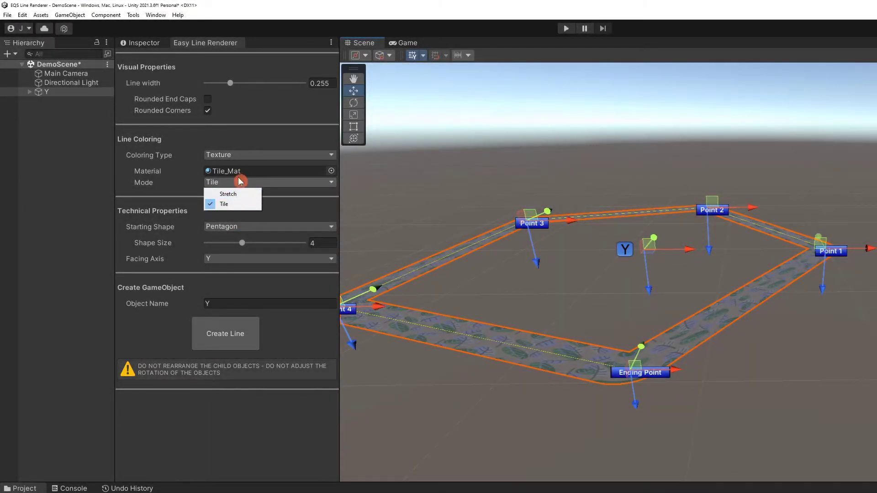
pyautogui.click(239, 156)
pyautogui.click(241, 175)
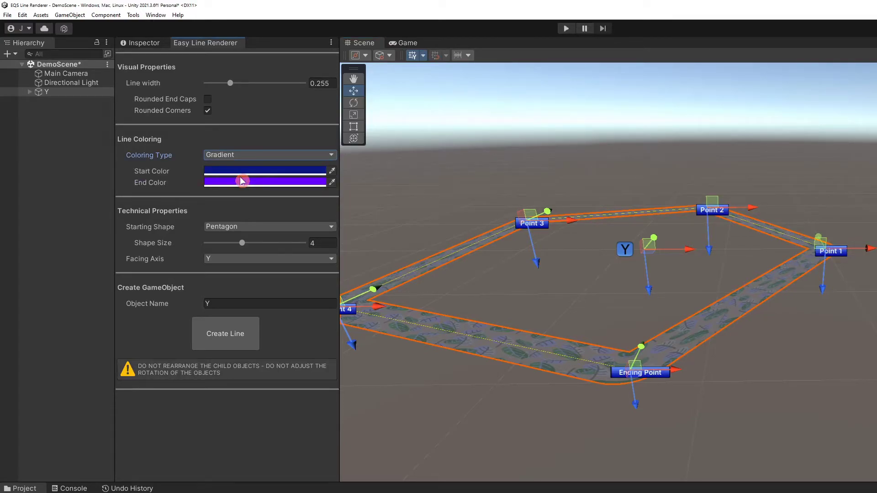
pyautogui.click(208, 101)
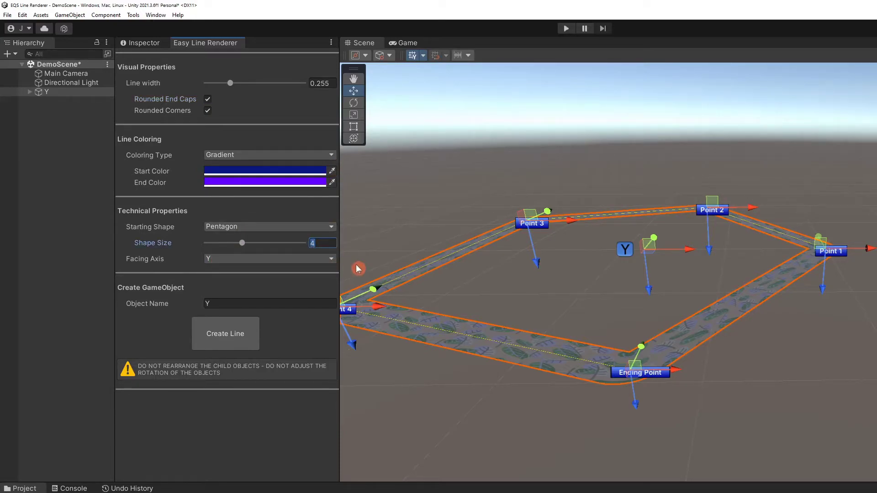
# Set the facing axis to X, name the object X and create the gradient pentagon line.
pyautogui.click(276, 263)
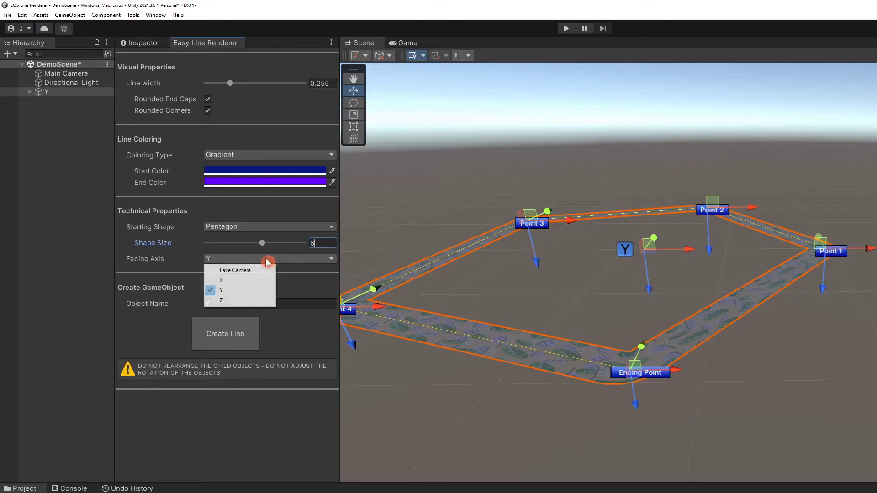
pyautogui.click(228, 281)
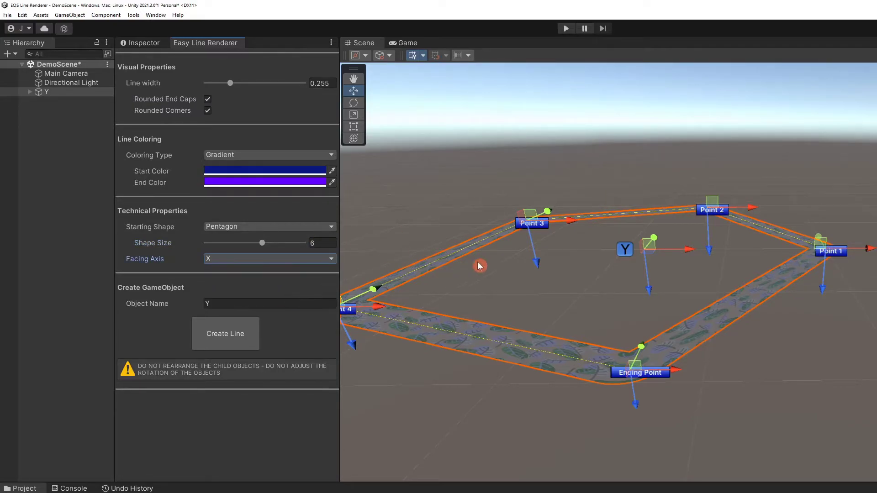
pyautogui.scroll(-1, 478, 263)
pyautogui.click(206, 306)
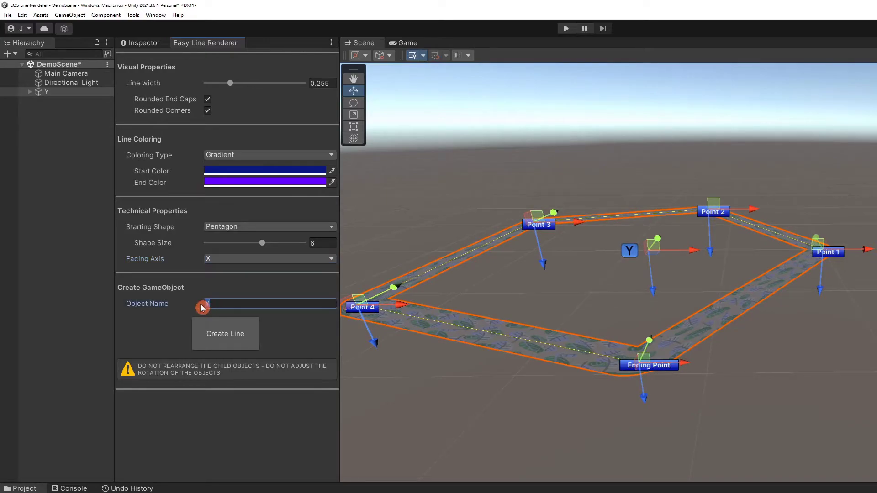
pyautogui.write('X')
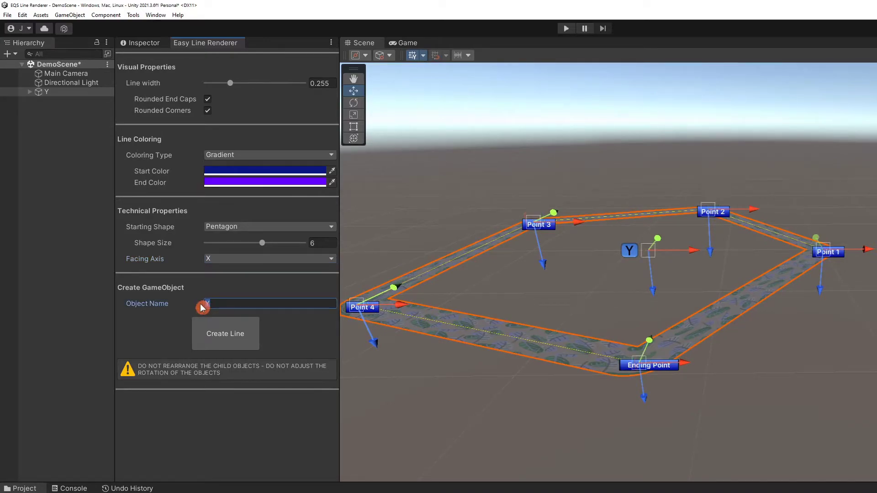
pyautogui.click(230, 342)
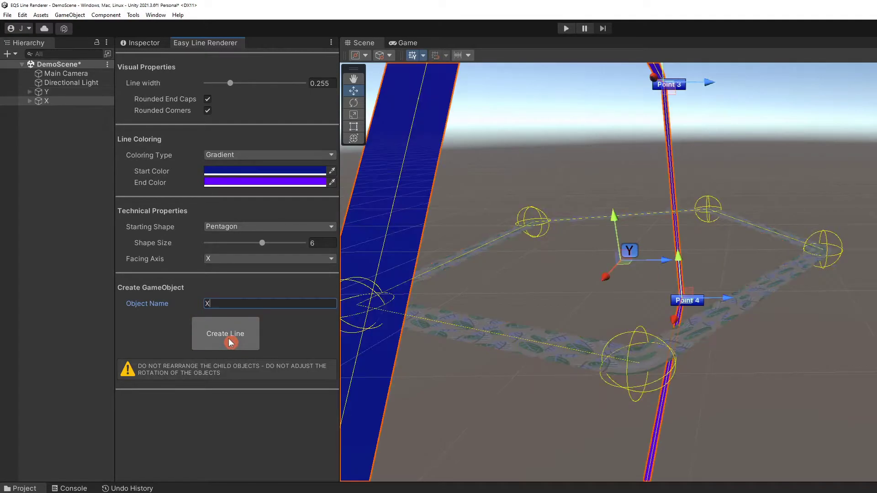
# Examine the X pentagon's orientation and gradient against the Y pentagon from several angles.
pyautogui.scroll(-7, 609, 253)
pyautogui.moveTo(590, 253); pyautogui.dragTo(633, 255, button='middle')
pyautogui.moveTo(548, 268); pyautogui.dragTo(661, 256, button='right')
pyautogui.moveTo(556, 289); pyautogui.dragTo(653, 242, button='middle')
pyautogui.scroll(-3, 644, 247)
pyautogui.scroll(1, 655, 255)
pyautogui.moveTo(657, 259); pyautogui.dragTo(586, 259, button='right')
pyautogui.moveTo(585, 259); pyautogui.dragTo(590, 260, button='middle')
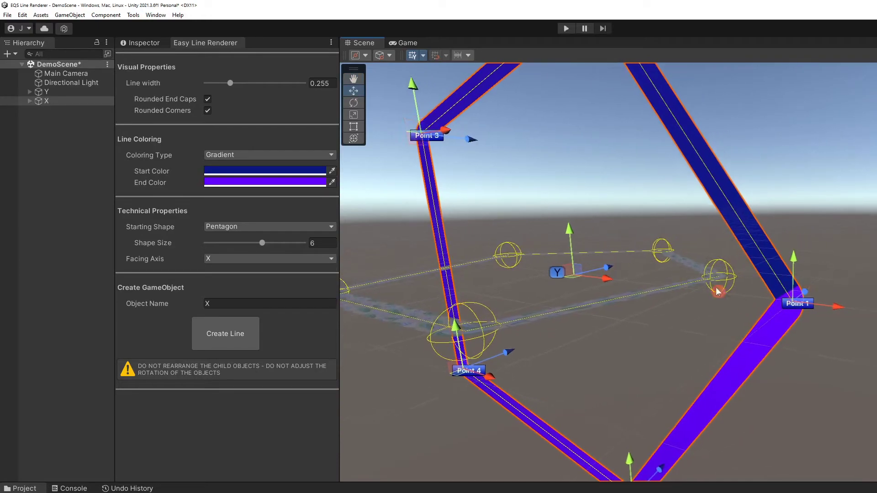
pyautogui.scroll(3, 781, 304)
pyautogui.scroll(-4, 811, 304)
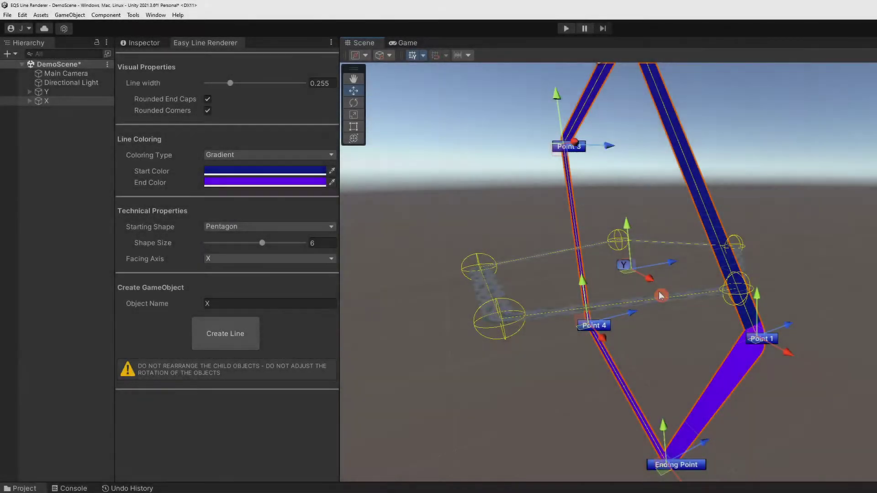
# Set the facing axis to Face Camera, name the object Cam and disable rounded end caps and corners.
pyautogui.click(222, 260)
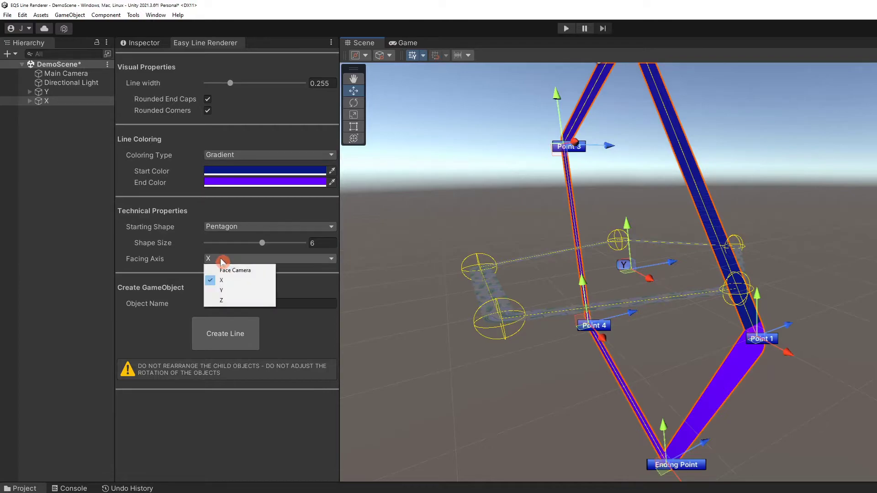
pyautogui.click(244, 270)
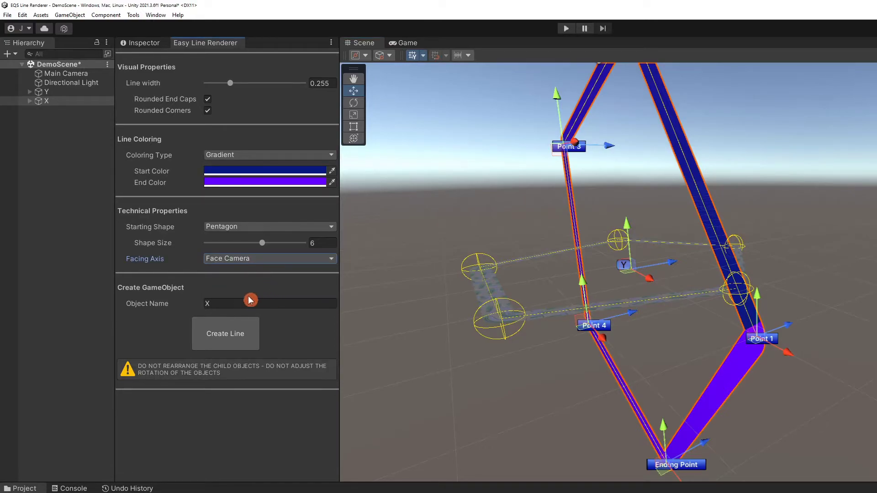
pyautogui.click(224, 303)
pyautogui.write('Cam')
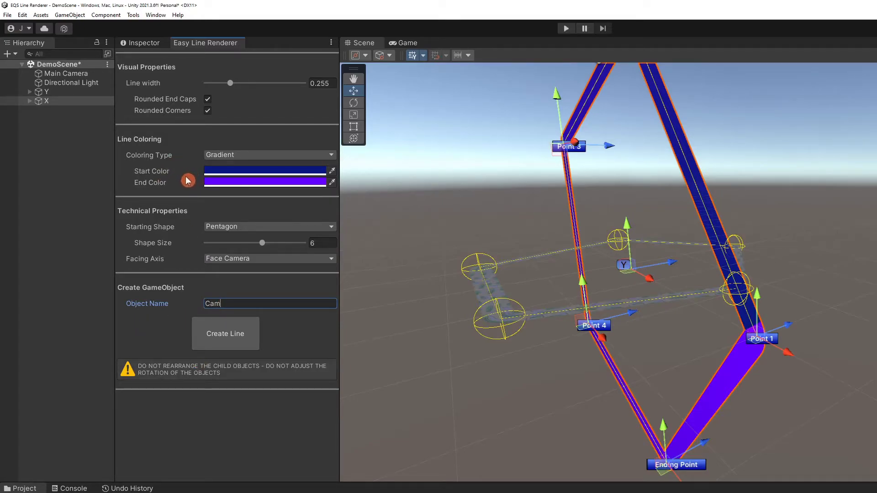
pyautogui.click(209, 111)
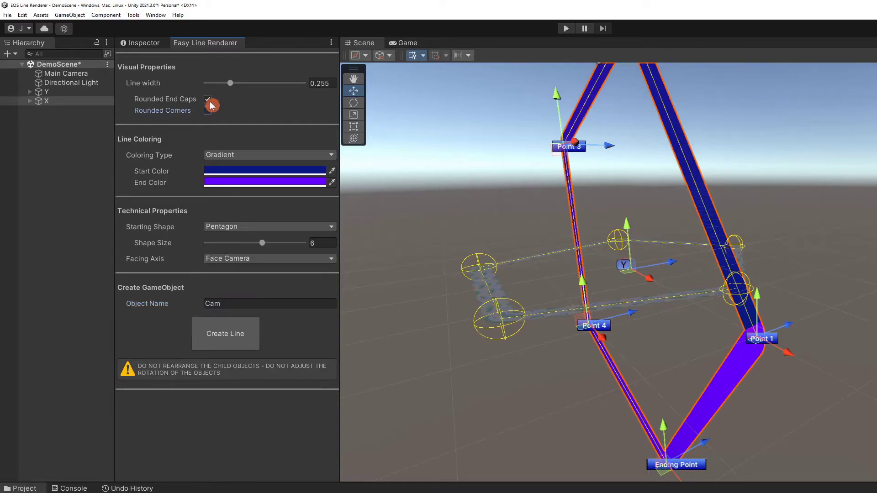
# Choose Decagon as the starting shape, set the shape size to 3 and create the line.
pyautogui.click(248, 228)
pyautogui.click(231, 329)
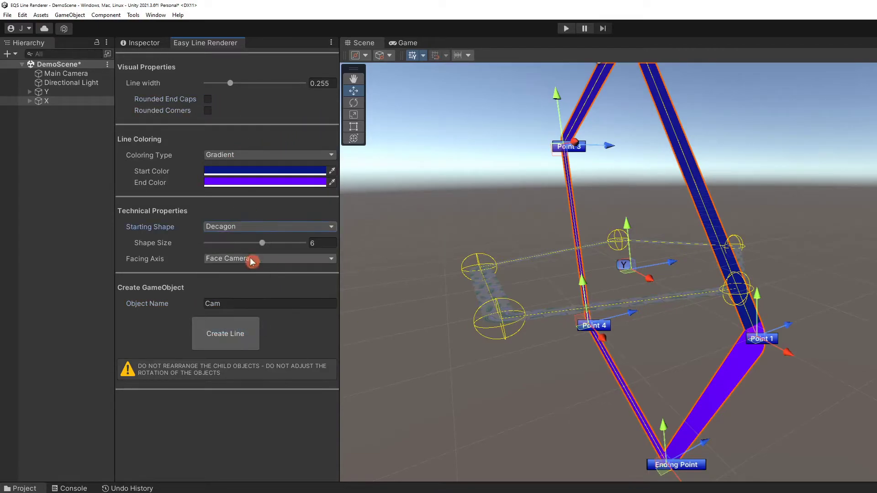
pyautogui.click(316, 243)
pyautogui.write('3')
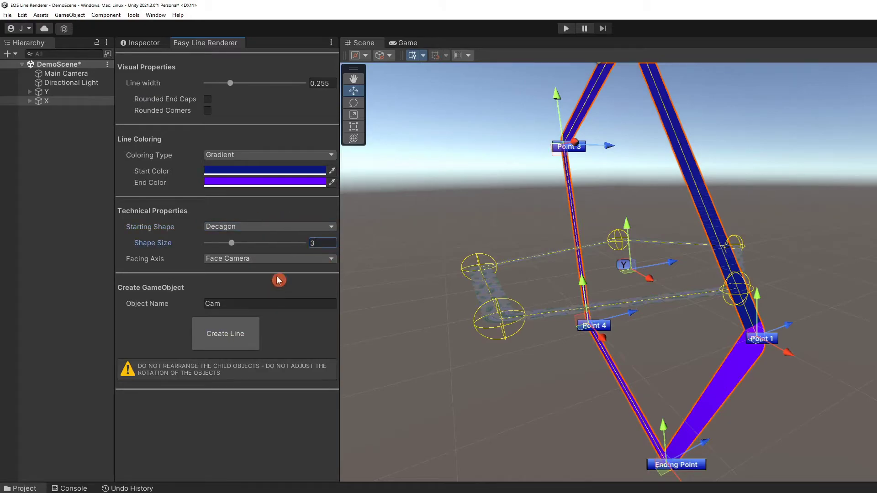
pyautogui.click(234, 345)
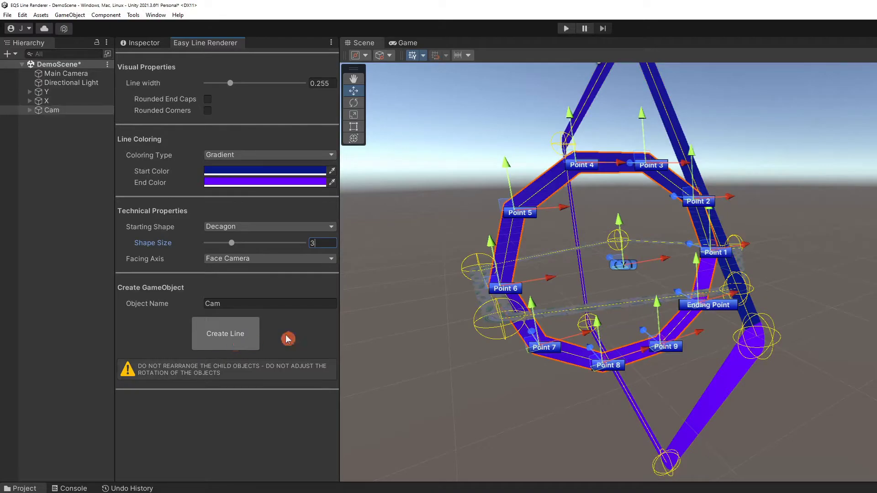
# Examine from several angles how the Cam decagon's line faces the camera compared with the X and Y pentagons.
pyautogui.scroll(6, 576, 281)
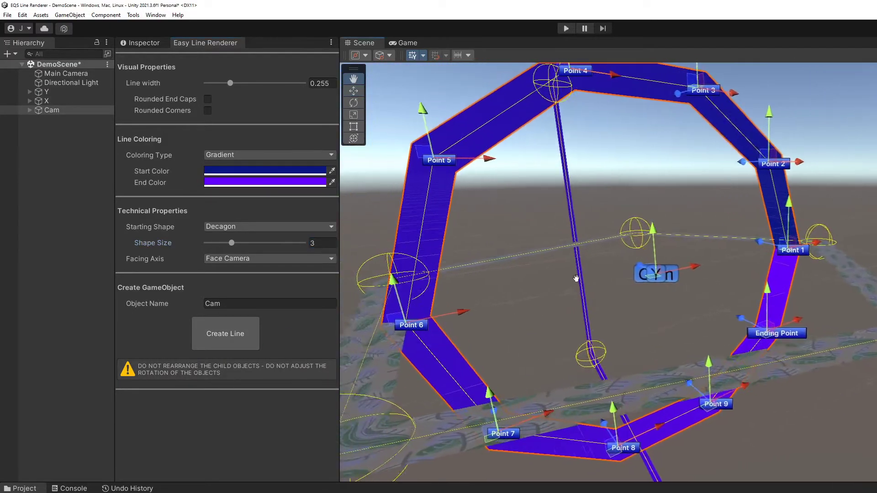
pyautogui.moveTo(576, 278); pyautogui.dragTo(480, 299, button='middle')
pyautogui.scroll(2, 485, 299)
pyautogui.click(537, 304)
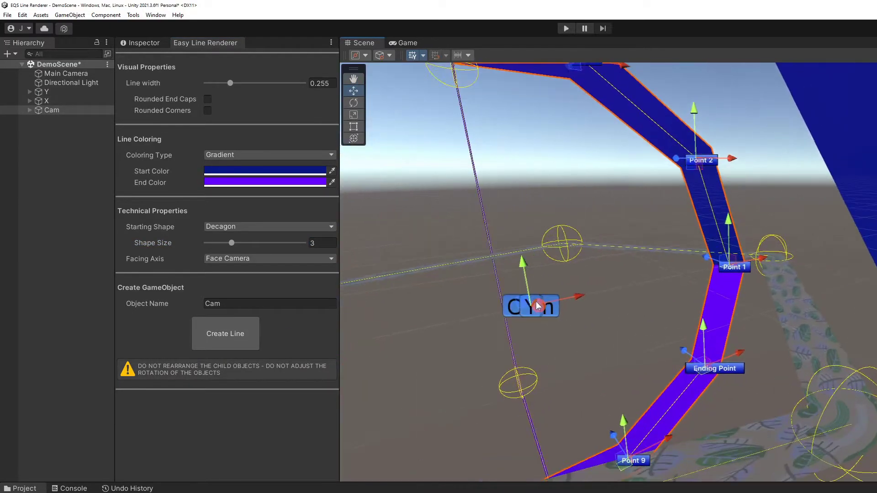
pyautogui.press('f')
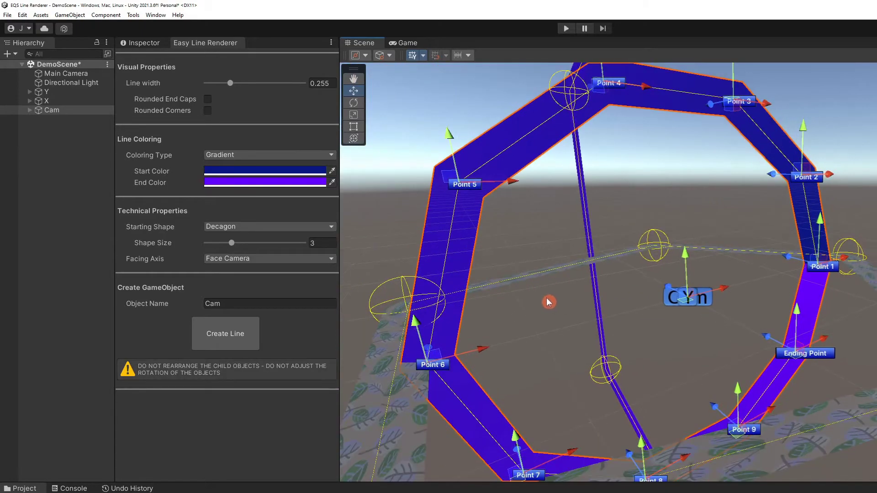
pyautogui.moveTo(548, 302); pyautogui.dragTo(599, 257, button='right')
pyautogui.moveTo(507, 315); pyautogui.dragTo(635, 301, button='middle')
pyautogui.moveTo(634, 300); pyautogui.dragTo(695, 295, button='right')
pyautogui.moveTo(694, 294); pyautogui.dragTo(740, 293, button='middle')
pyautogui.moveTo(625, 346); pyautogui.dragTo(620, 326, button='middle')
pyautogui.moveTo(619, 325); pyautogui.dragTo(545, 392)
pyautogui.moveTo(545, 392); pyautogui.dragTo(519, 392, button='middle')
pyautogui.keyDown('alt'); pyautogui.moveTo(695, 361); pyautogui.dragTo(558, 352); pyautogui.keyUp('alt')
pyautogui.moveTo(681, 352); pyautogui.dragTo(463, 373, button='middle')
pyautogui.moveTo(660, 377)
pyautogui.mouseDown(button='right')
pyautogui.moveTo(677, 366)
pyautogui.moveTo(513, 303)
pyautogui.moveTo(491, 197)
pyautogui.moveTo(495, 167)
pyautogui.moveTo(594, 297)
pyautogui.moveTo(673, 362)
pyautogui.moveTo(632, 362)
pyautogui.moveTo(660, 366)
pyautogui.mouseUp(button='right')
pyautogui.keyDown('alt'); pyautogui.moveTo(659, 366); pyautogui.dragTo(566, 372); pyautogui.keyUp('alt')
pyautogui.moveTo(566, 372); pyautogui.dragTo(700, 372, button='middle')
pyautogui.moveTo(663, 380); pyautogui.dragTo(459, 381, button='right')
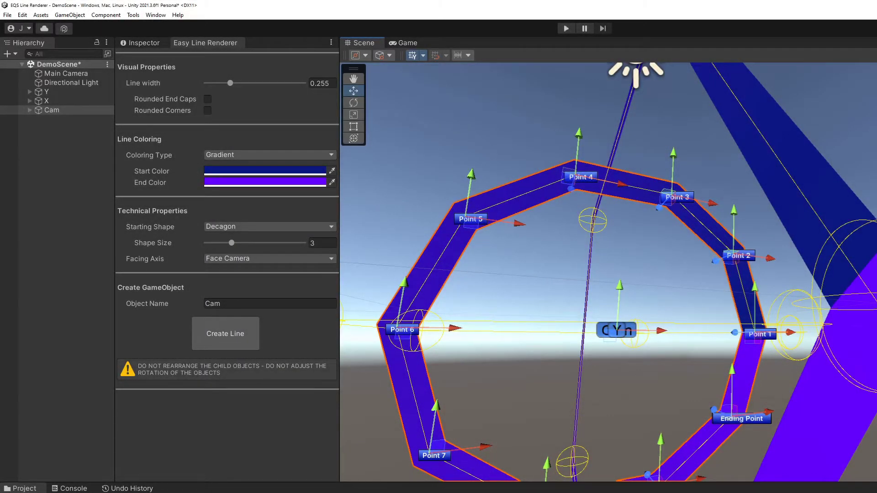
pyautogui.moveTo(615, 300); pyautogui.dragTo(525, 290, button='right')
pyautogui.moveTo(525, 290)
pyautogui.mouseDown(button='middle')
pyautogui.moveTo(552, 294)
pyautogui.moveTo(534, 298)
pyautogui.mouseUp(button='middle')
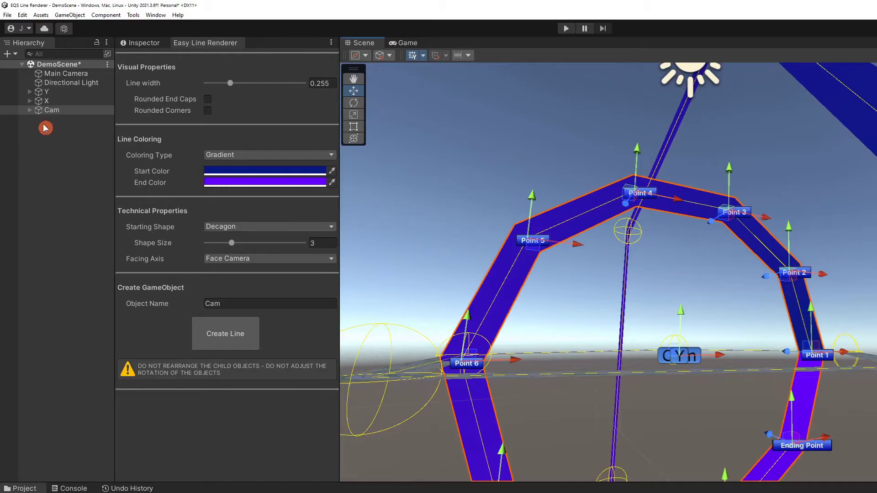
# Expand the Cam object's child points and examine the point handles around the decagon.
pyautogui.click(30, 109)
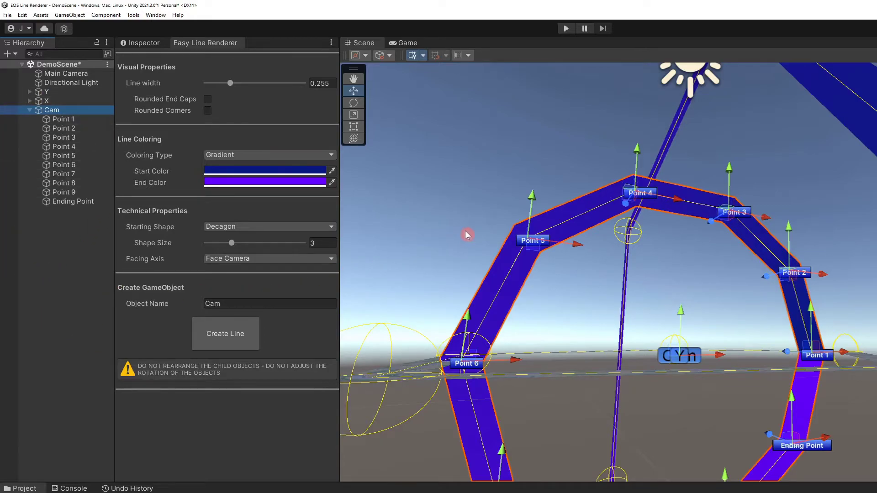
pyautogui.scroll(-2, 472, 239)
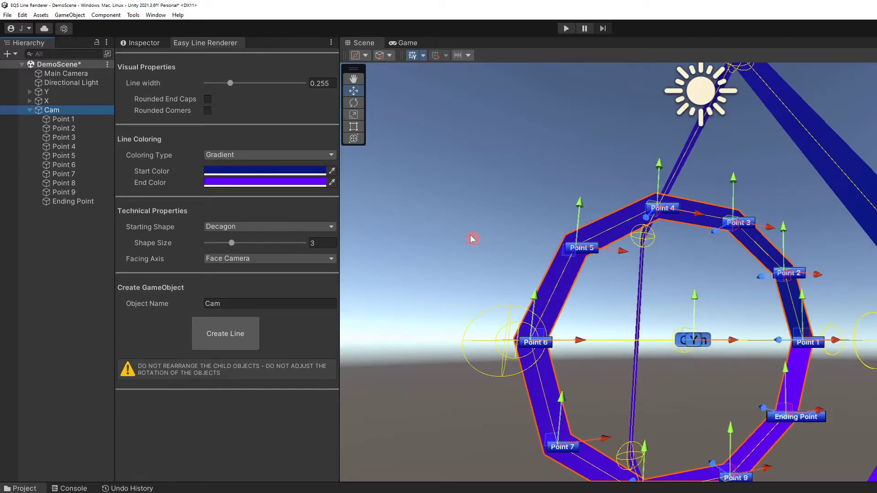
pyautogui.scroll(8, 534, 248)
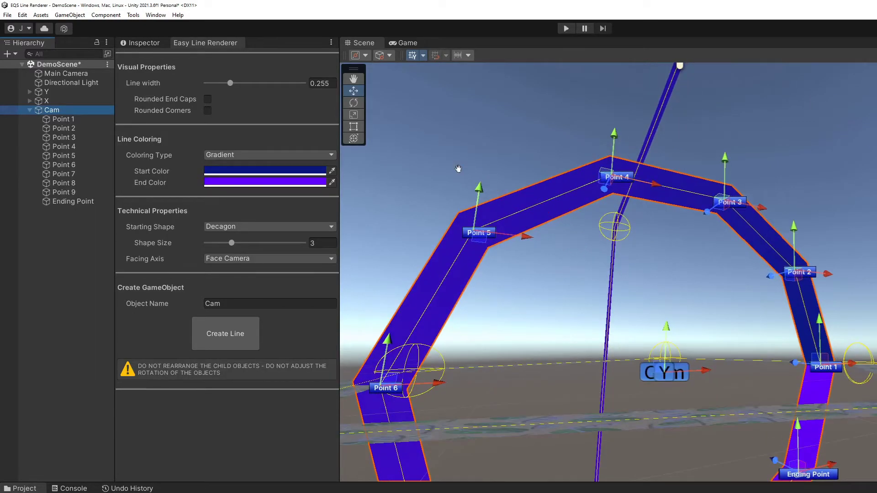
pyautogui.moveTo(458, 168); pyautogui.dragTo(539, 196, button='middle')
pyautogui.moveTo(481, 214); pyautogui.dragTo(448, 190, button='middle')
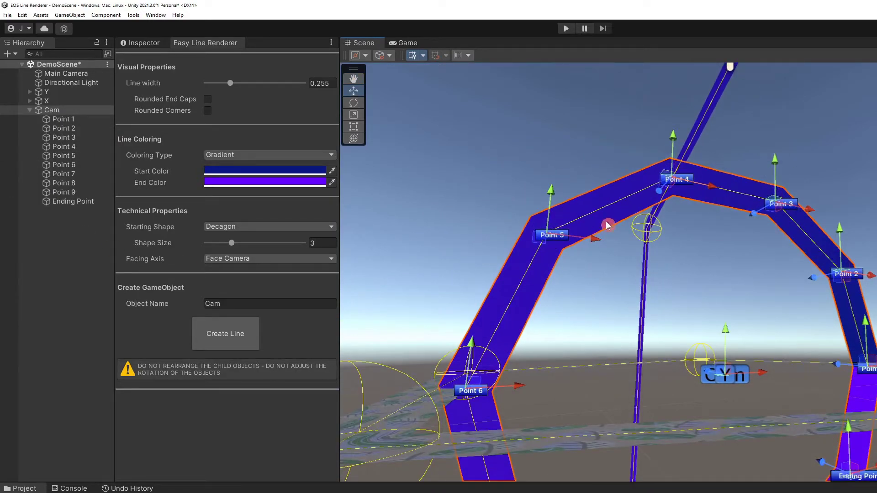
pyautogui.moveTo(633, 347); pyautogui.dragTo(495, 273, button='middle')
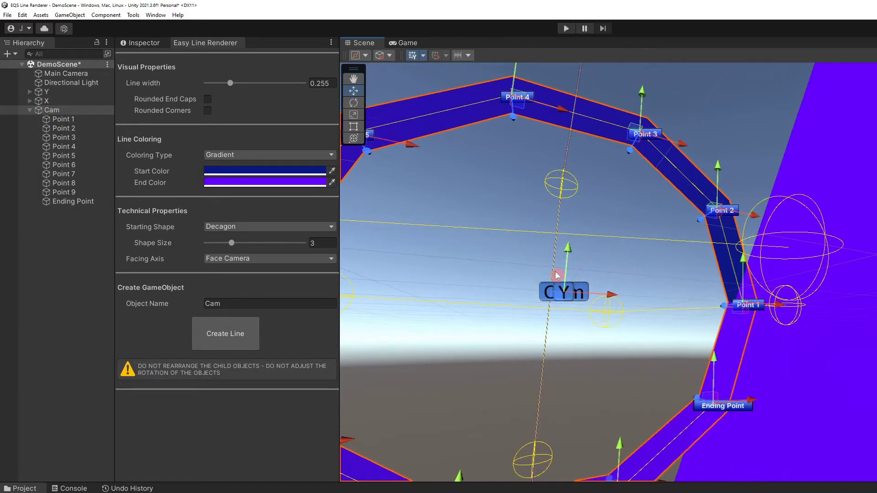
pyautogui.moveTo(557, 275); pyautogui.dragTo(553, 272, button='right')
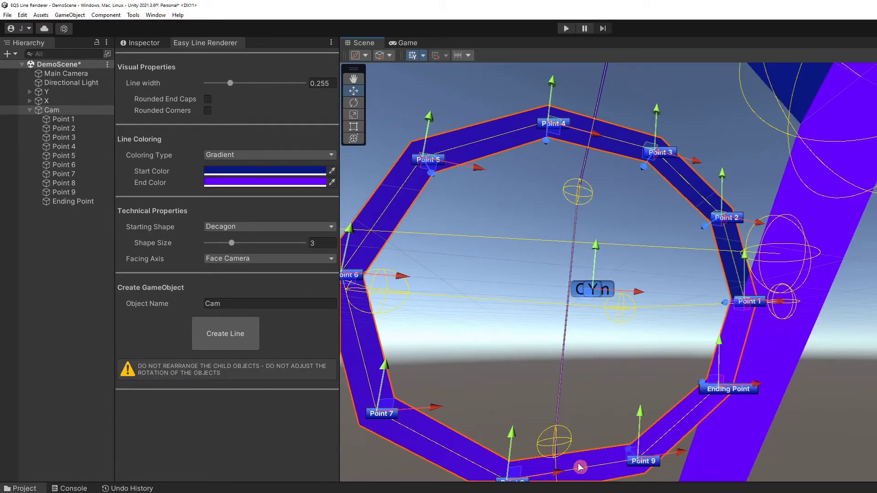
pyautogui.moveTo(511, 427); pyautogui.dragTo(508, 349, button='middle')
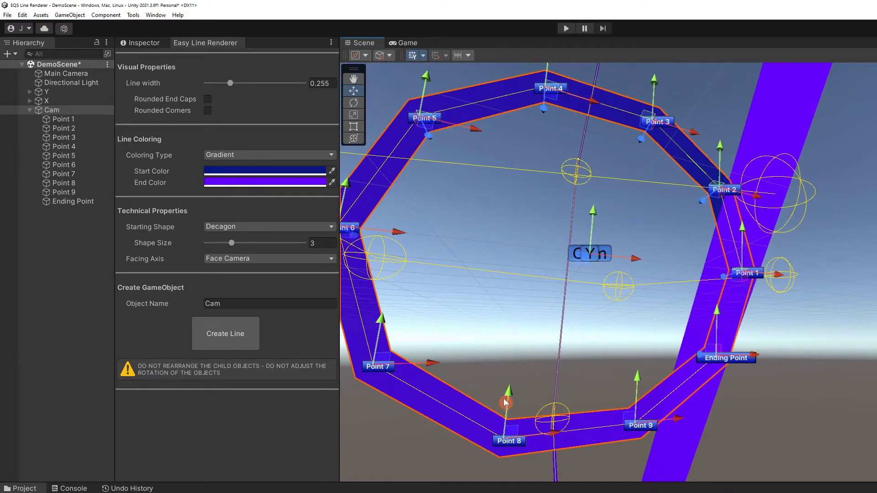
# Try reshaping the decagon by moving Point 8 inward, Point 6 outward and Point 4 upward with their scene handles.
pyautogui.moveTo(506, 402); pyautogui.dragTo(516, 224)
pyautogui.moveTo(462, 430); pyautogui.dragTo(560, 460, button='middle')
pyautogui.moveTo(535, 279); pyautogui.dragTo(408, 278)
pyautogui.moveTo(624, 210); pyautogui.dragTo(514, 334, button='middle')
pyautogui.moveTo(544, 210); pyautogui.dragTo(562, 121)
pyautogui.scroll(-3, 484, 308)
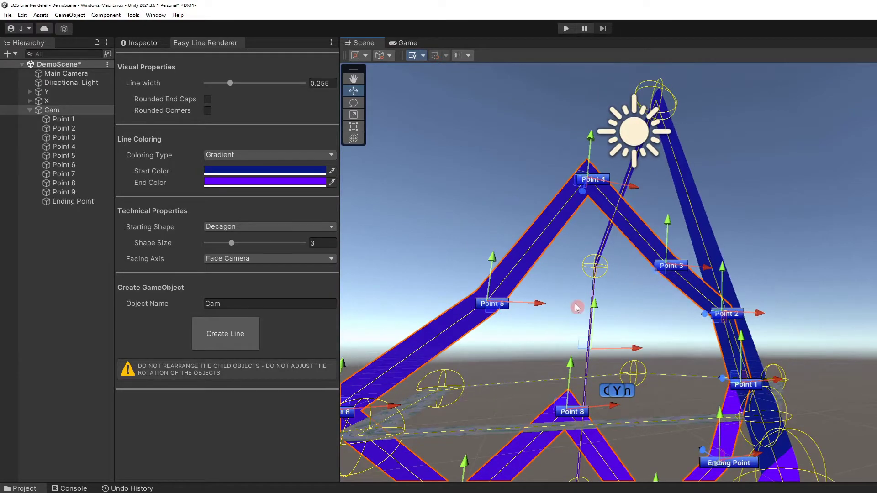
pyautogui.scroll(-2, 577, 307)
pyautogui.moveTo(577, 308); pyautogui.dragTo(552, 250, button='middle')
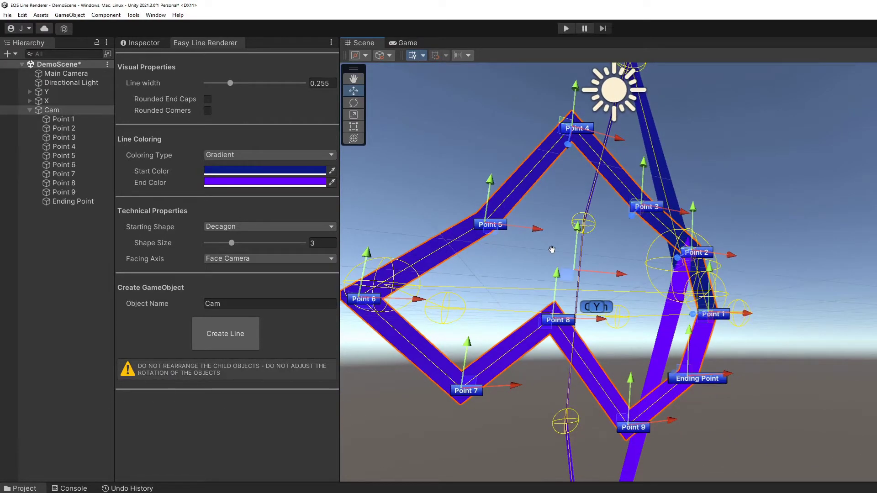
# Undo the three moves of Points 8, 6 and 4.
pyautogui.hotkey('ctrl', 'z')
pyautogui.hotkey('ctrl', 'z')
pyautogui.hotkey('ctrl', 'z')
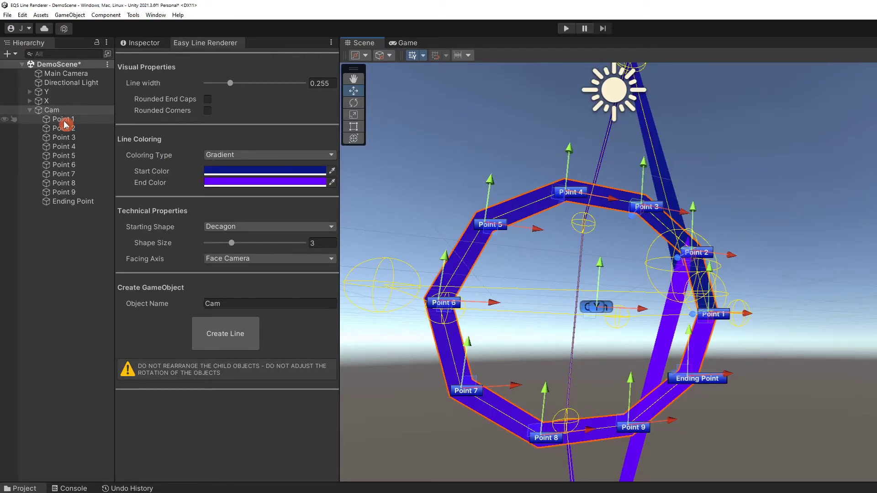
# Select Cam's Point 1, show its transform and move it freely in the scene to about X 2.173, Y 0.425.
pyautogui.click(142, 46)
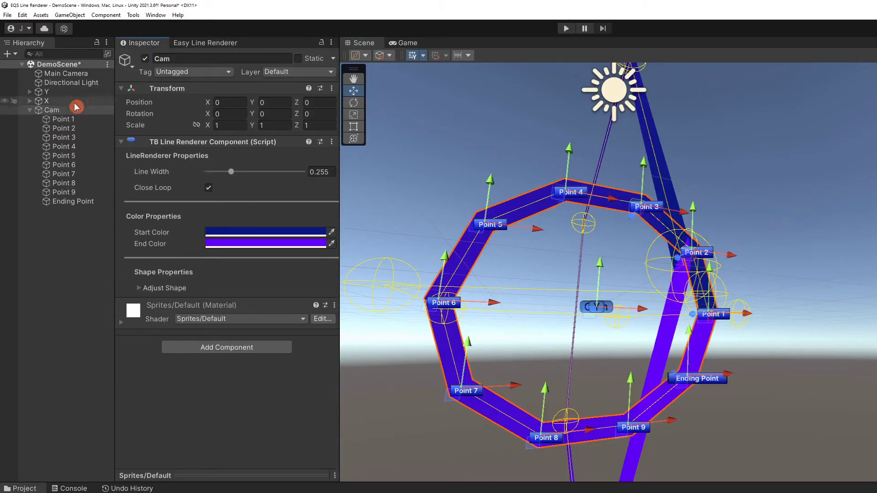
pyautogui.click(62, 120)
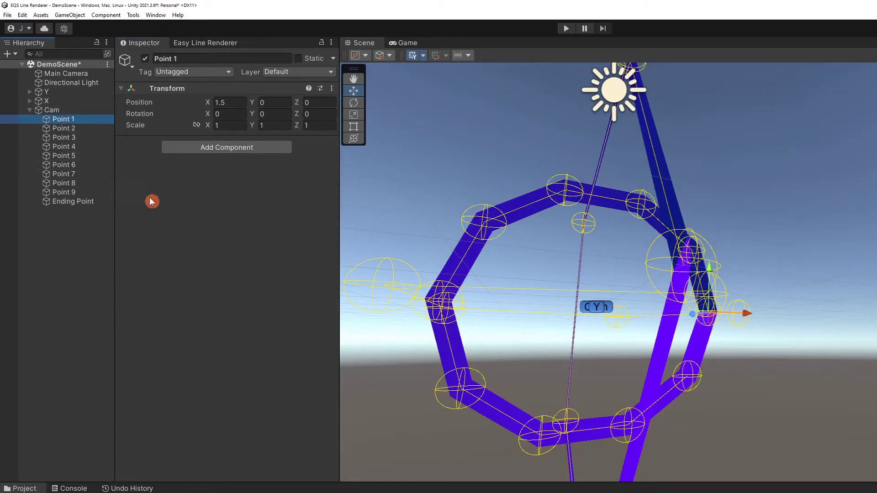
pyautogui.scroll(10, 652, 330)
pyautogui.scroll(6, 688, 341)
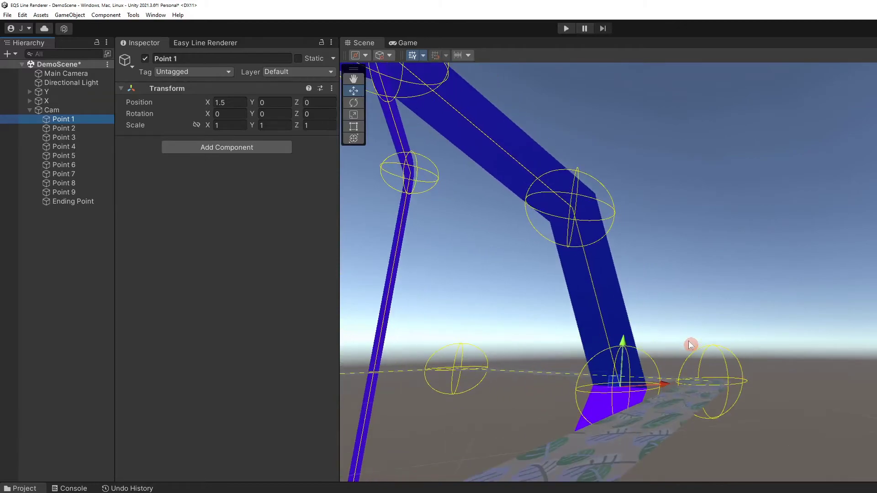
pyautogui.moveTo(662, 281); pyautogui.dragTo(601, 239, button='middle')
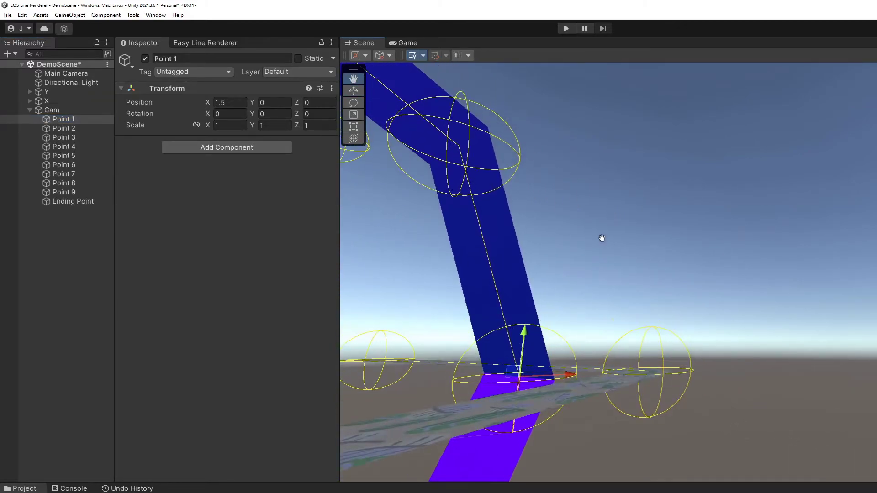
pyautogui.click(537, 337)
pyautogui.moveTo(527, 337); pyautogui.dragTo(688, 291)
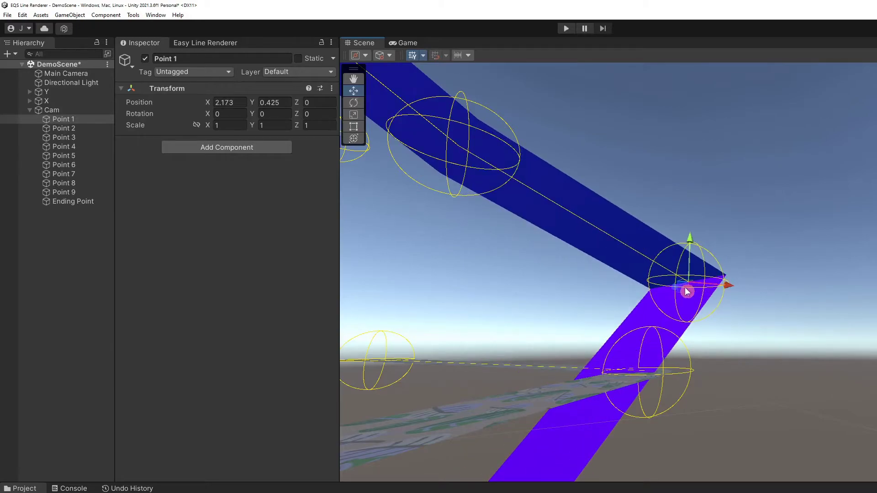
# Reposition Point 1 freely in the scene to about X 1.693, Y 0.232.
pyautogui.scroll(6, 692, 297)
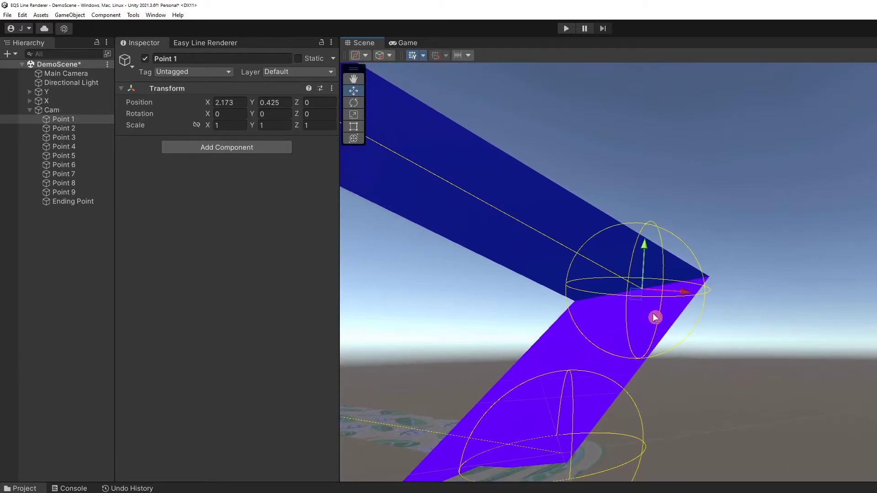
pyautogui.moveTo(636, 297); pyautogui.dragTo(431, 372)
pyautogui.moveTo(528, 185); pyautogui.dragTo(813, 167, button='middle')
pyautogui.scroll(-2, 540, 317)
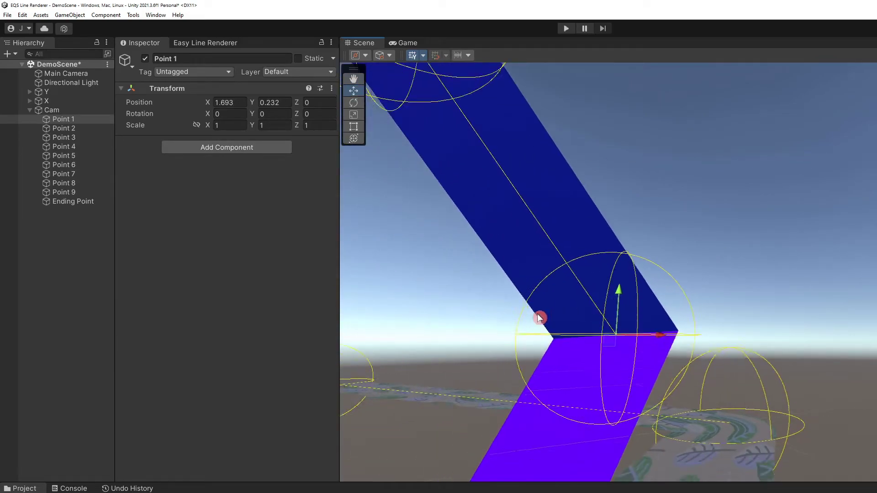
# Set Point 1's X position to 0 to place it at the Cam object's origin.
pyautogui.click(236, 102)
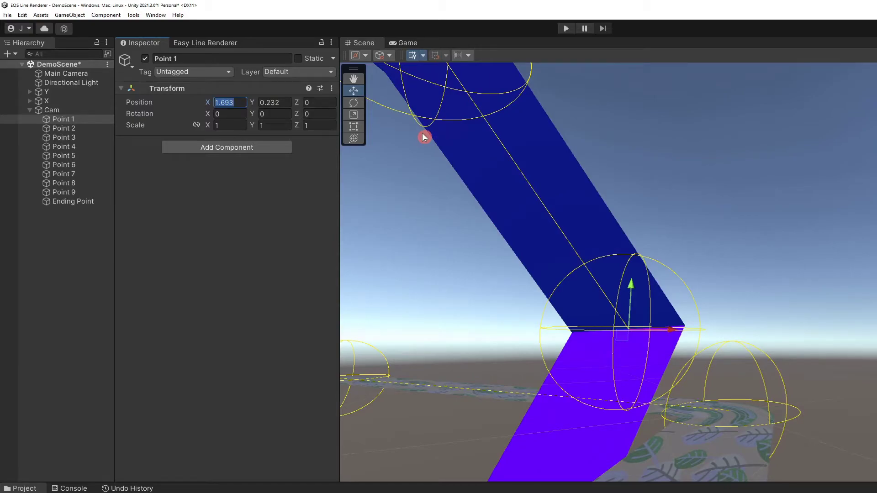
pyautogui.write('0')
pyautogui.press('Tab')
pyautogui.press('Tab')
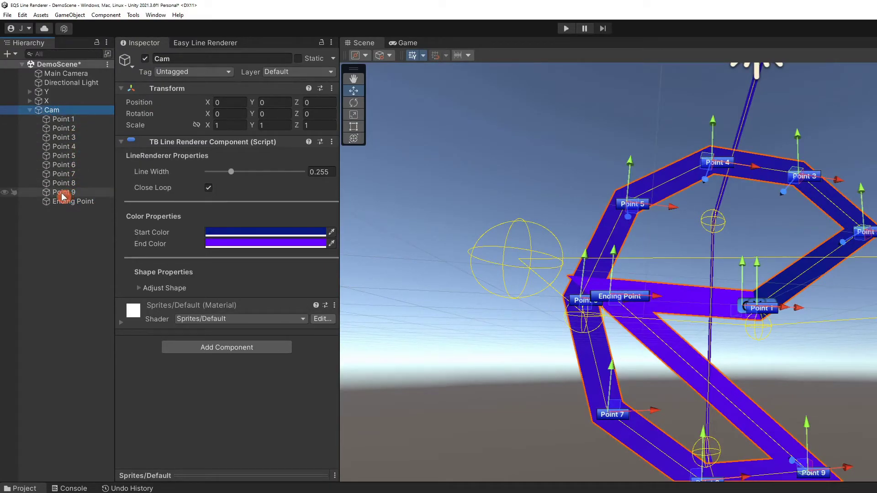
# Move Point 9 out of the Cam object to the scene's root level and reselect Cam to inspect its line.
pyautogui.moveTo(63, 196); pyautogui.dragTo(63, 290)
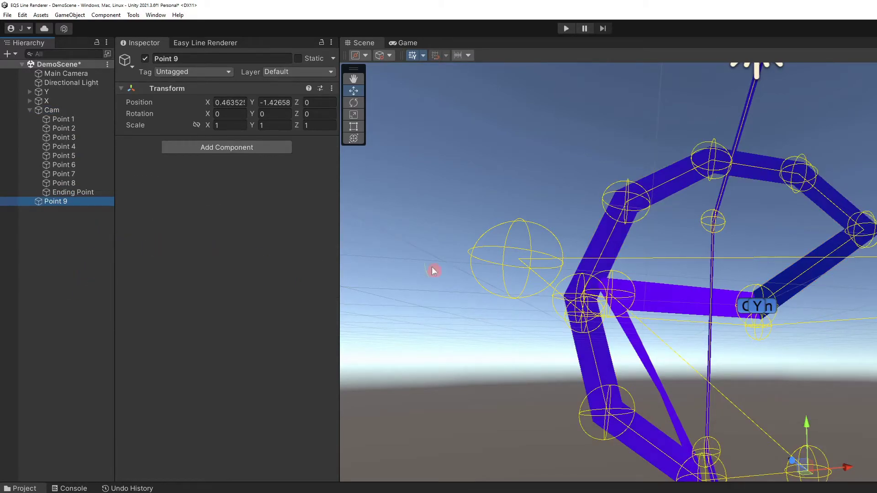
pyautogui.scroll(-4, 639, 277)
pyautogui.scroll(4, 663, 297)
pyautogui.moveTo(688, 319); pyautogui.dragTo(559, 250, button='middle')
pyautogui.scroll(7, 578, 307)
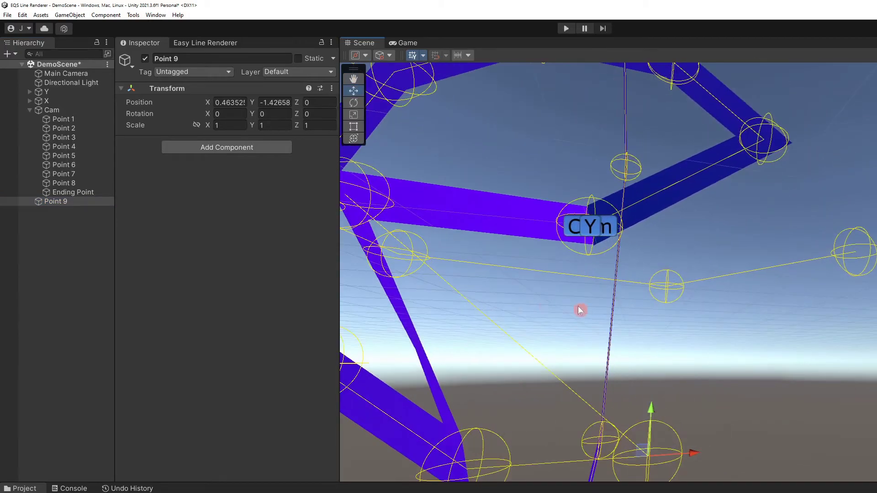
pyautogui.scroll(-5, 507, 224)
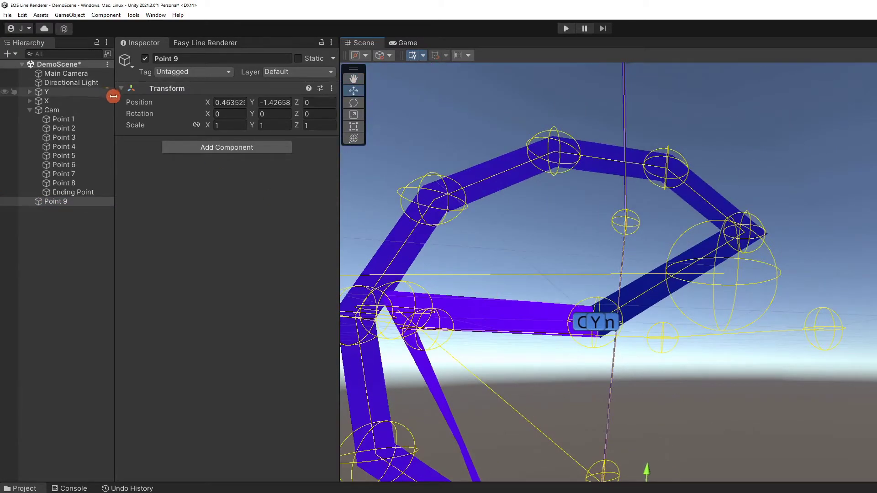
pyautogui.click(52, 111)
pyautogui.scroll(-2, 614, 246)
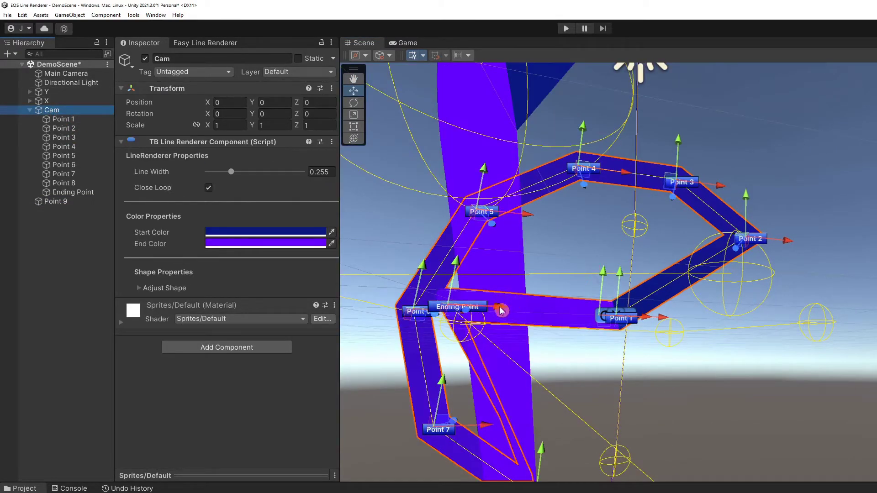
# Move Cam's Ending Point across to the far side of Point 1 and raise the Cam object to about Y 1.226.
pyautogui.moveTo(501, 311); pyautogui.dragTo(749, 385)
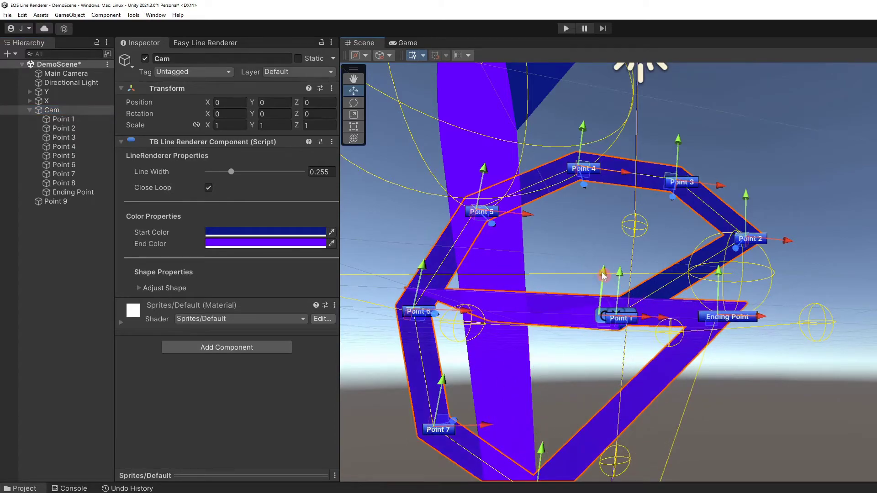
pyautogui.moveTo(603, 275); pyautogui.dragTo(562, 190)
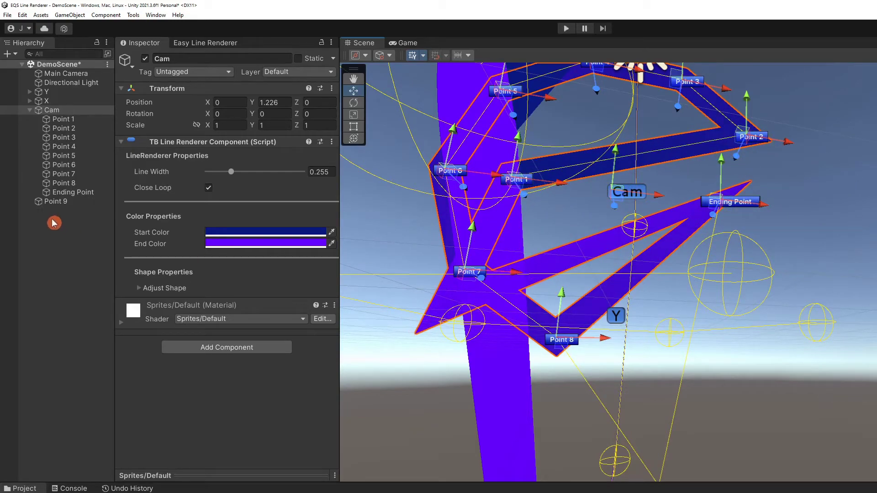
# Return Point 9 to the Cam object between Point 8 and Ending Point and reselect Cam.
pyautogui.moveTo(52, 205); pyautogui.dragTo(58, 191)
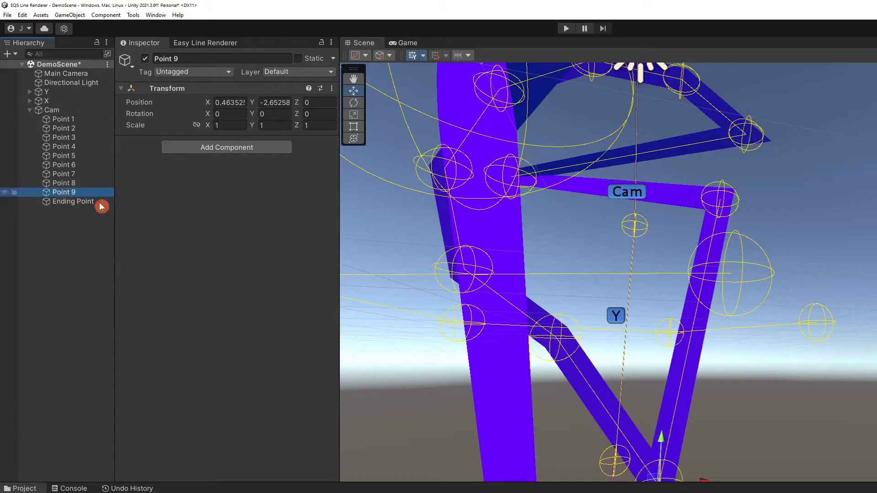
pyautogui.click(59, 114)
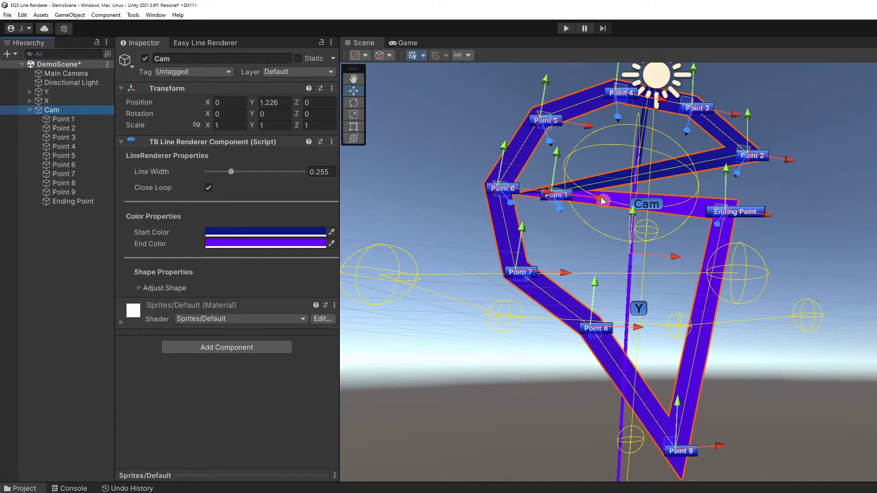
# Reshape Cam's line by moving Point 1 outward beyond Ending Point and raising Point 9.
pyautogui.moveTo(602, 201); pyautogui.dragTo(875, 234)
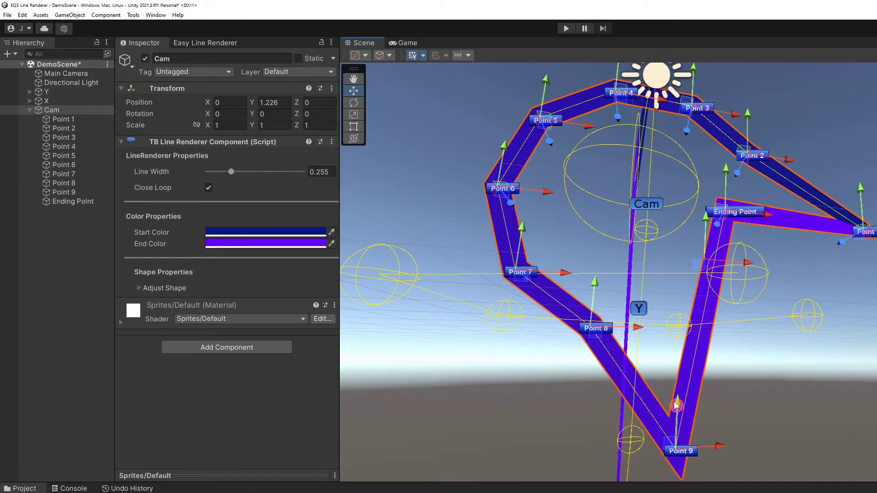
pyautogui.moveTo(676, 405); pyautogui.dragTo(684, 262)
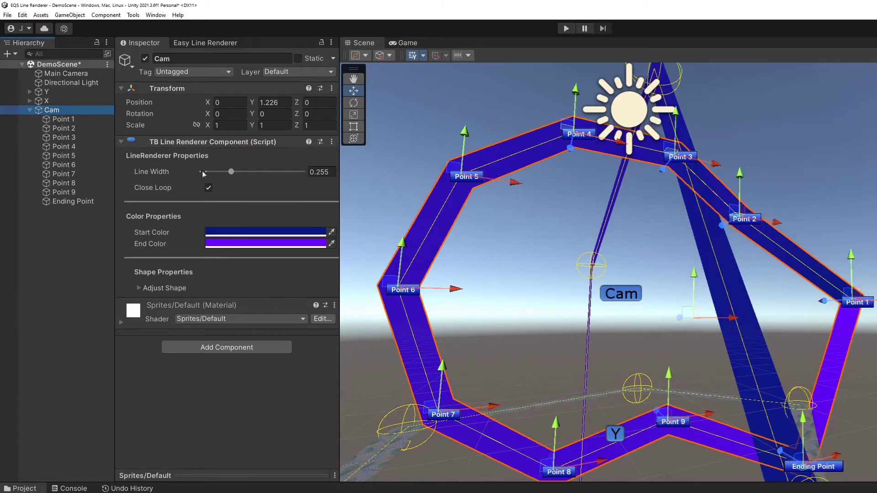
# Examine the color seam between Cam's Point 1 and Ending Point and view the line's start and end color values.
pyautogui.moveTo(549, 307); pyautogui.dragTo(515, 297, button='middle')
pyautogui.scroll(4, 657, 338)
pyautogui.moveTo(626, 312); pyautogui.dragTo(637, 258, button='middle')
pyautogui.scroll(-2, 636, 258)
pyautogui.scroll(-2, 650, 261)
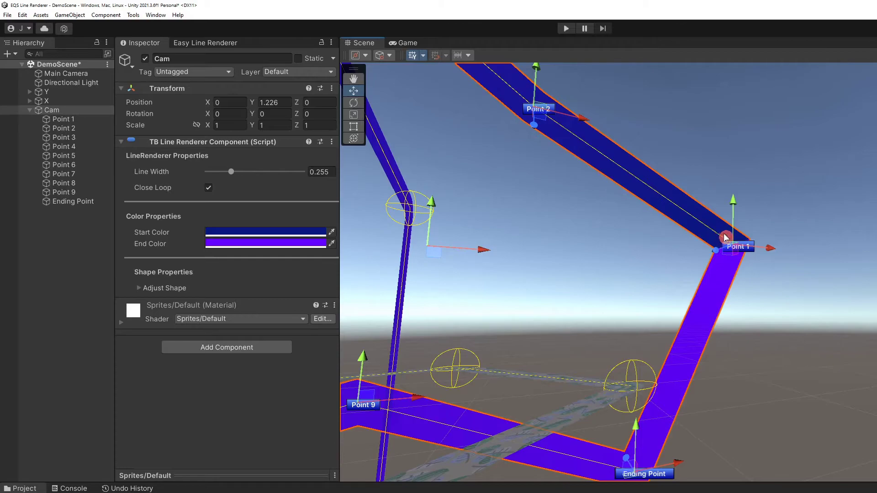
pyautogui.moveTo(659, 253); pyautogui.dragTo(671, 204, button='middle')
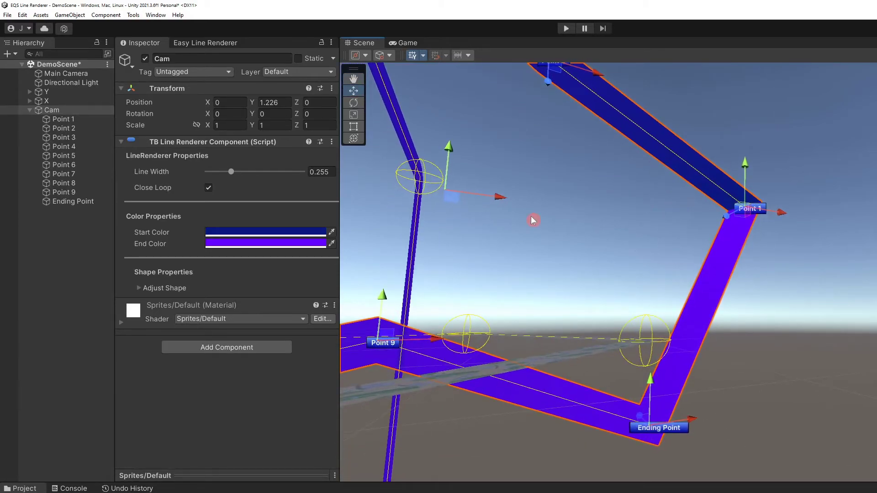
pyautogui.click(253, 247)
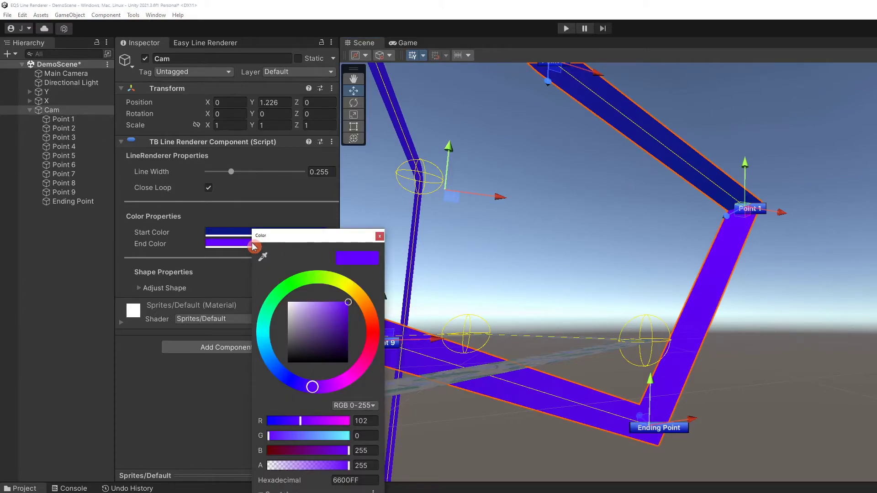
pyautogui.click(224, 232)
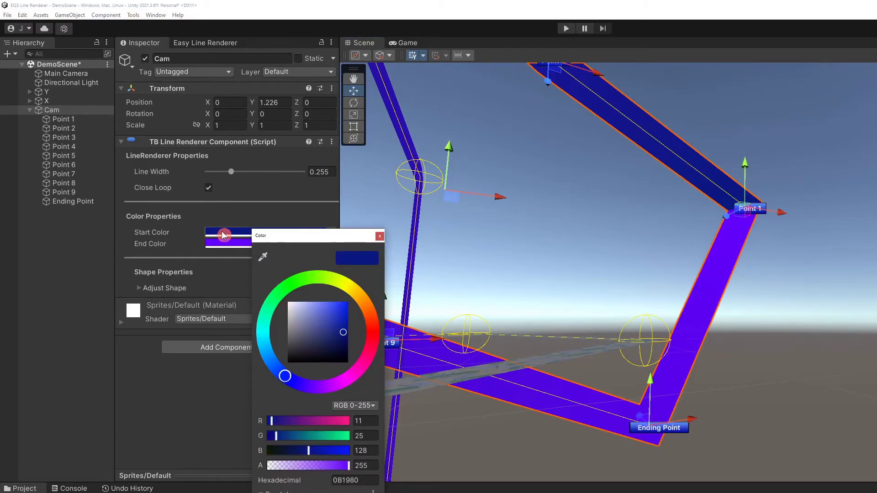
pyautogui.click(380, 240)
pyautogui.click(290, 233)
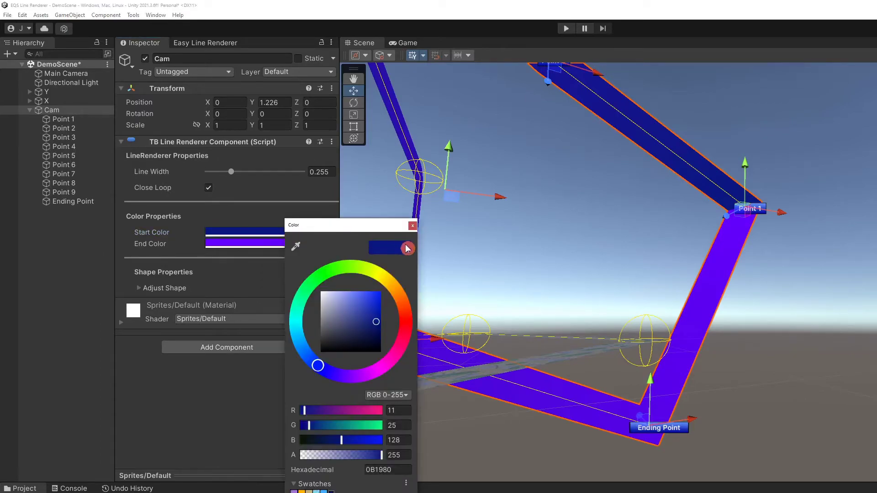
pyautogui.click(414, 226)
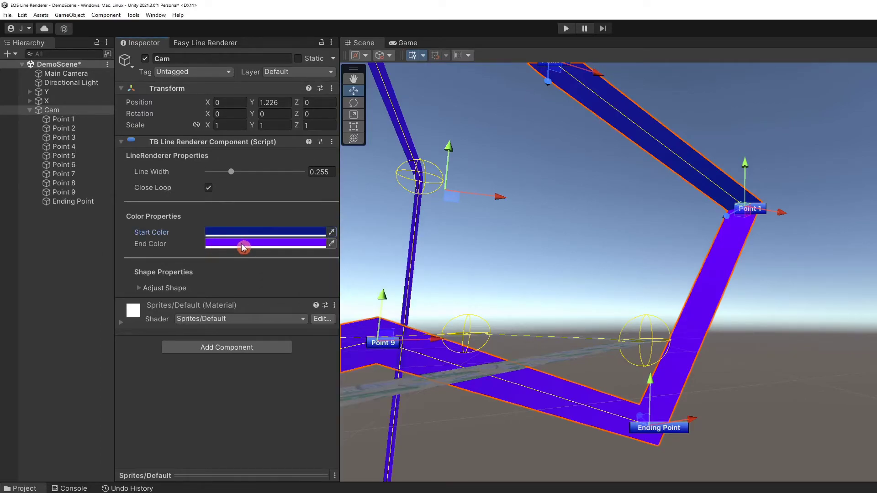
# Match Cam's End Color to its Start Color, 0B1980, by sampling it with the eyedropper.
pyautogui.click(243, 244)
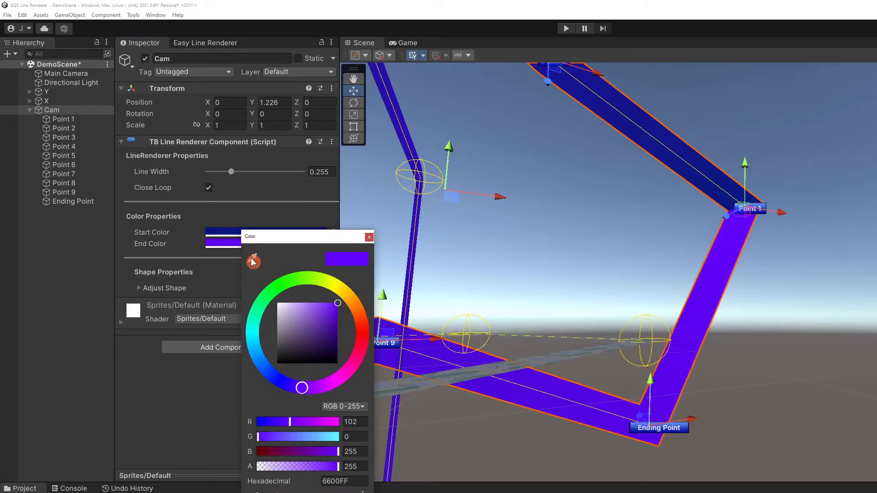
pyautogui.click(253, 261)
pyautogui.click(228, 232)
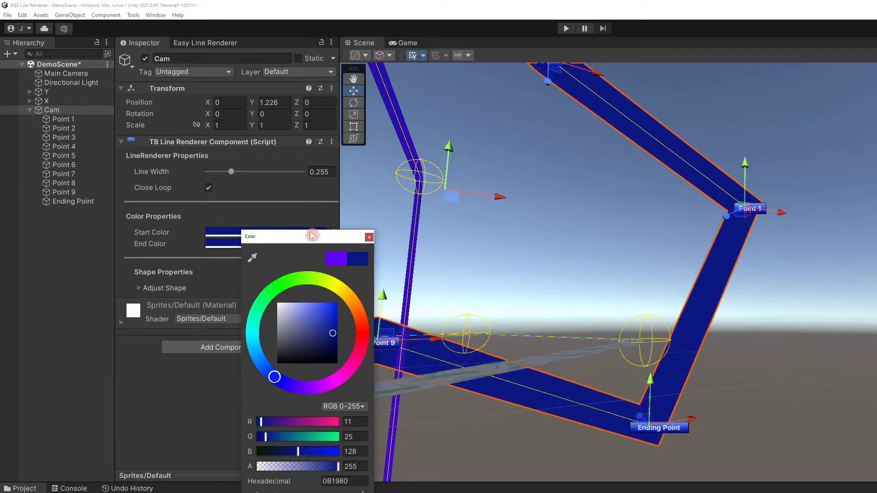
pyautogui.click(369, 238)
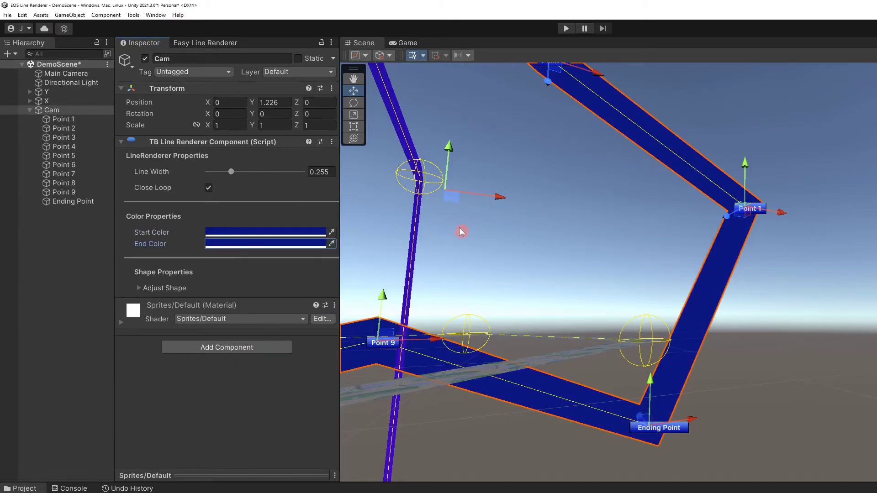
# Turn off Close Loop on Cam's line to open the segment between Ending Point and Point 1.
pyautogui.scroll(-5, 553, 250)
pyautogui.moveTo(480, 232); pyautogui.dragTo(449, 260, button='middle')
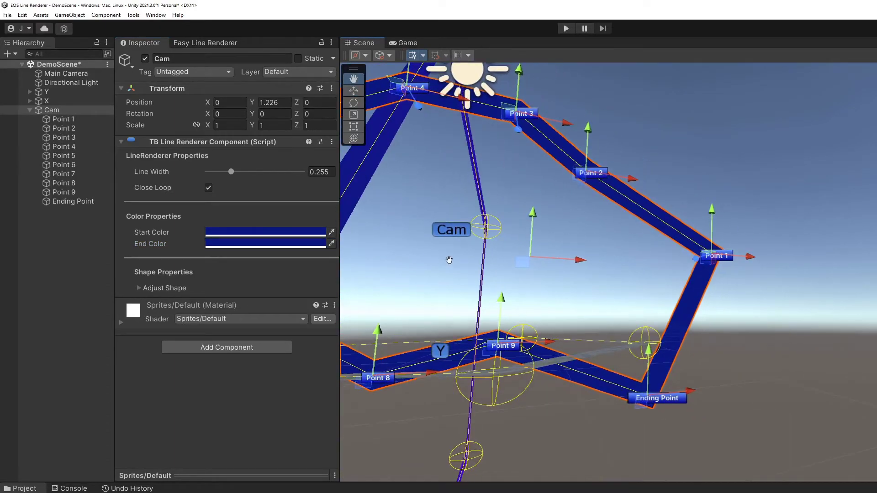
pyautogui.scroll(3, 621, 307)
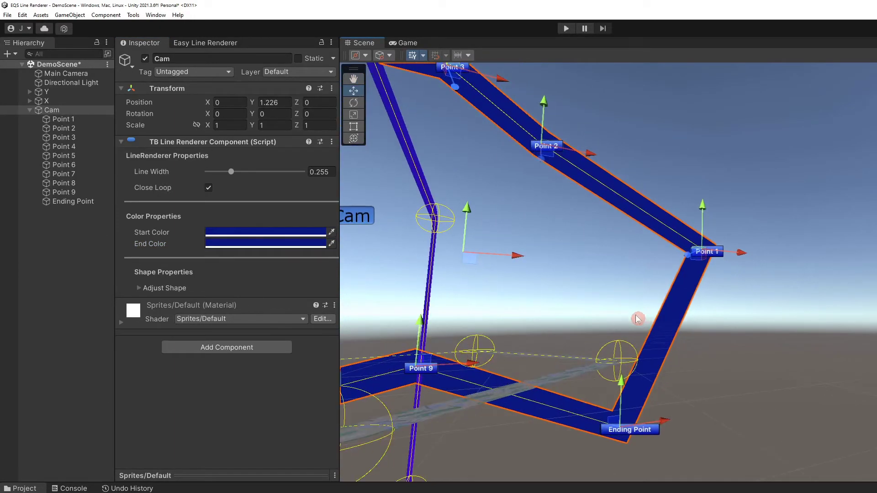
pyautogui.scroll(1, 638, 319)
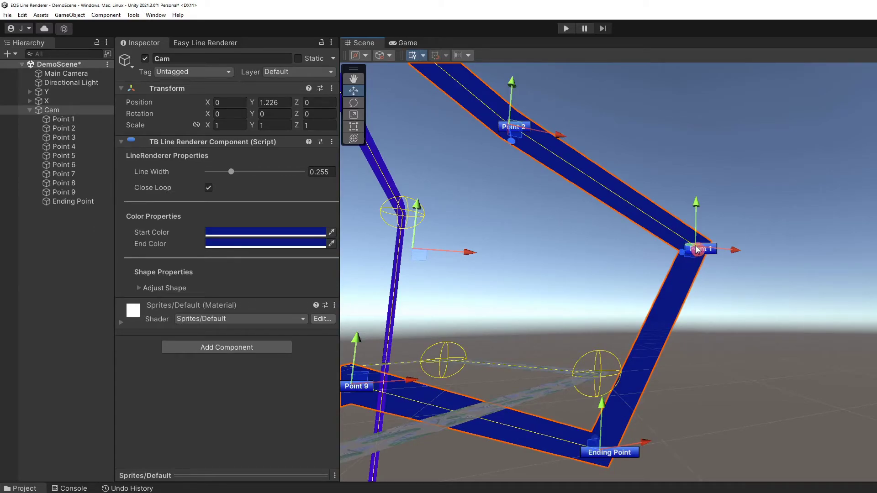
pyautogui.click(210, 190)
pyautogui.press('f')
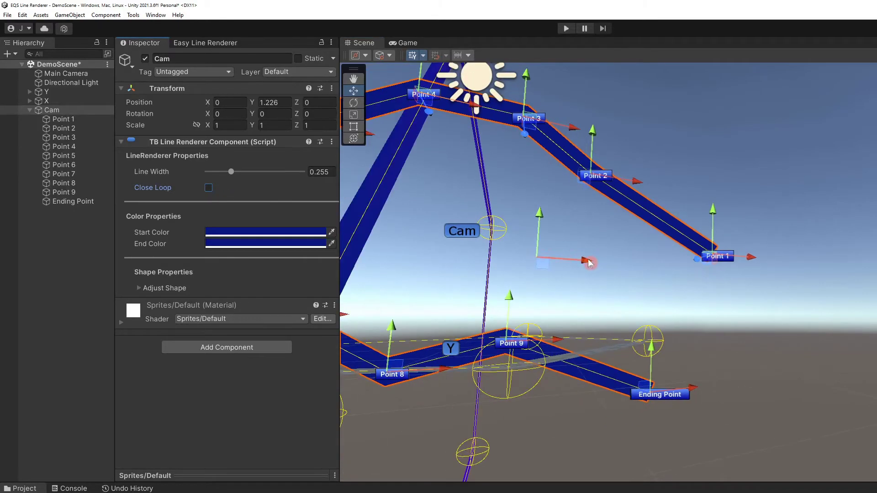
pyautogui.moveTo(581, 267); pyautogui.dragTo(564, 253, button='middle')
pyautogui.scroll(-3, 659, 269)
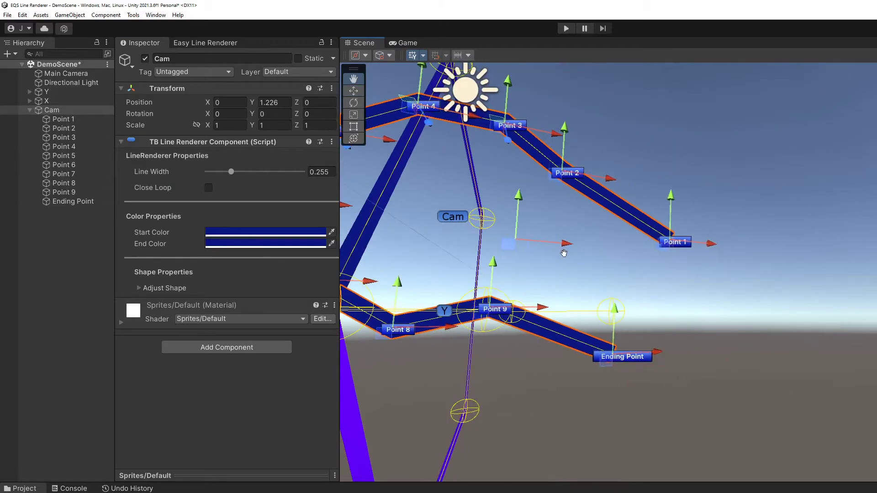
# Reshape Cam's open line by lowering Ending Point and Point 9 and raising Point 1 and Point 2.
pyautogui.moveTo(615, 315); pyautogui.dragTo(588, 350)
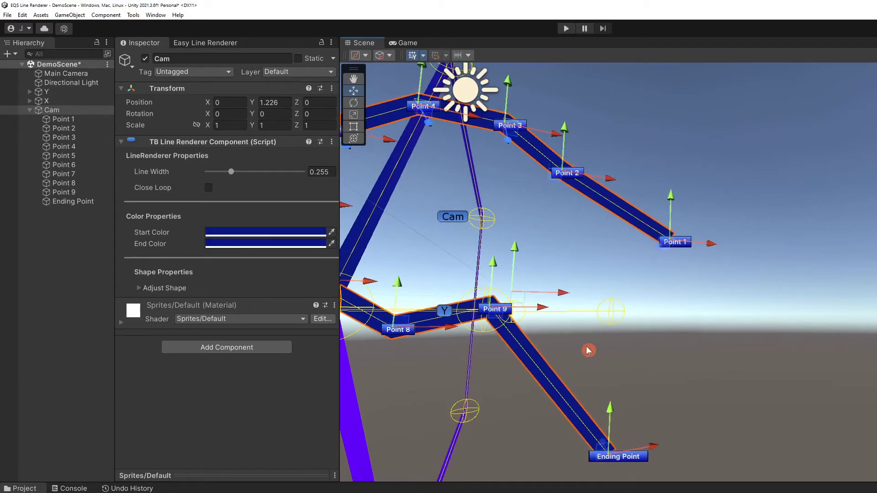
pyautogui.moveTo(494, 268); pyautogui.dragTo(475, 394)
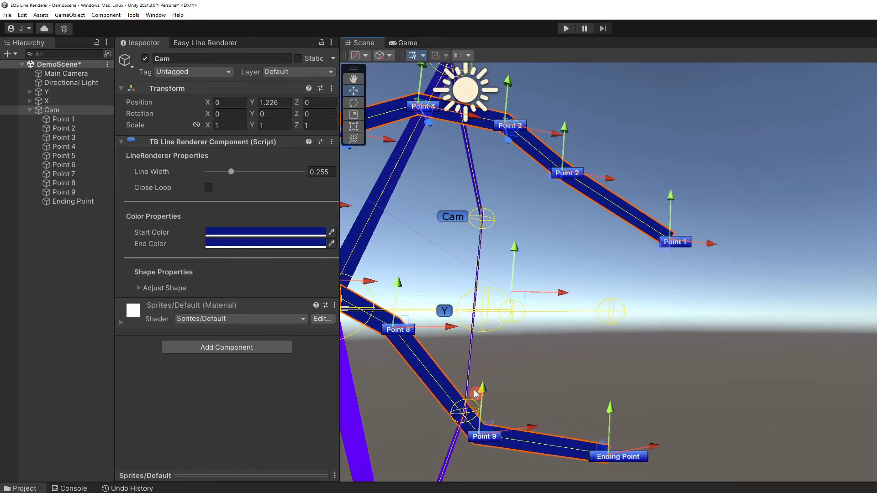
pyautogui.moveTo(661, 203); pyautogui.dragTo(664, 112)
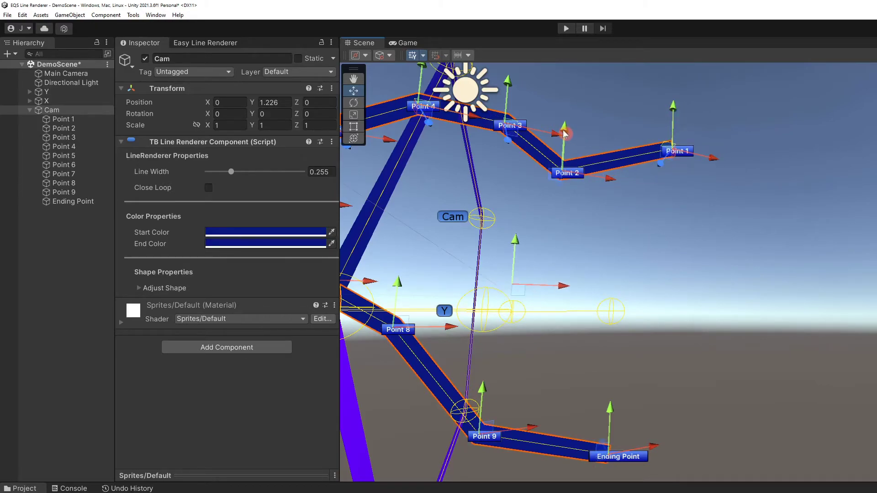
pyautogui.moveTo(566, 134); pyautogui.dragTo(583, 46)
# Try Cam's line width at 1 and 0.01, and settle on about 0.368.
pyautogui.moveTo(559, 192); pyautogui.dragTo(604, 154, button='middle')
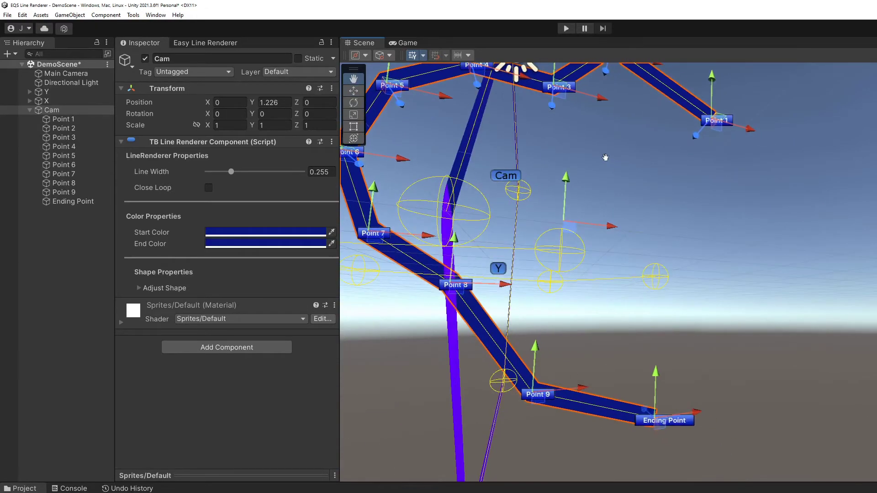
pyautogui.keyDown('alt'); pyautogui.moveTo(596, 266); pyautogui.dragTo(638, 313); pyautogui.keyUp('alt')
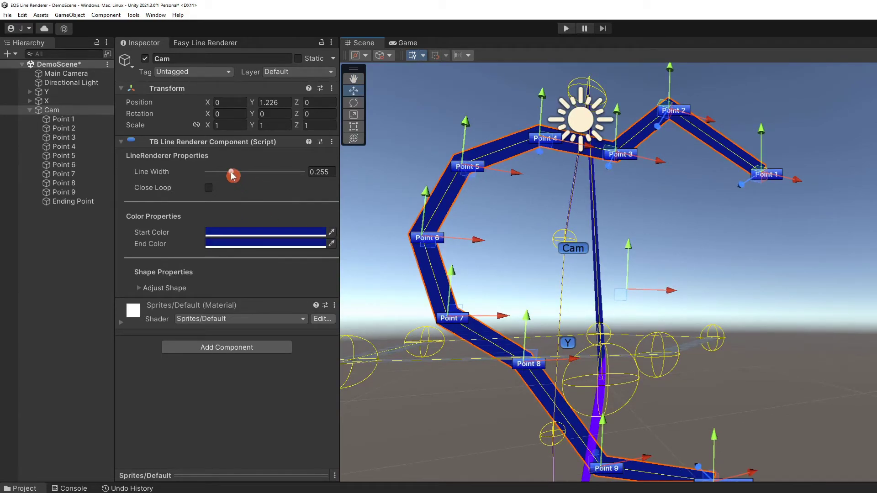
pyautogui.moveTo(232, 176); pyautogui.dragTo(314, 180)
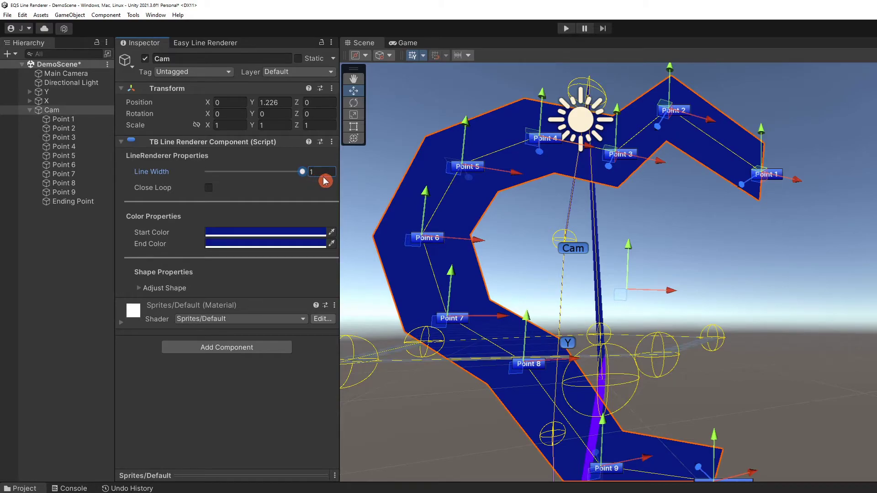
pyautogui.moveTo(304, 175); pyautogui.dragTo(185, 178)
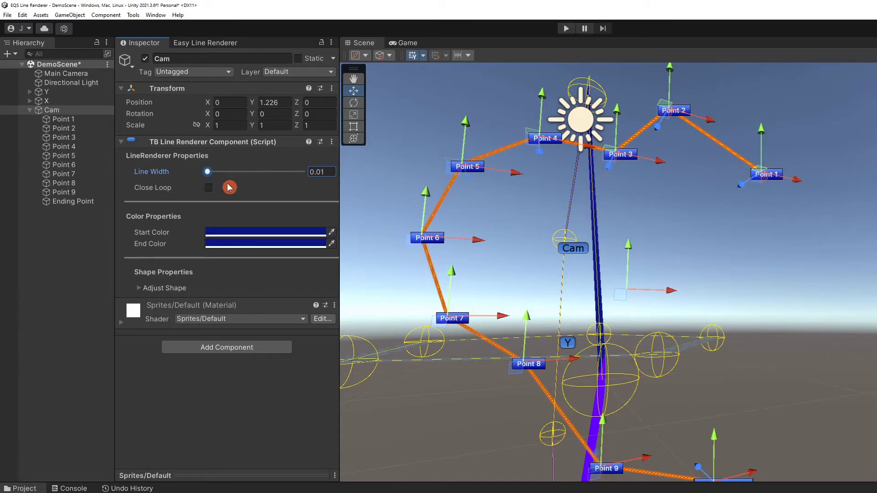
pyautogui.moveTo(221, 176); pyautogui.dragTo(243, 175)
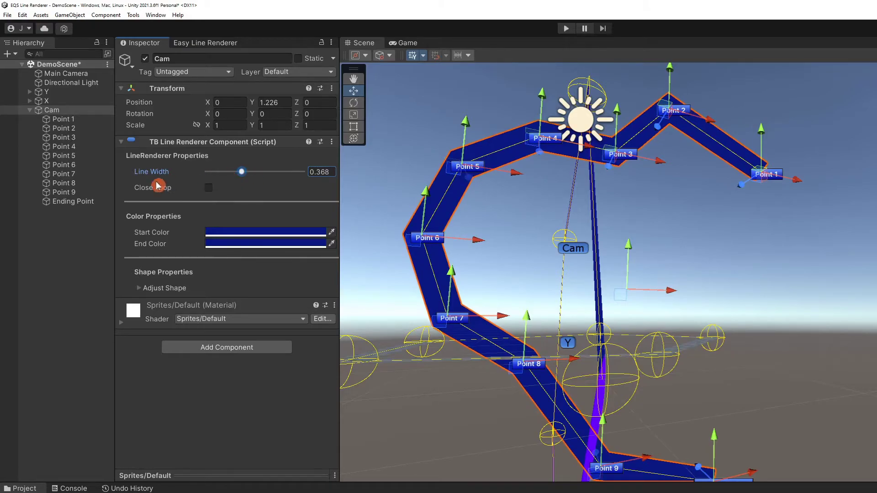
# On the textured Y line, toggle Close Loop off and on again and set the line width to 0.5.
pyautogui.moveTo(421, 247); pyautogui.dragTo(452, 388, button='middle')
pyautogui.moveTo(452, 388); pyautogui.dragTo(491, 398, button='right')
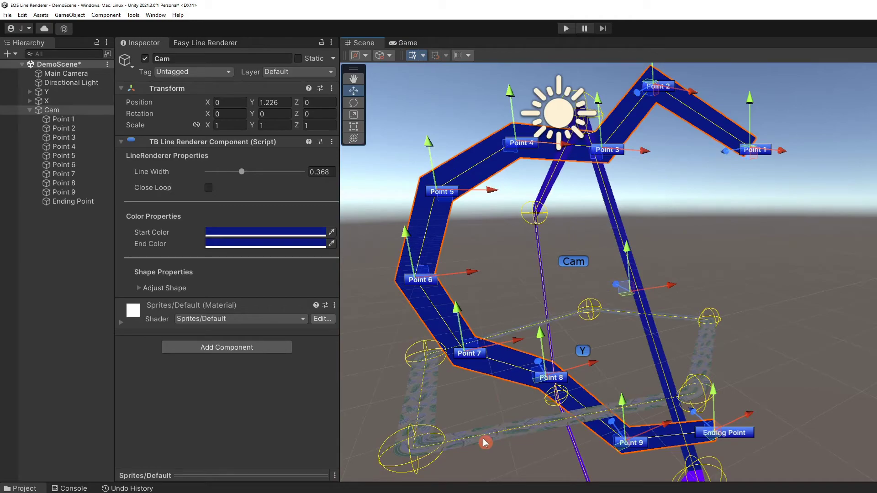
pyautogui.click(485, 443)
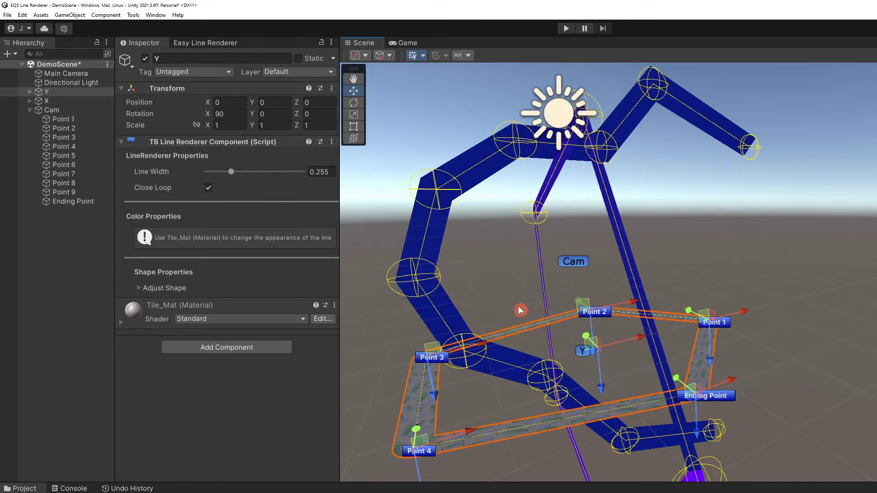
pyautogui.scroll(5, 491, 318)
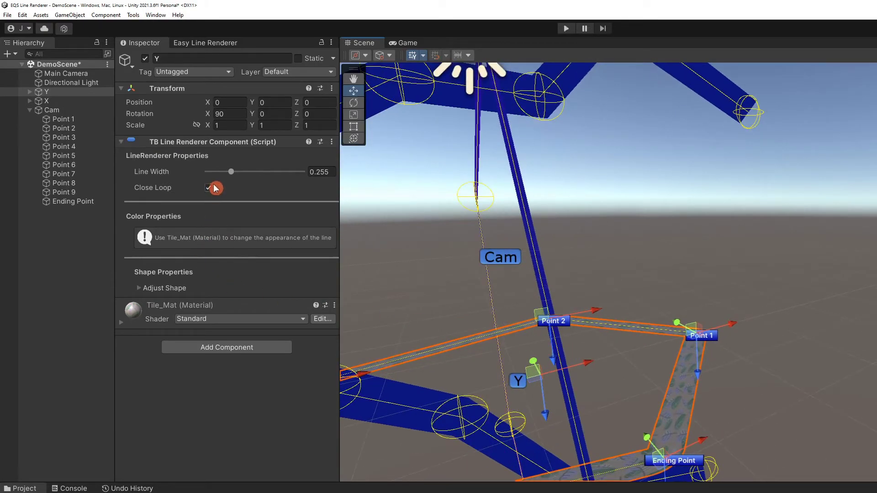
pyautogui.click(208, 188)
pyautogui.click(208, 187)
pyautogui.moveTo(232, 175); pyautogui.dragTo(254, 172)
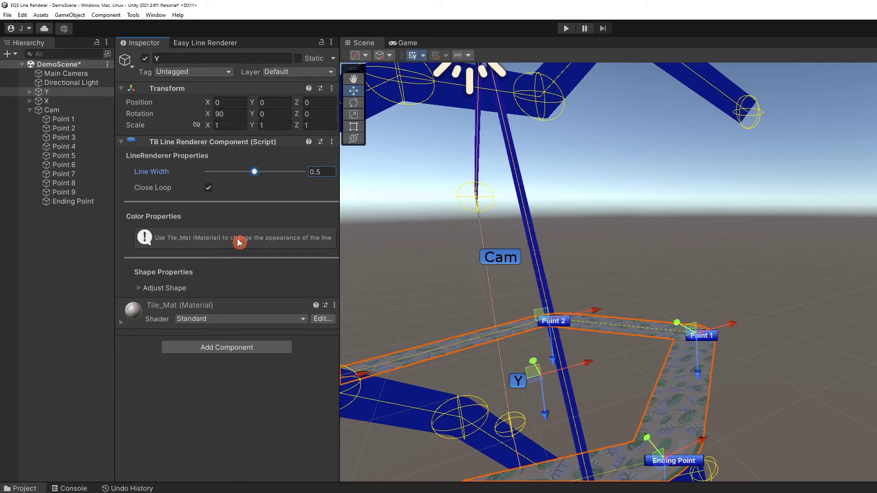
# Expand the Y line's Tile_Mat material properties and locate its Albedo texture.
pyautogui.click(123, 328)
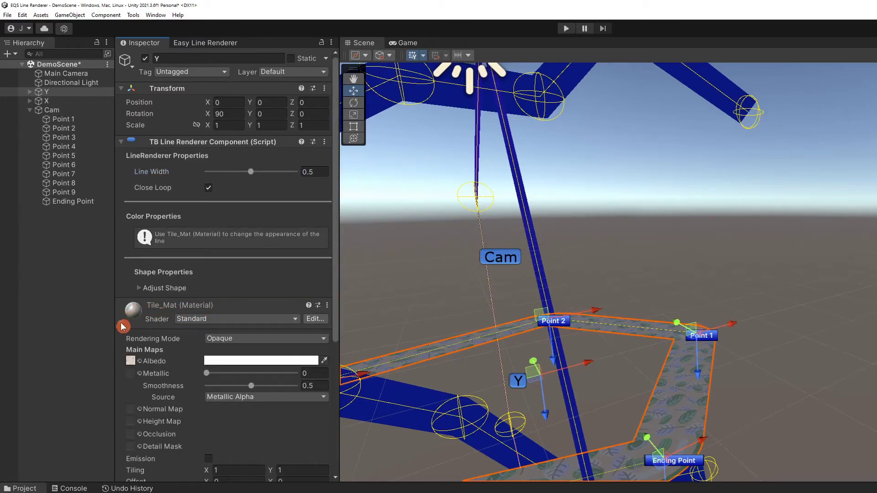
pyautogui.click(122, 327)
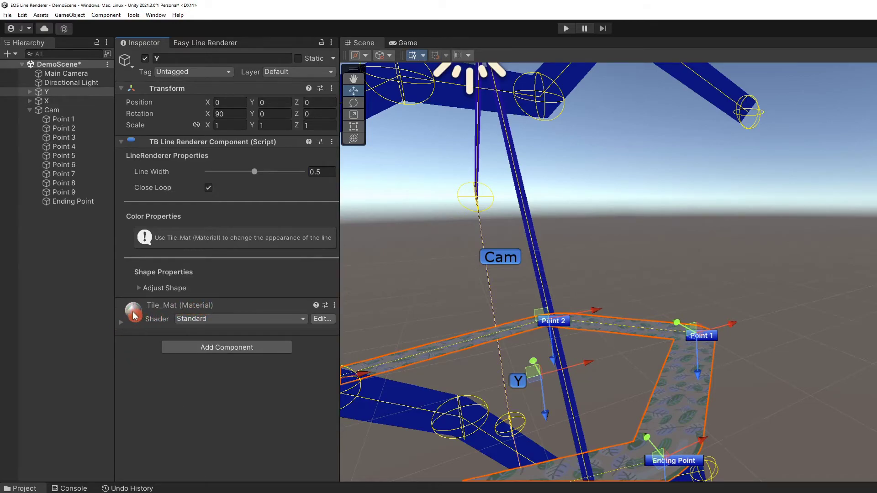
pyautogui.click(136, 316)
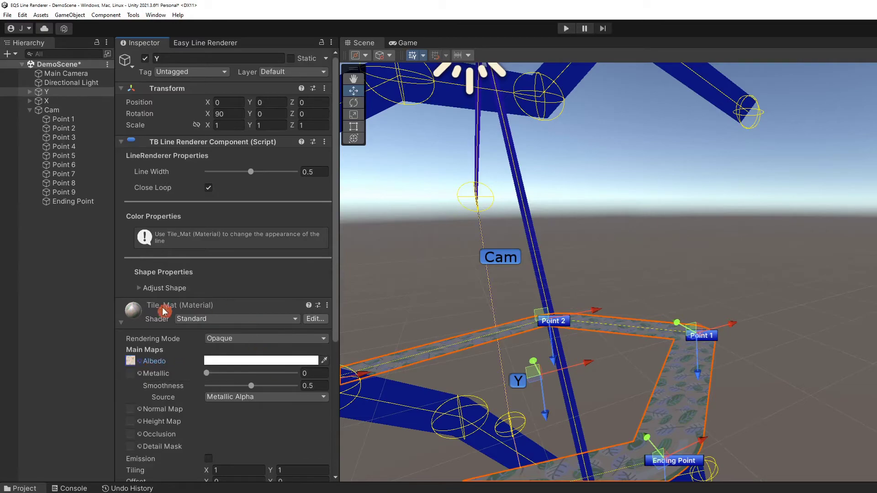
# Collapse the Tile_Mat material and expand the Y line's Adjust Shape settings.
pyautogui.click(121, 325)
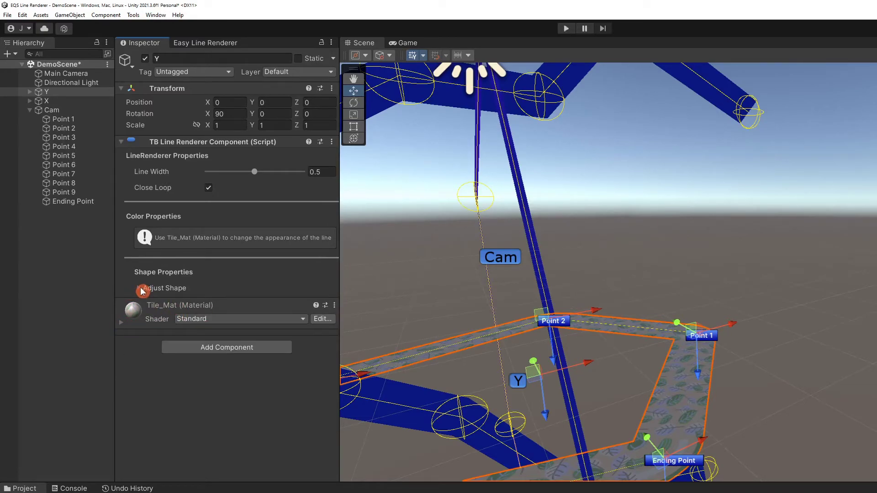
pyautogui.click(140, 289)
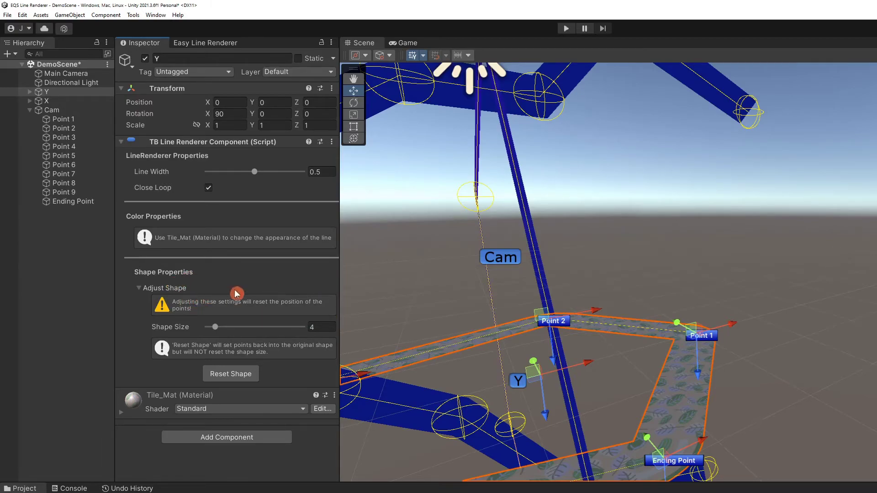
pyautogui.moveTo(475, 328); pyautogui.dragTo(560, 288, button='middle')
pyautogui.scroll(-2, 520, 316)
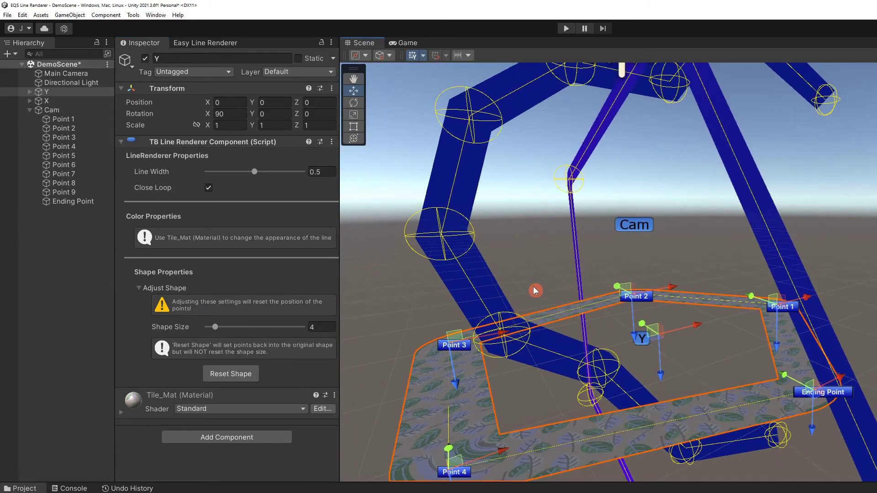
pyautogui.moveTo(573, 247); pyautogui.dragTo(567, 284, button='middle')
pyautogui.moveTo(567, 284); pyautogui.dragTo(572, 403, button='right')
pyautogui.moveTo(585, 206); pyautogui.dragTo(574, 327, button='middle')
pyautogui.keyDown('alt'); pyautogui.moveTo(560, 332); pyautogui.dragTo(521, 243); pyautogui.keyUp('alt')
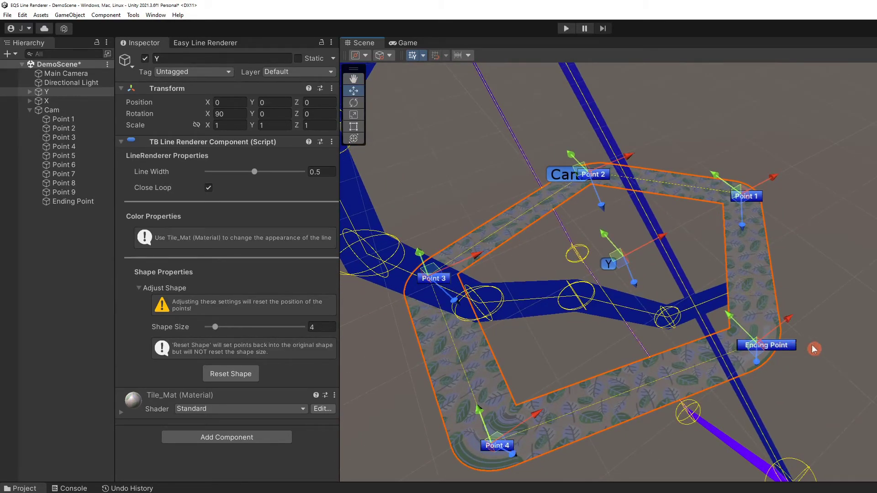
# Try the Y line's Shape Size at 8.8 after displacing Ending Point, and at 5.5 after displacing Point 4.
pyautogui.moveTo(789, 322); pyautogui.dragTo(356, 280)
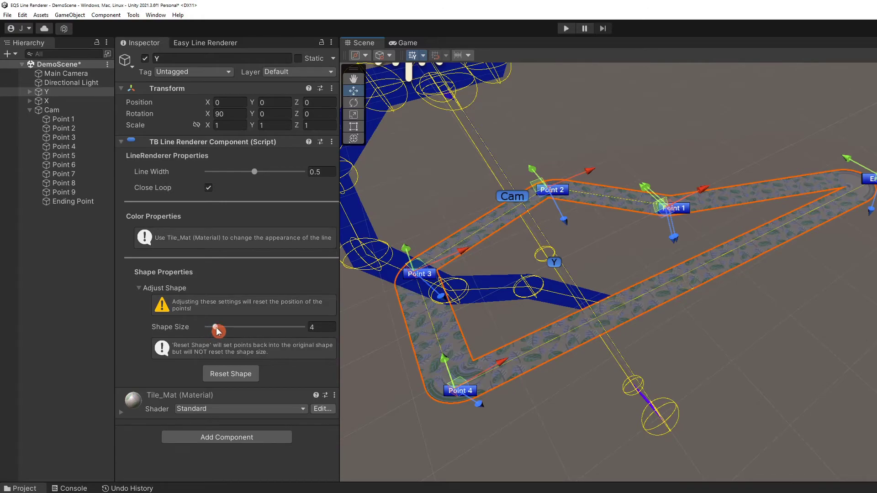
pyautogui.moveTo(218, 331); pyautogui.dragTo(224, 329)
pyautogui.scroll(-2, 488, 363)
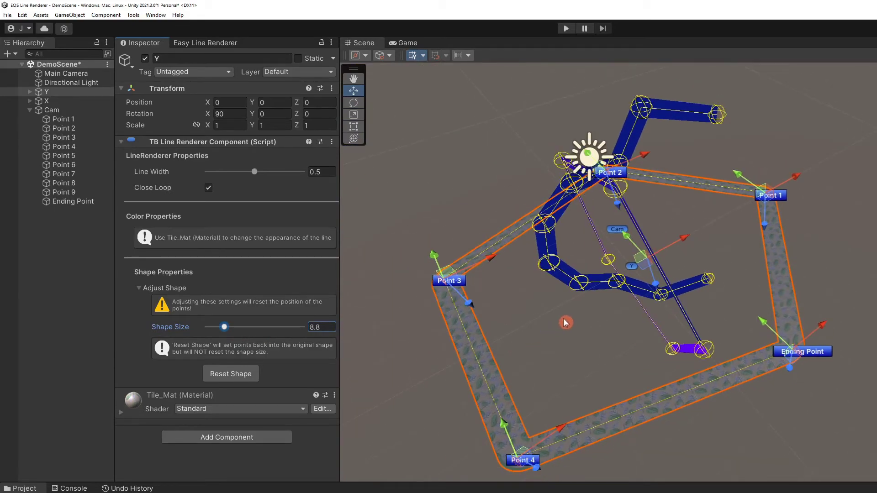
pyautogui.keyDown('alt'); pyautogui.moveTo(565, 322); pyautogui.dragTo(505, 308); pyautogui.keyUp('alt')
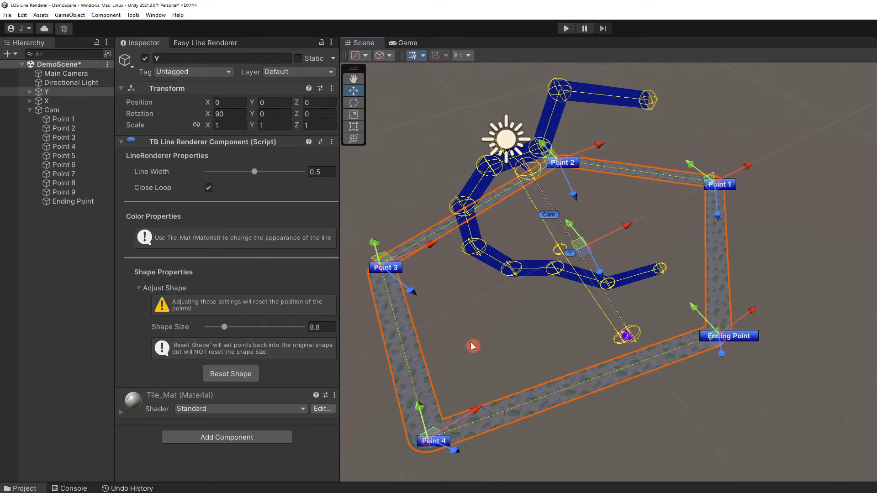
pyautogui.moveTo(476, 414); pyautogui.dragTo(480, 222)
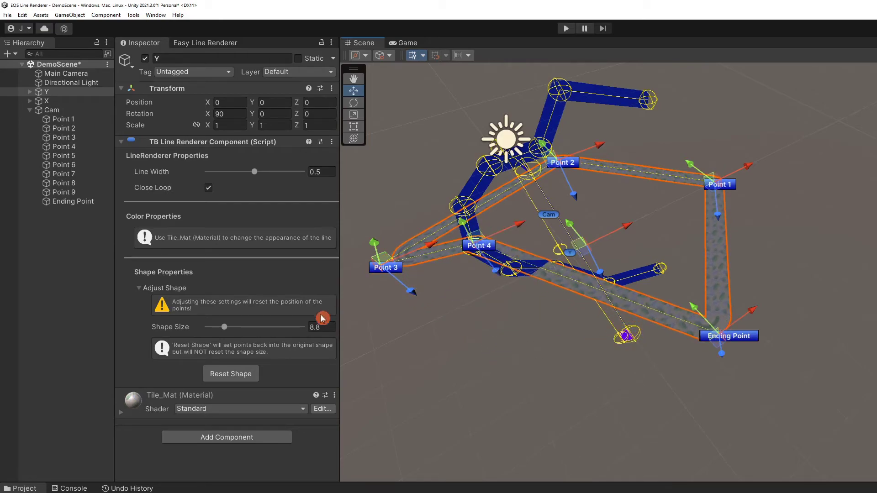
pyautogui.moveTo(224, 328); pyautogui.dragTo(220, 334)
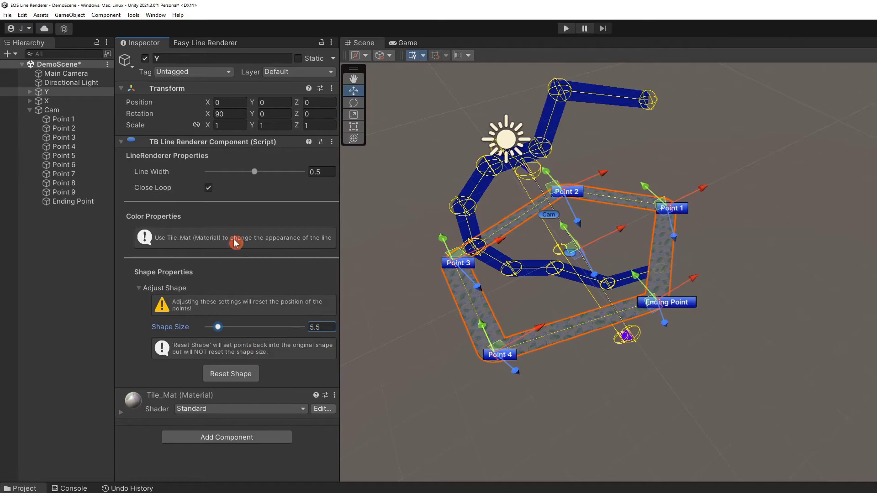
# Pull the Y line's Ending Point and Point 4 outward, and return the points to the original shape with Reset Shape.
pyautogui.moveTo(695, 278); pyautogui.dragTo(844, 209)
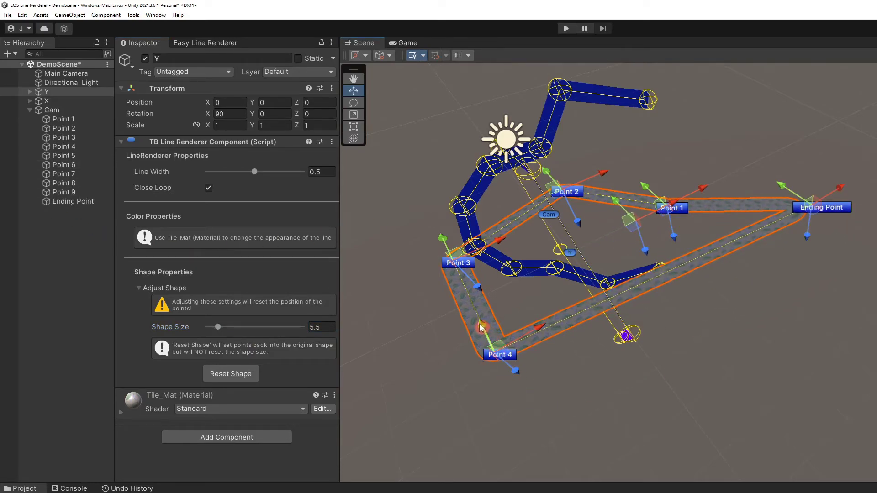
pyautogui.moveTo(479, 325); pyautogui.dragTo(566, 480)
pyautogui.scroll(-3, 558, 342)
pyautogui.scroll(2, 559, 343)
pyautogui.moveTo(567, 348); pyautogui.dragTo(552, 321, button='middle')
pyautogui.scroll(3, 566, 344)
pyautogui.scroll(-2, 560, 341)
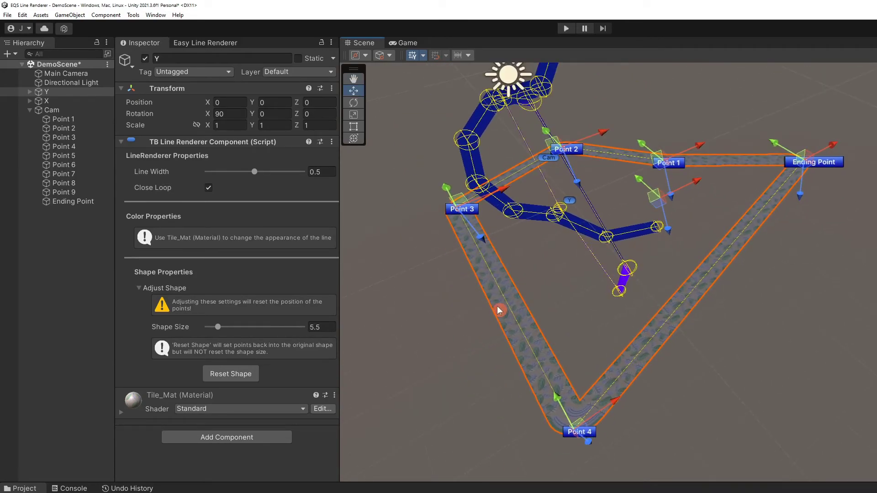
pyautogui.click(234, 380)
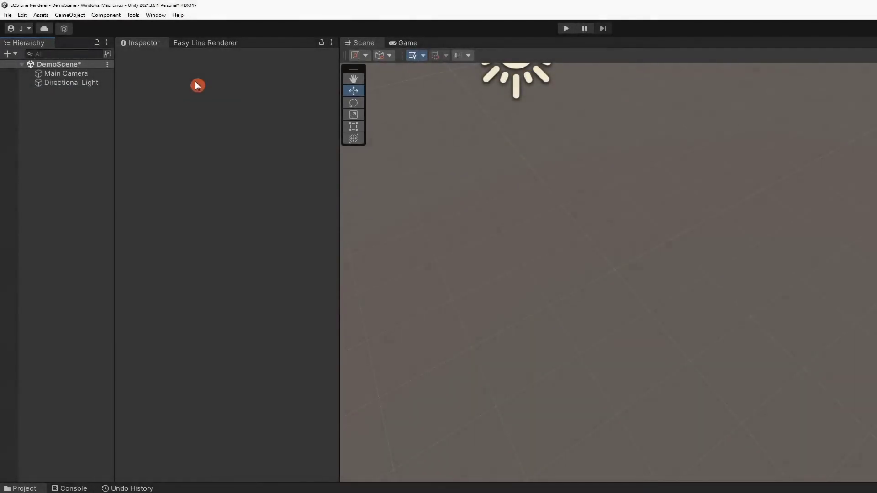
# In Easy Line Renderer, set the new line's Starting Shape to Custom and its Facing Axis to Y.
pyautogui.click(206, 43)
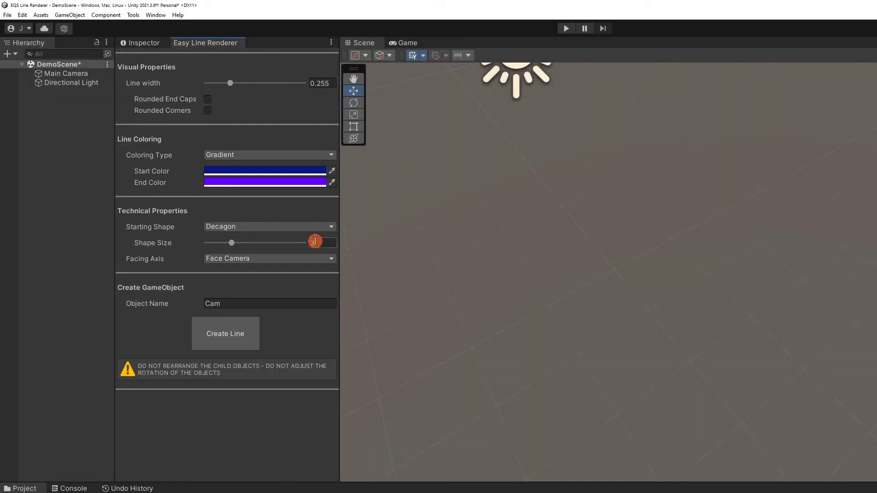
pyautogui.click(270, 228)
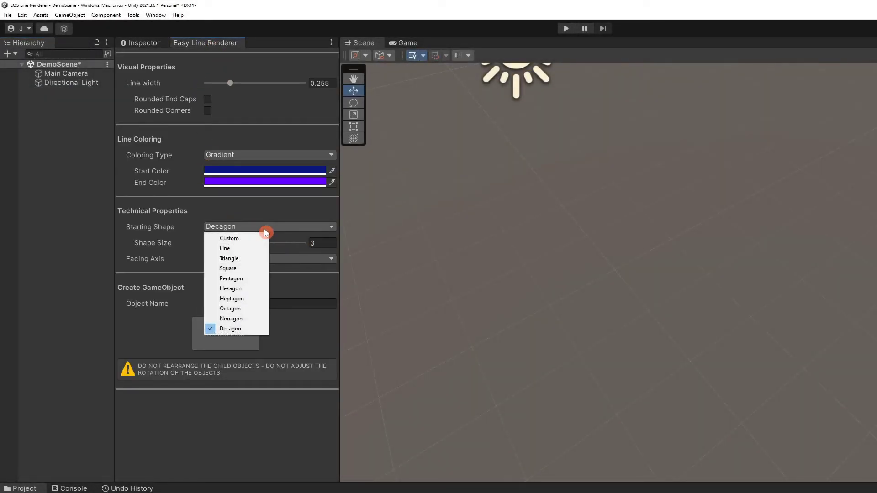
pyautogui.click(239, 243)
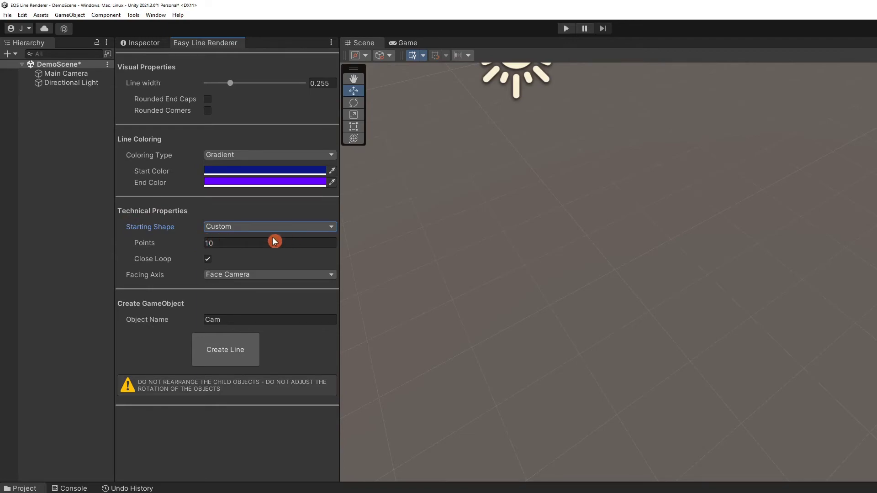
pyautogui.click(252, 275)
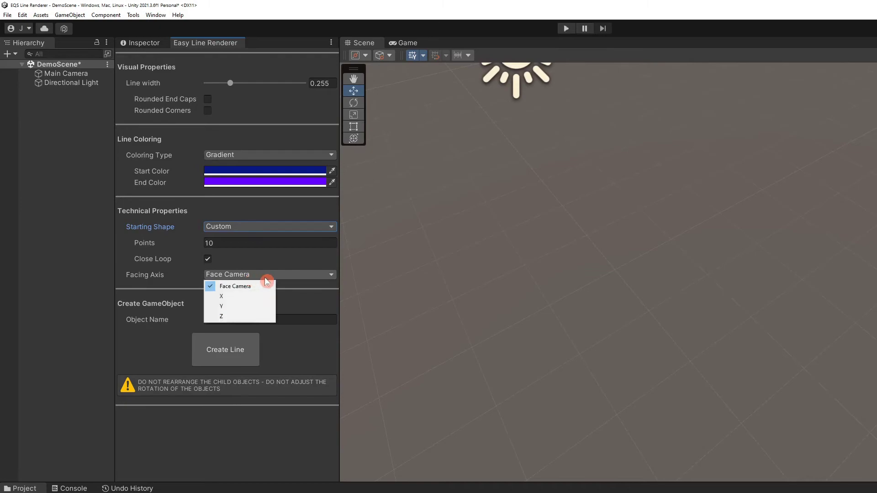
pyautogui.click(238, 311)
# Change the line's Coloring Type to Solid Color and pick a light purple Line Color.
pyautogui.click(288, 156)
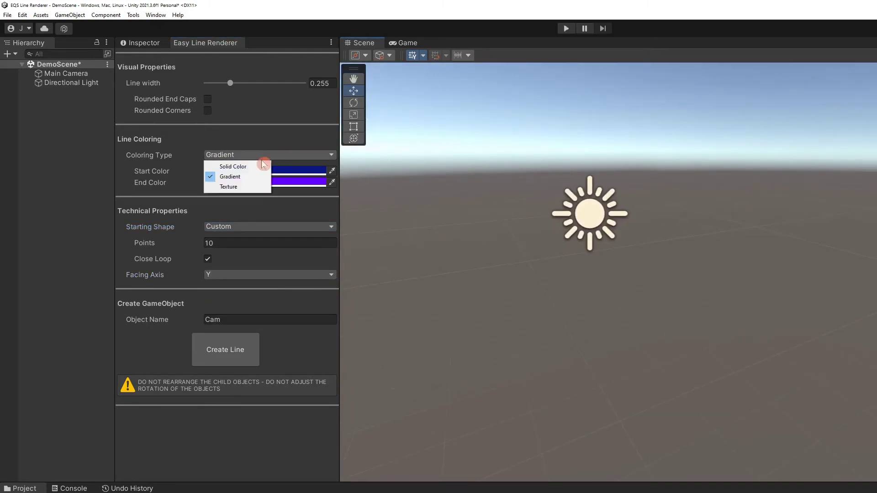
pyautogui.click(246, 166)
pyautogui.click(284, 171)
pyautogui.click(291, 431)
pyautogui.click(409, 164)
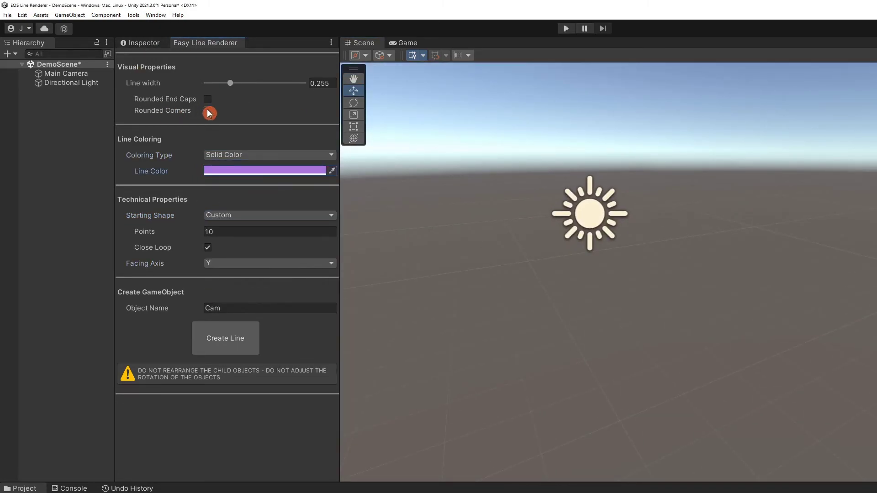
# Create an open line named Custom with 8 points and Close Loop turned off.
pyautogui.click(221, 232)
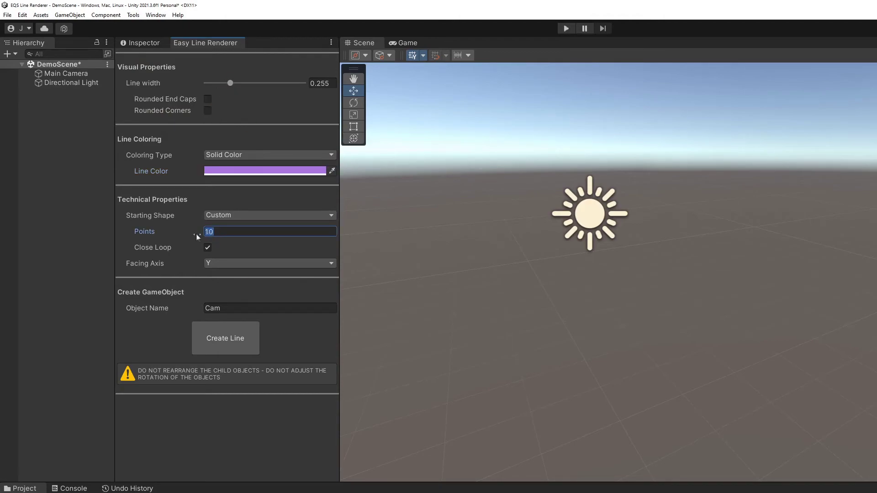
pyautogui.write('8')
pyautogui.click(208, 248)
pyautogui.click(233, 308)
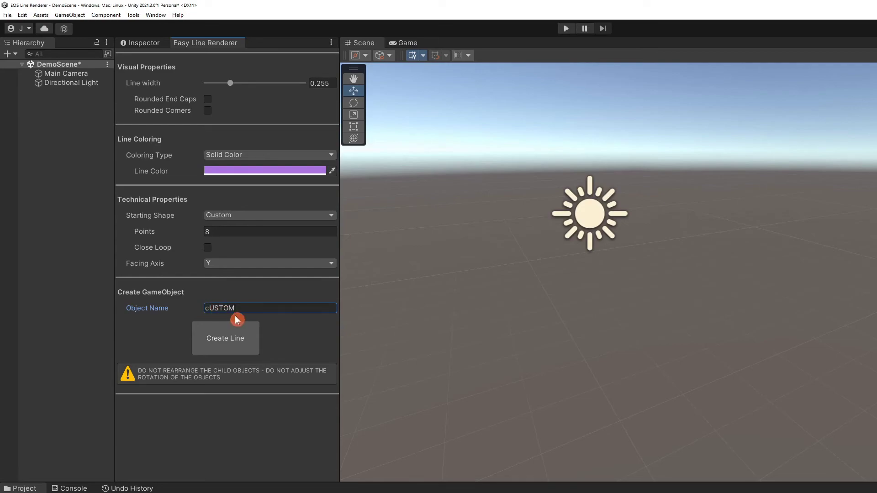
pyautogui.hotkey('ctrl', 'a')
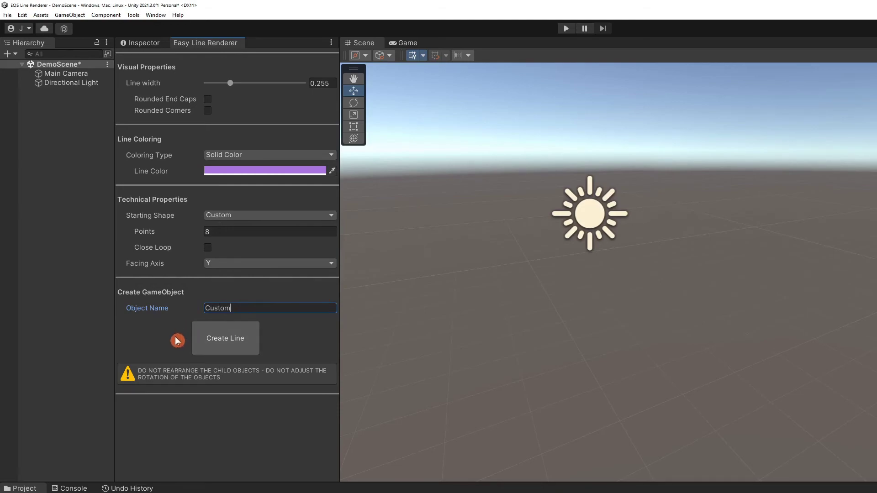
pyautogui.click(238, 351)
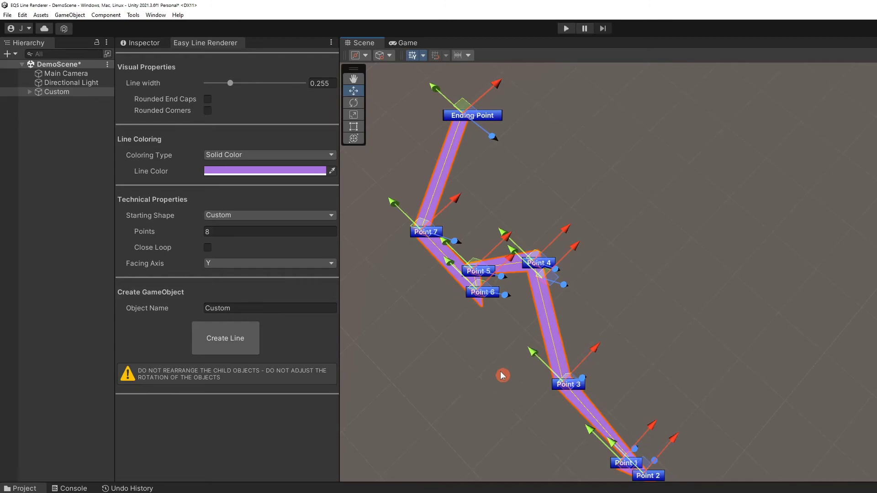
# Spread Points 1, 2, 4, 5, 6 and 7 of the Custom line apart into a zigzag.
pyautogui.scroll(-2, 509, 347)
pyautogui.moveTo(509, 348); pyautogui.dragTo(510, 297, button='middle')
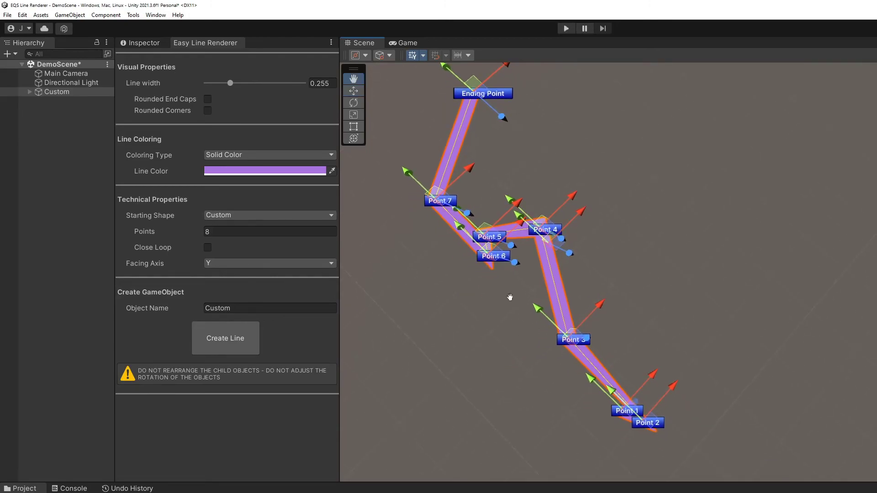
pyautogui.moveTo(656, 381); pyautogui.dragTo(728, 324)
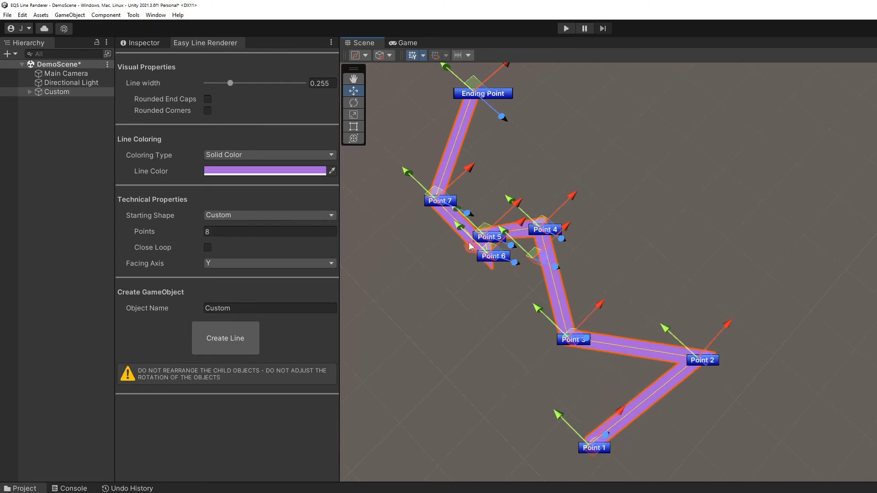
pyautogui.moveTo(407, 172); pyautogui.dragTo(354, 126)
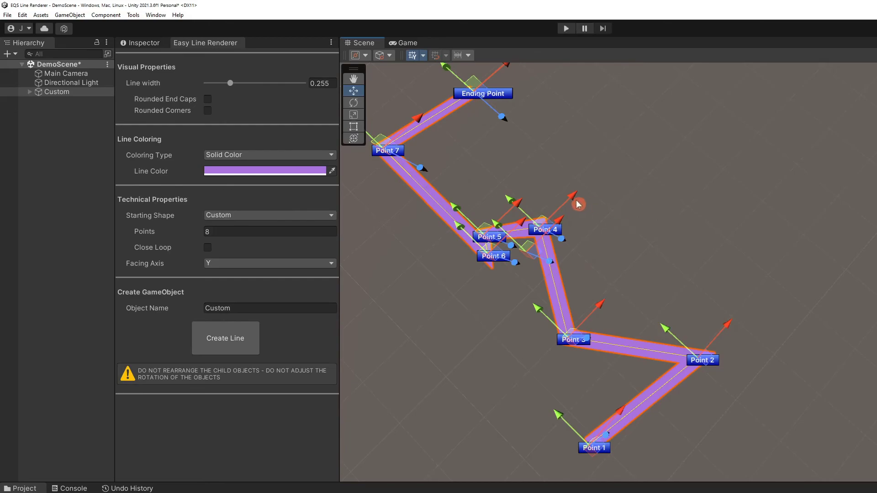
pyautogui.moveTo(574, 194); pyautogui.dragTo(649, 145)
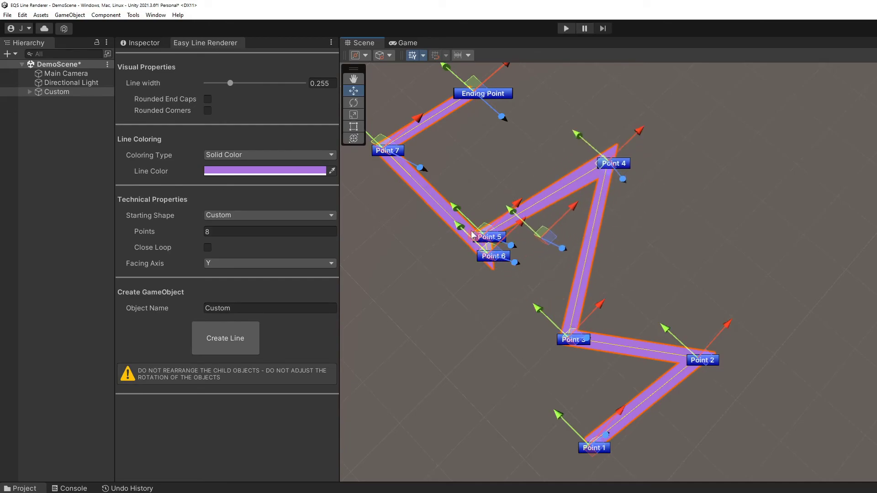
pyautogui.moveTo(460, 227); pyautogui.dragTo(416, 184)
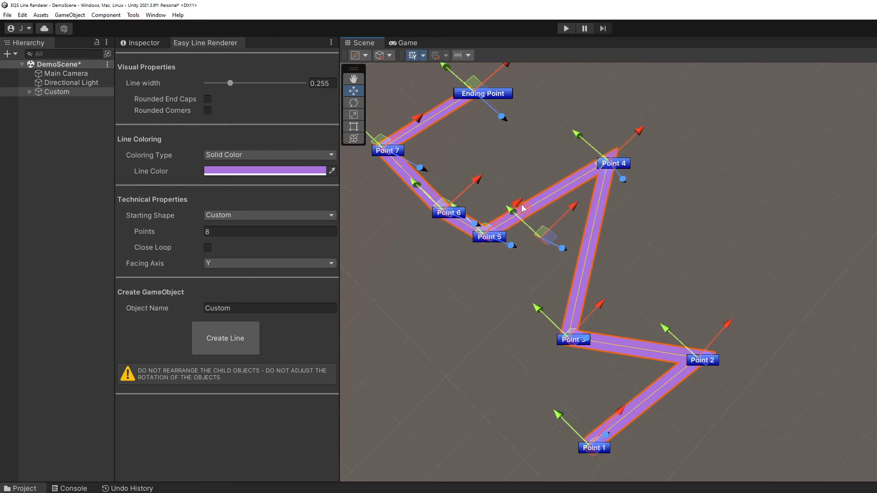
pyautogui.moveTo(523, 208); pyautogui.dragTo(447, 281)
pyautogui.click(496, 153)
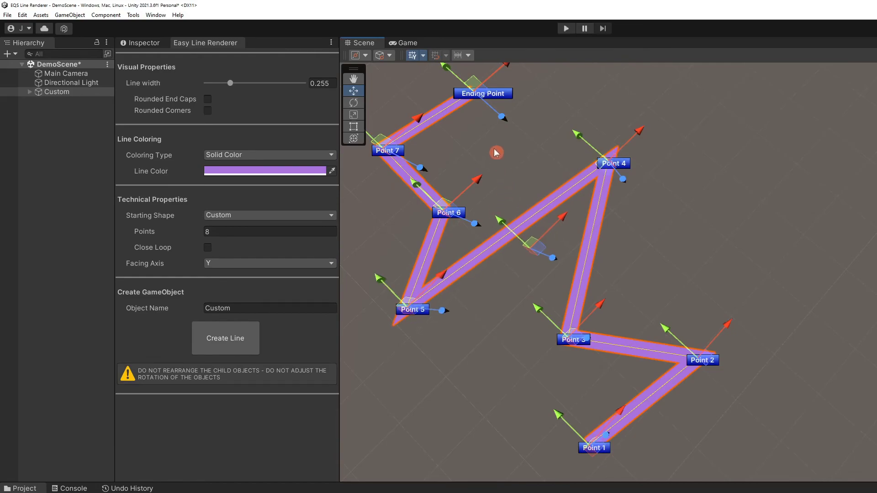
# Pull the Custom line's Ending Point, Point 1, Point 2 and Point 7 farther outward and shift Point 6 toward Point 4.
pyautogui.moveTo(495, 150); pyautogui.dragTo(498, 211, button='middle')
pyautogui.moveTo(514, 110); pyautogui.dragTo(656, 6)
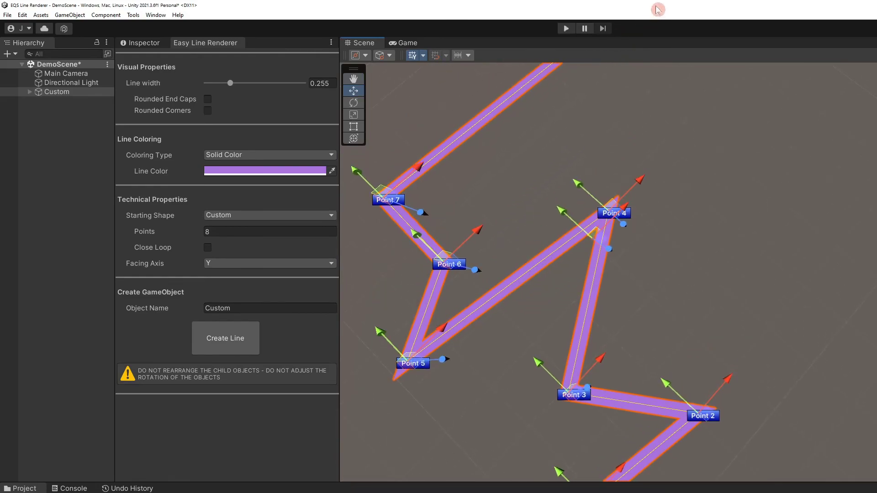
pyautogui.scroll(-4, 649, 301)
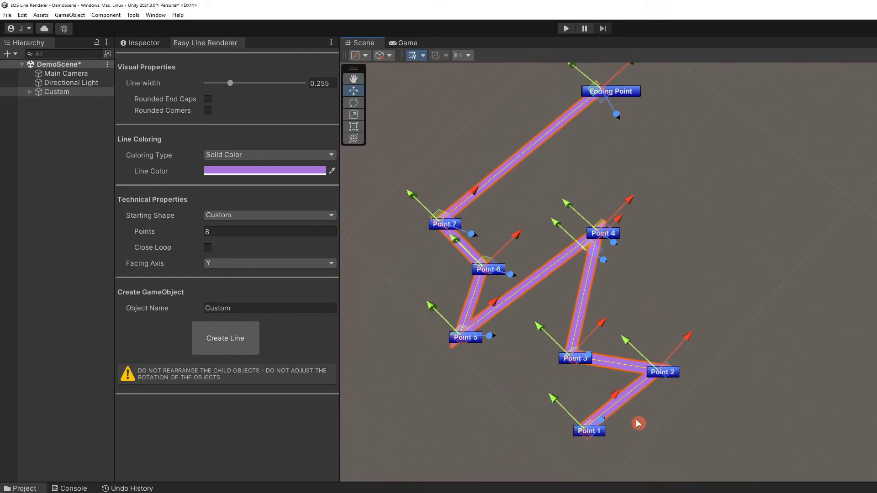
pyautogui.moveTo(617, 399); pyautogui.dragTo(537, 475)
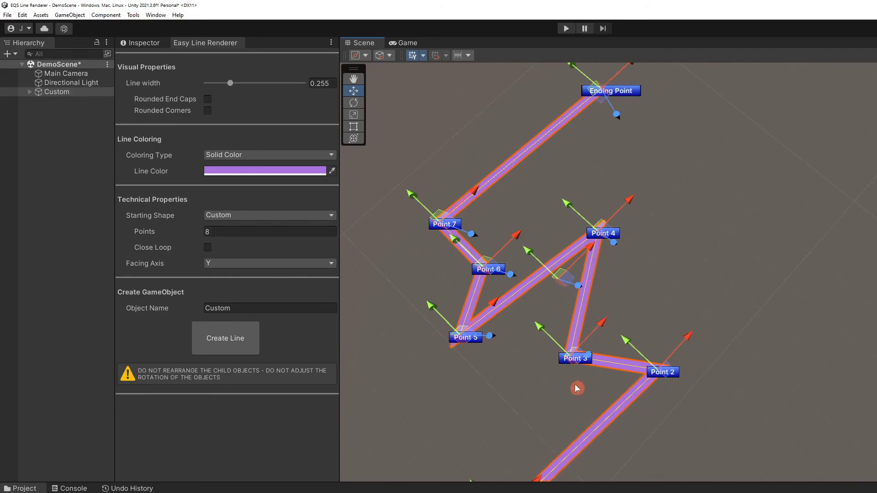
pyautogui.scroll(-5, 573, 388)
pyautogui.moveTo(561, 379); pyautogui.dragTo(506, 346, button='middle')
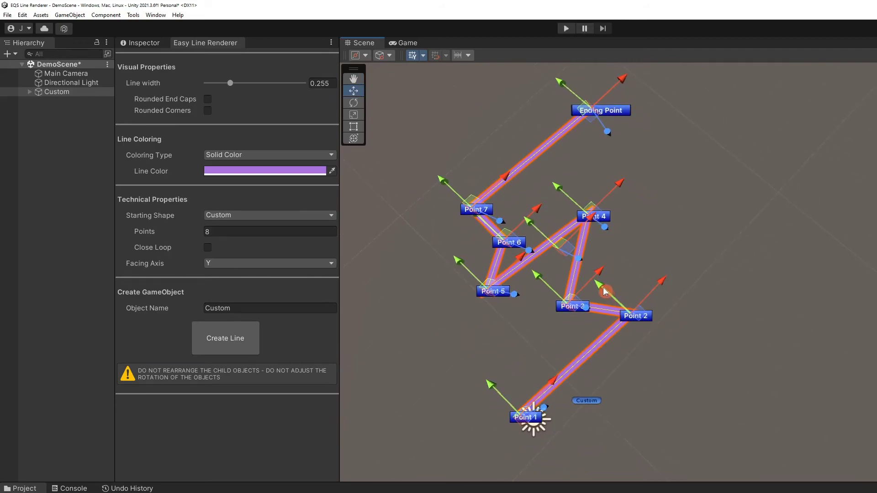
pyautogui.moveTo(614, 297); pyautogui.dragTo(691, 397)
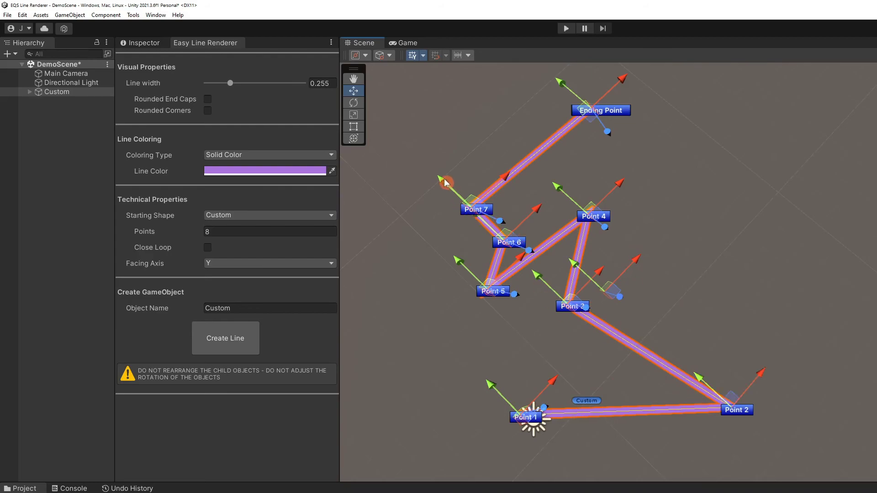
pyautogui.moveTo(444, 181); pyautogui.dragTo(380, 123)
pyautogui.moveTo(537, 209); pyautogui.dragTo(557, 191)
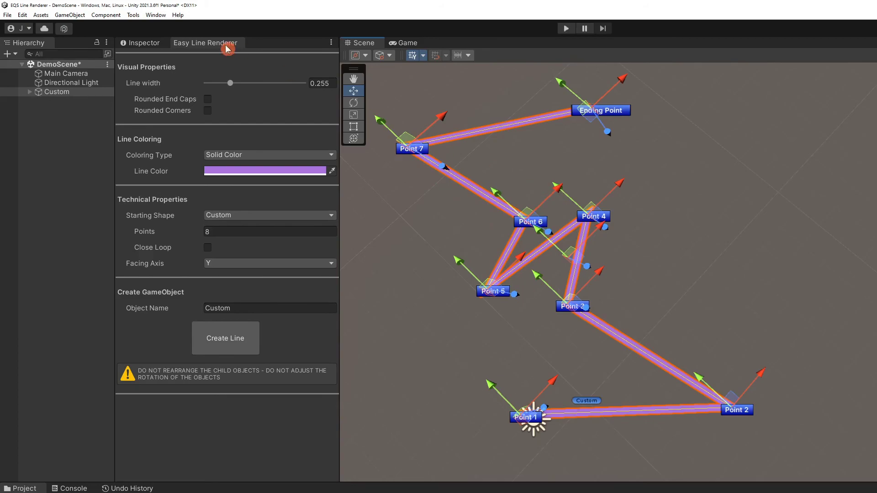
# Switch Close Loop on and back off for the Custom line, and set its Line Width to 0.536.
pyautogui.click(144, 45)
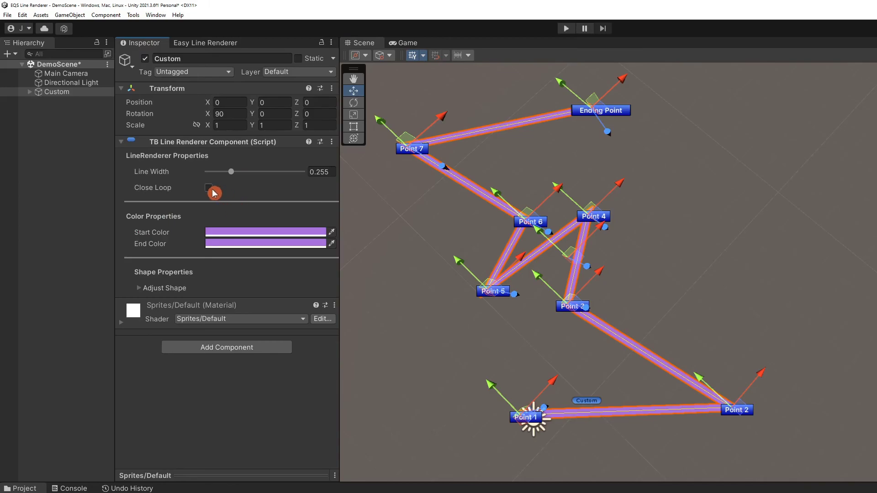
pyautogui.click(209, 188)
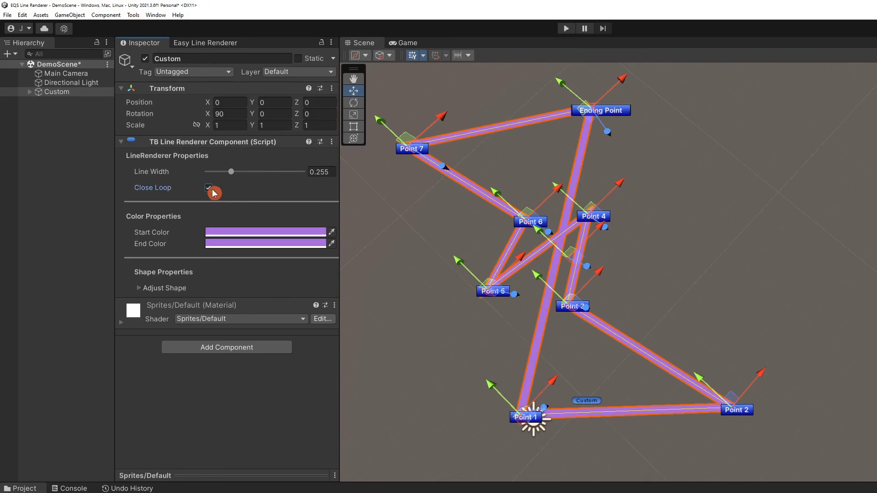
pyautogui.click(213, 192)
pyautogui.moveTo(231, 174); pyautogui.dragTo(262, 172)
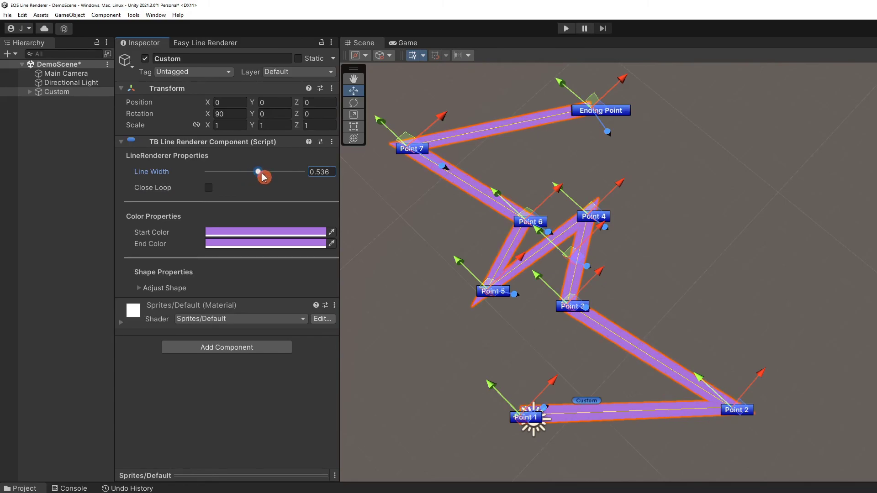
# Change the Custom line's End Color to a brownish orange by removing its blue component.
pyautogui.click(292, 245)
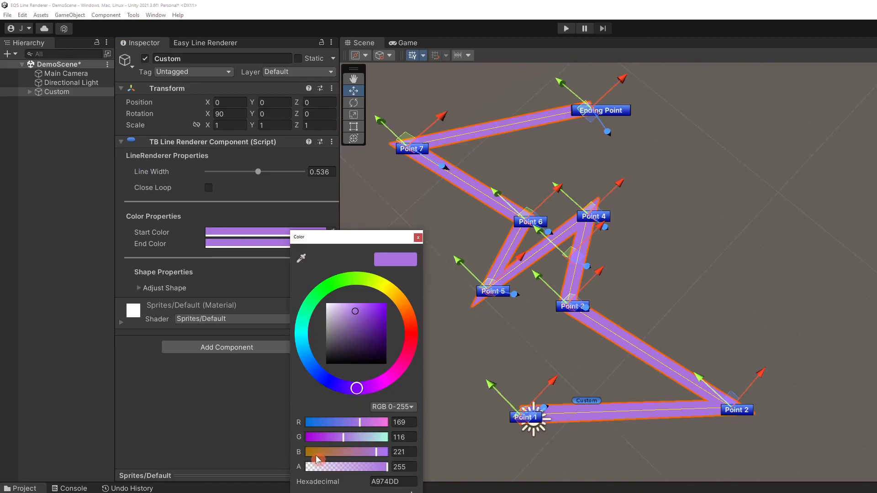
pyautogui.moveTo(317, 453); pyautogui.dragTo(284, 457)
pyautogui.click(419, 238)
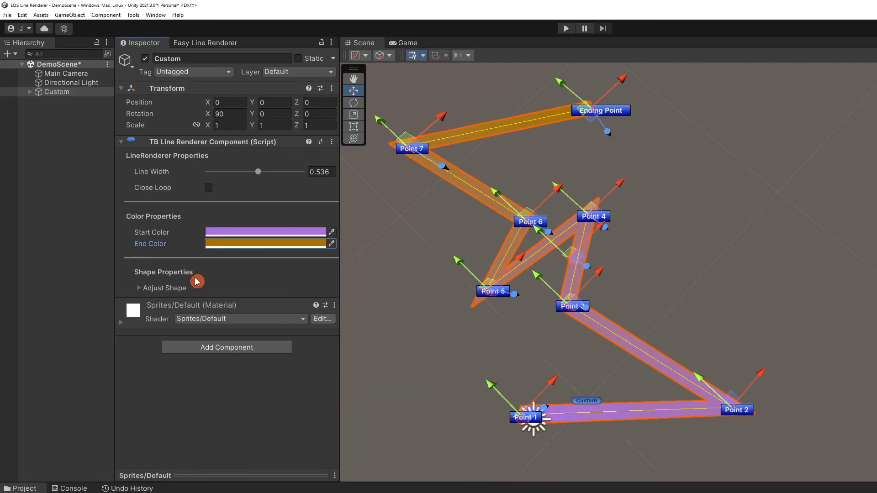
# Check the Custom line's Adjust Shape options and move Point 3 toward Point 2, Point 4 away from Point 5, and Point 6 toward Point 7.
pyautogui.click(139, 289)
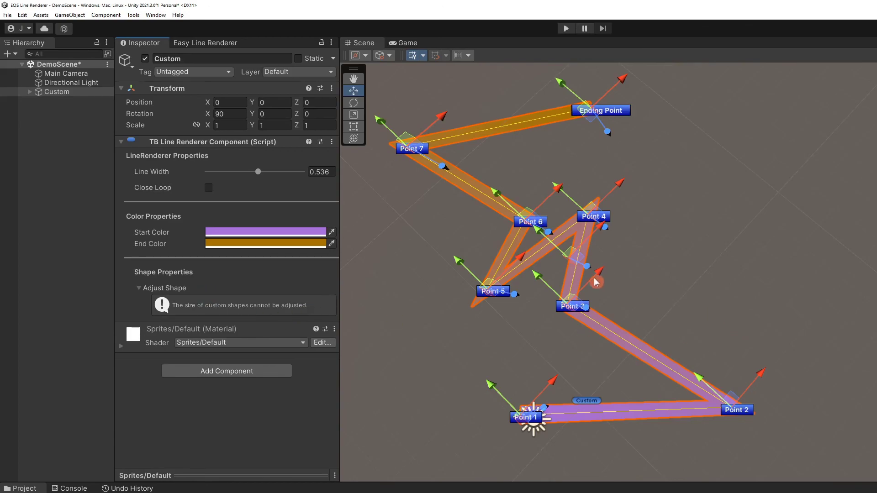
pyautogui.moveTo(540, 279); pyautogui.dragTo(570, 306)
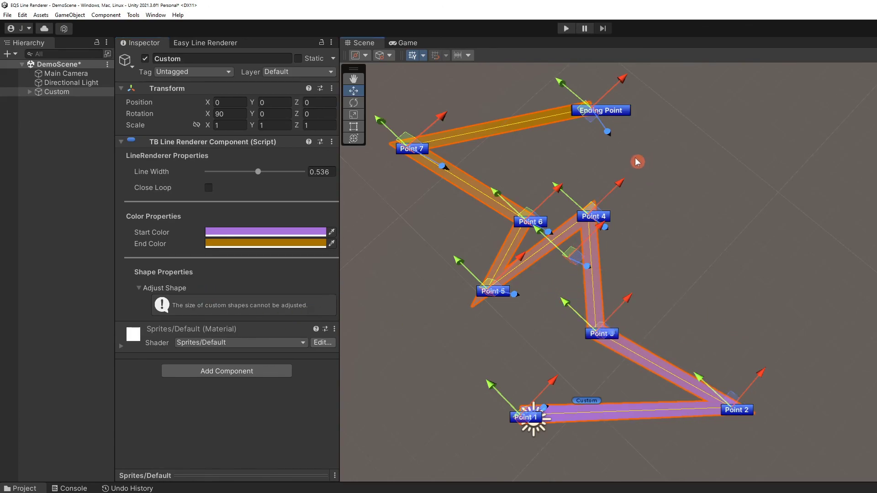
pyautogui.moveTo(625, 184); pyautogui.dragTo(657, 153)
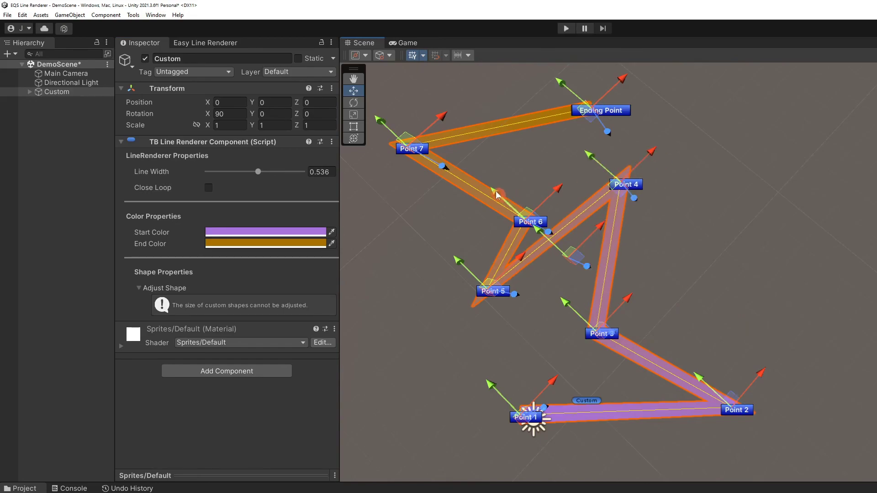
pyautogui.moveTo(497, 193); pyautogui.dragTo(465, 182)
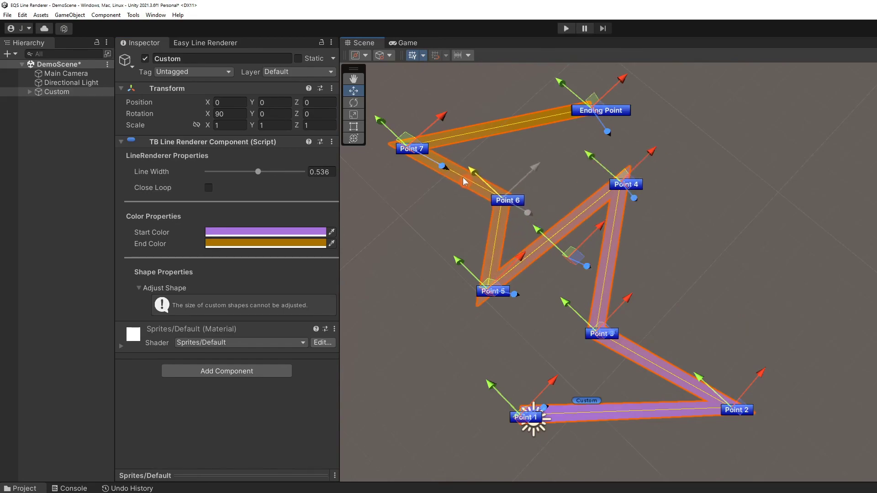
pyautogui.click(140, 291)
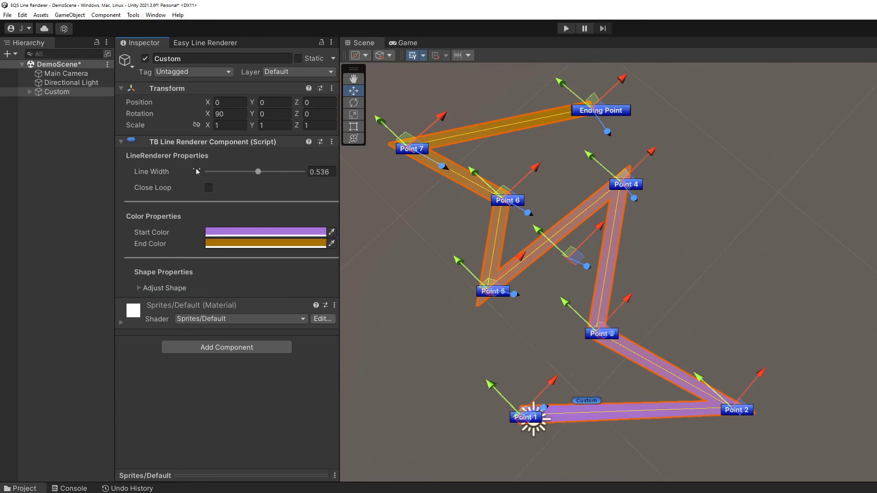